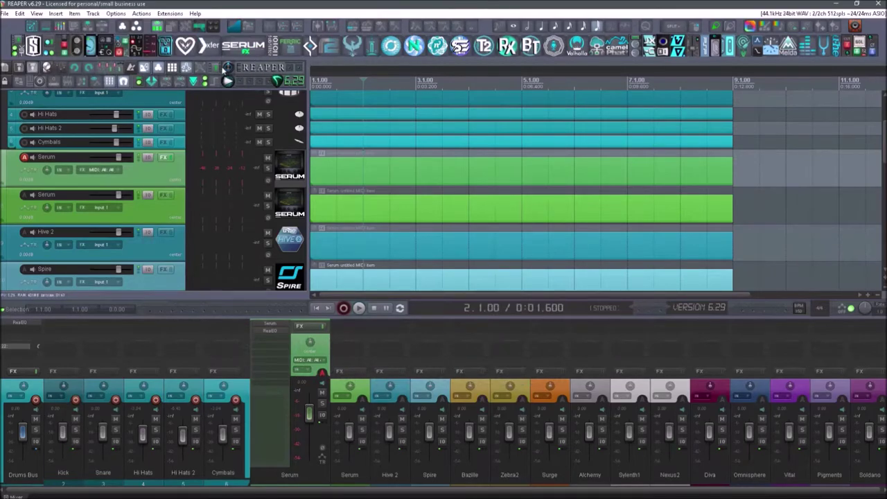
View the toolbar opening options and show the VST Instruments, Guitar Toolbar and u-he floating toolbars
right_click(241, 83)
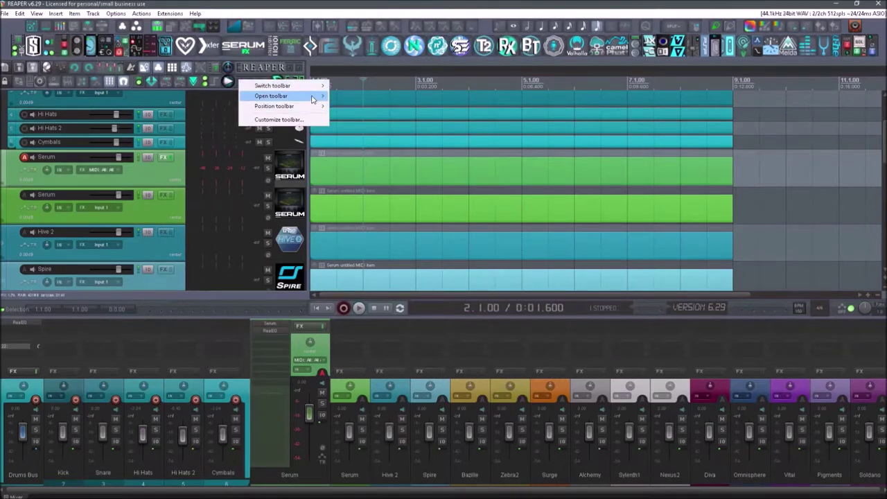
mouse_move(312, 99)
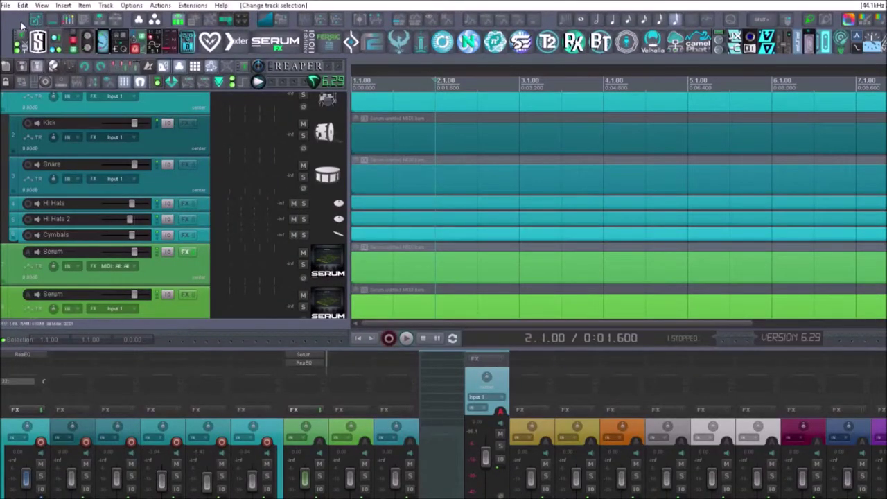
left_click(21, 27)
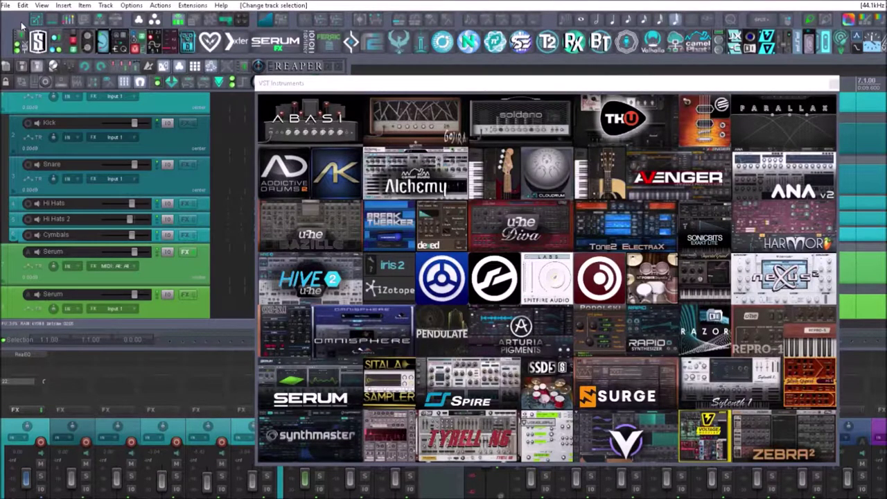
key("Escape")
key("g")
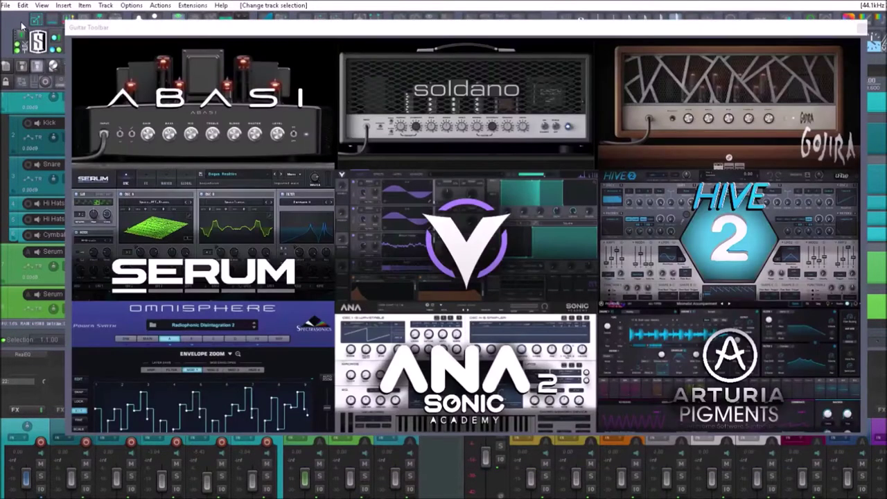
left_click(21, 25)
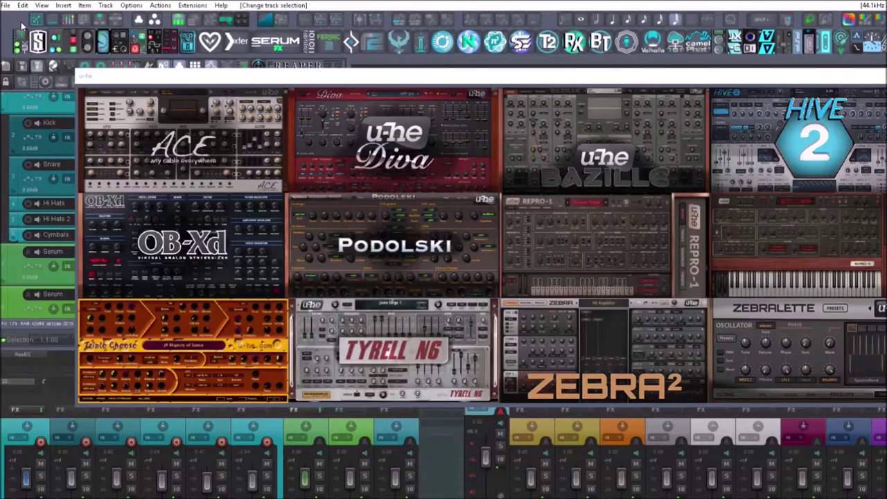
left_click(21, 26)
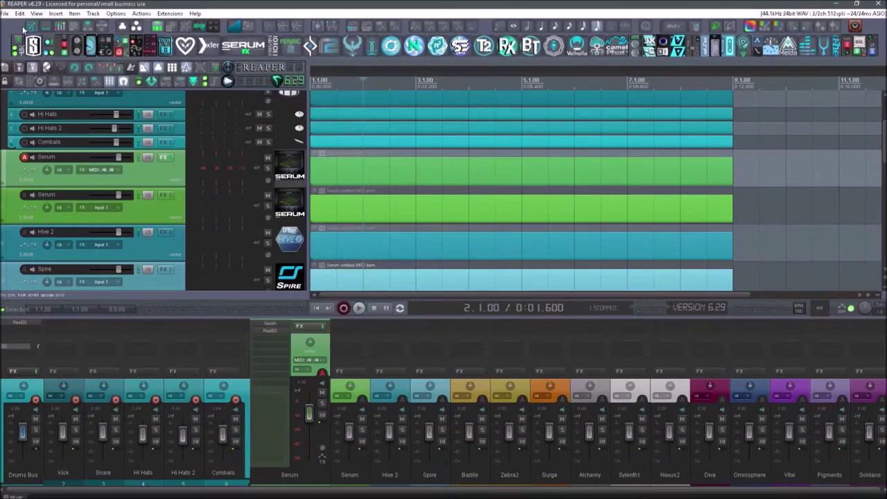
Examine the position options for the toolbar at the top of the main window
right_click(24, 28)
mouse_move(63, 54)
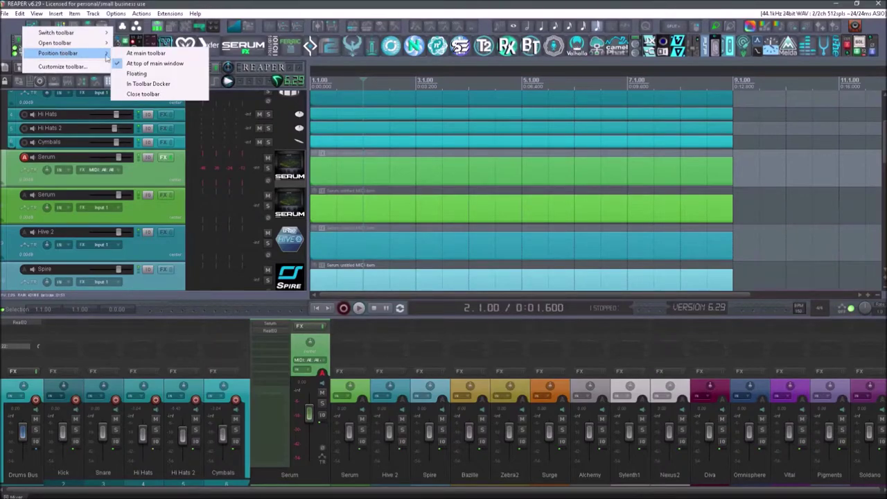
left_click(196, 6)
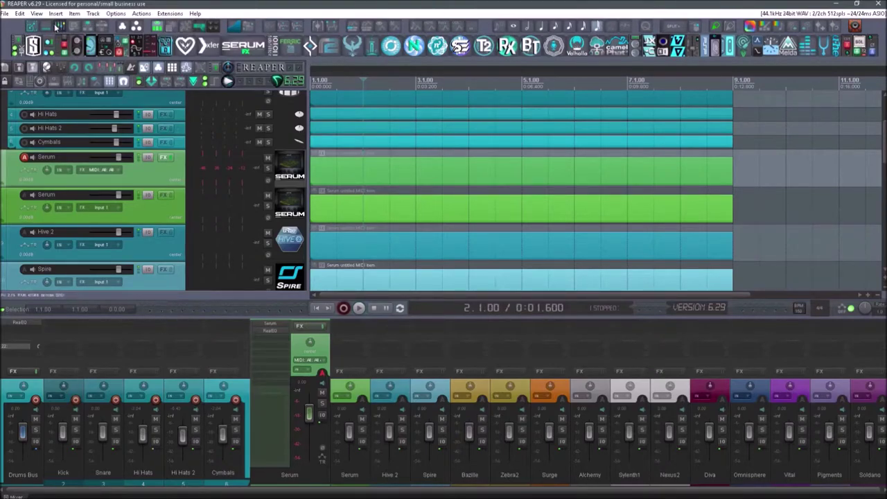
Switch to the web browser to view the SWS/S&M Extension and ReaScript pages, and return to REAPER
left_click(109, 494)
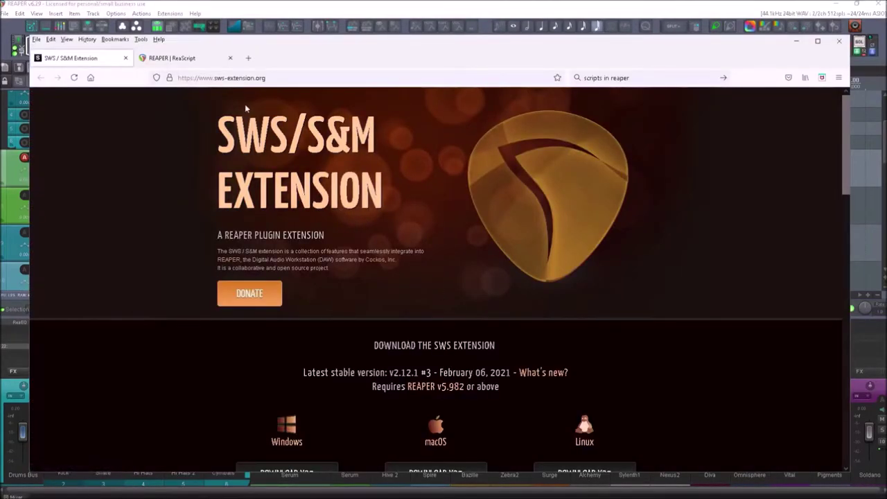
left_click(174, 57)
scroll(221, 115, "up", 8)
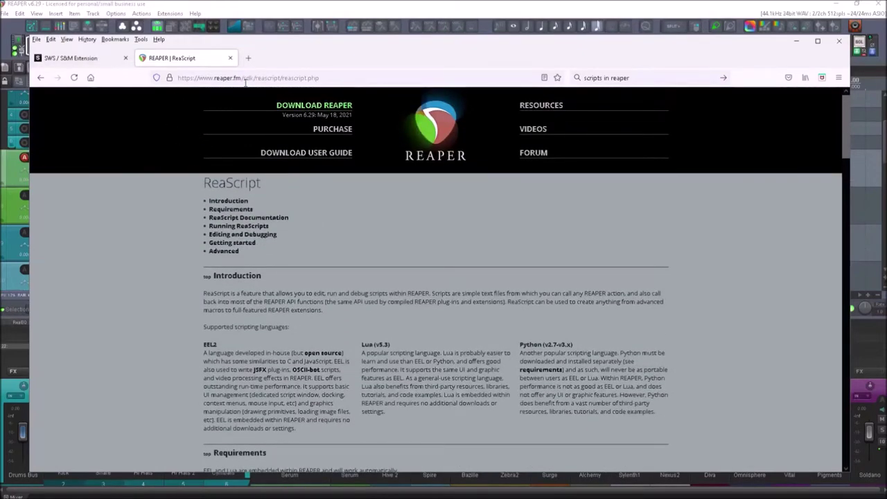
left_click(83, 58)
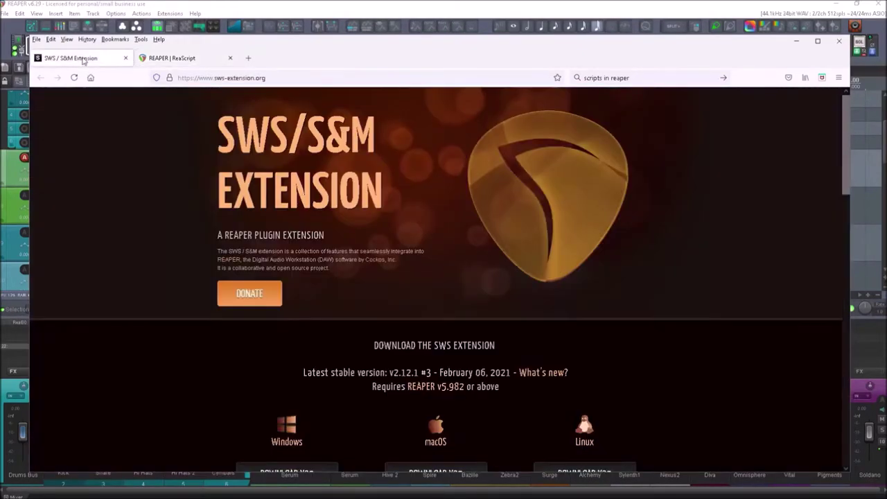
left_click(220, 6)
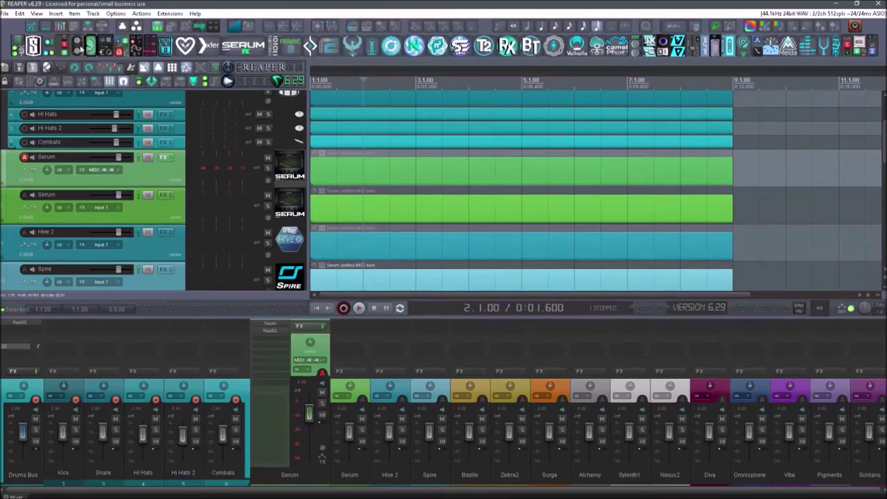
Open the customization of Floating toolbar 1 and inspect which action is assigned to its Pitch button
right_click(22, 32)
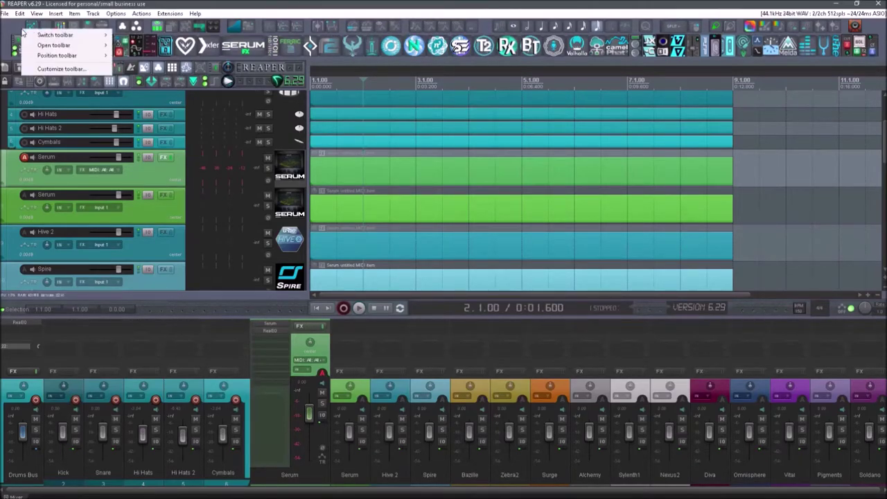
left_click(60, 68)
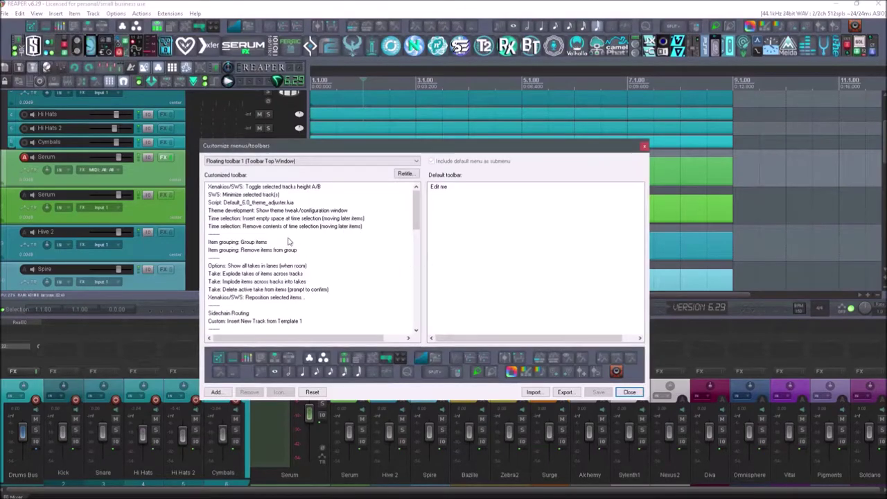
scroll(273, 284, "down", 3)
scroll(272, 284, "down", 3)
right_click(210, 218)
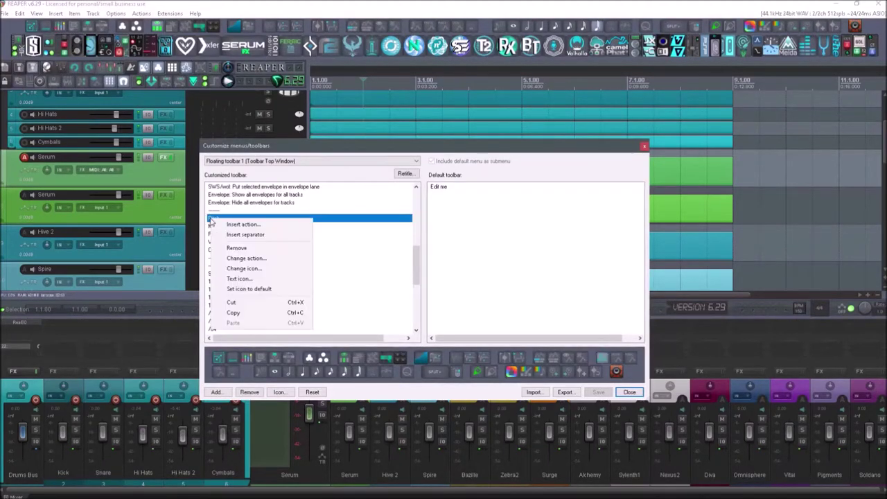
left_click(238, 258)
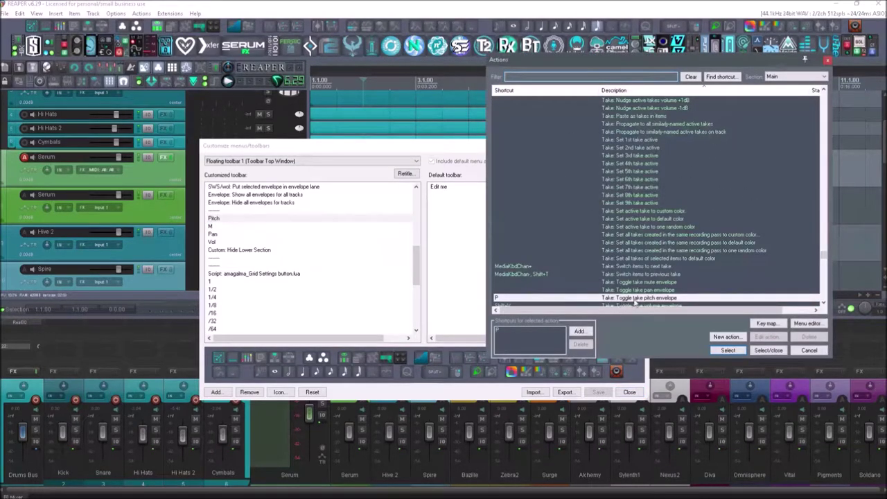
scroll(634, 285, "down", 2)
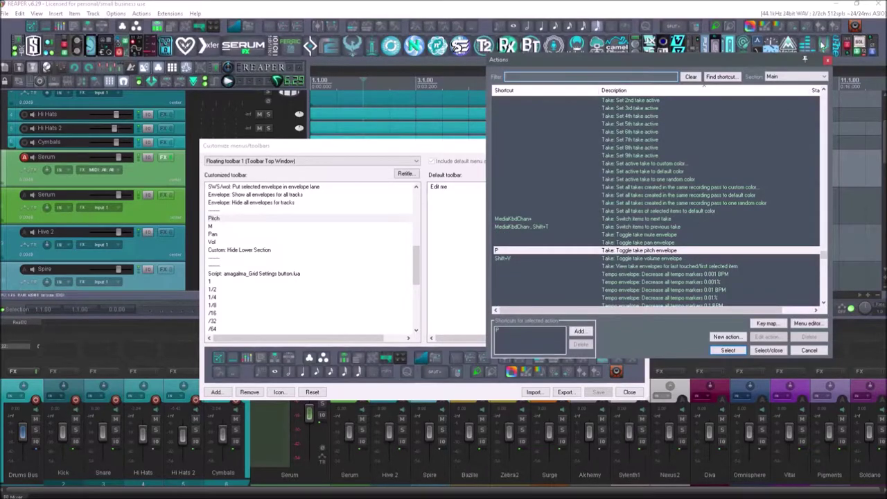
left_click(828, 61)
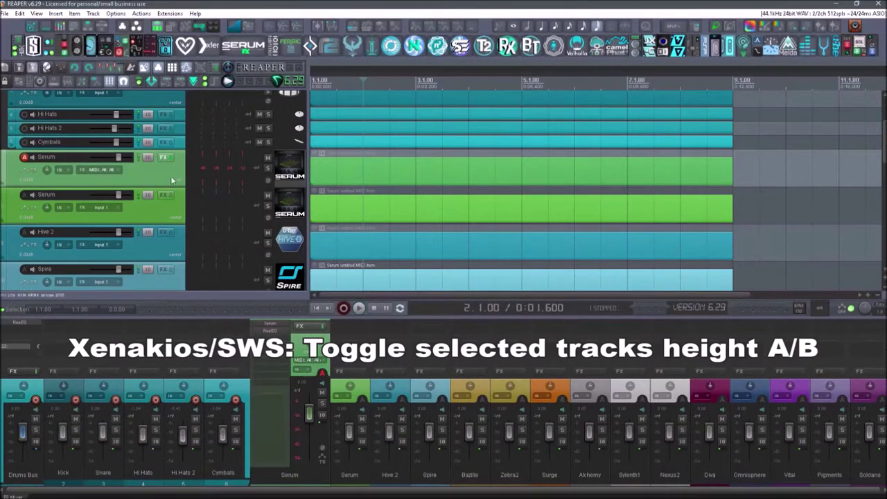
Enlarge the selected Serum track with the Xenakios/SWS toggle track height A/B action and return it to its smaller height
left_click(30, 26)
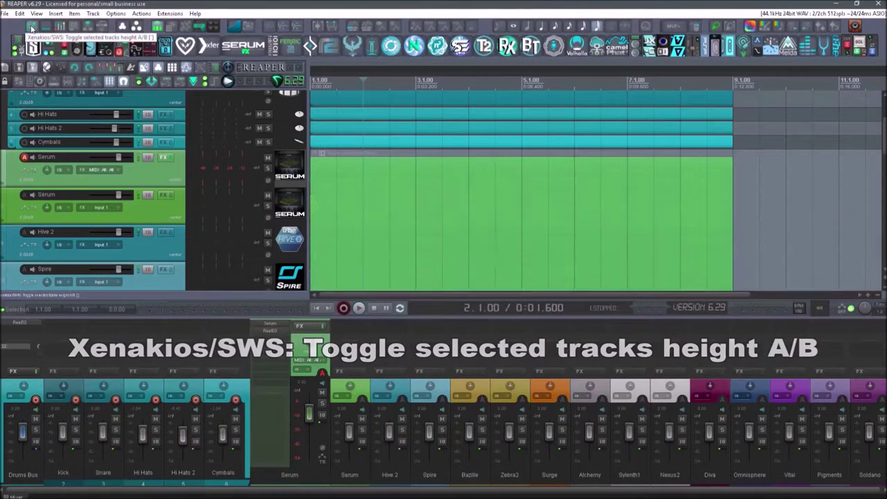
mouse_move(884, 136)
left_mouse_down()
mouse_move(884, 161)
mouse_move(884, 139)
left_mouse_up()
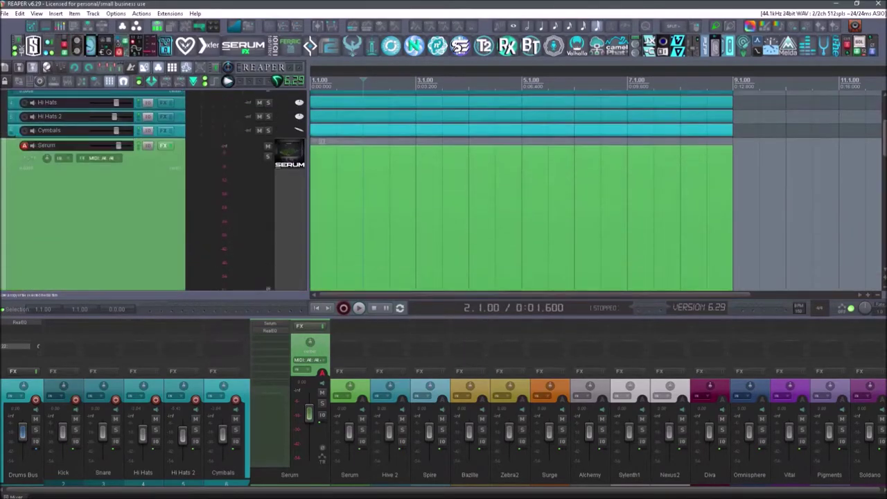
left_click(31, 26)
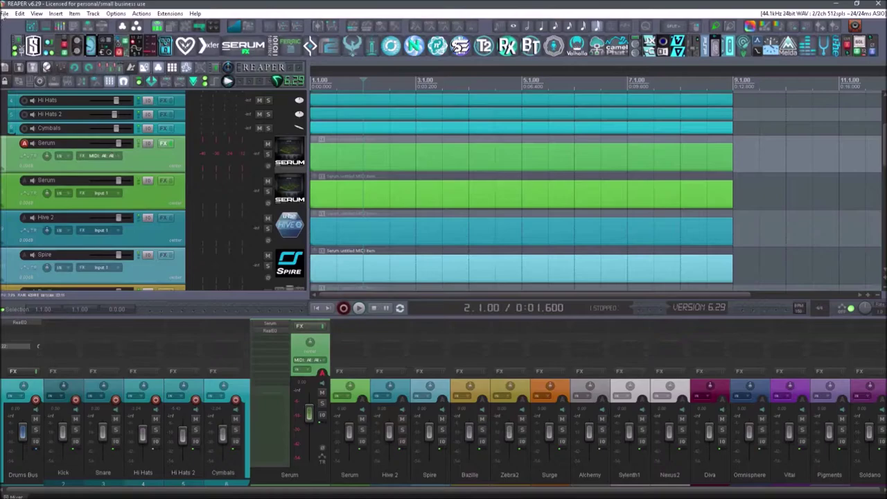
Examine the Track height A and Track height B fields in the SWS Extension Command Parameters, closing the dialog without applying changes
left_click(141, 14)
mouse_move(174, 15)
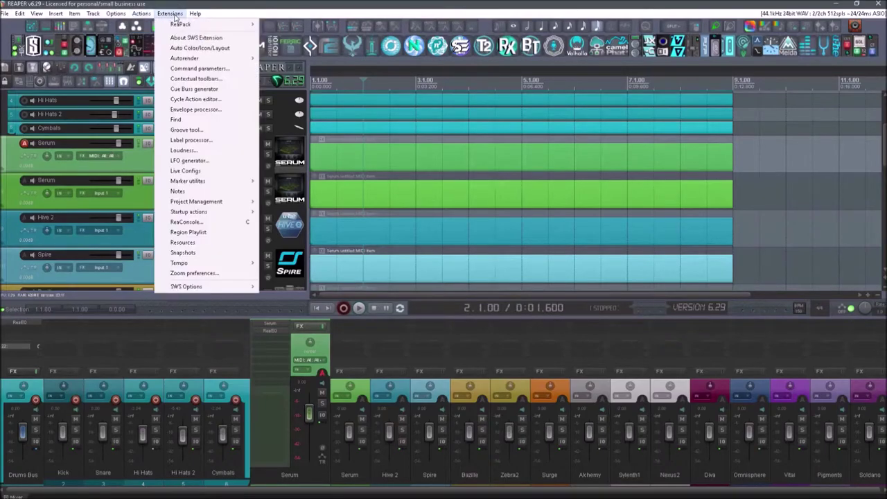
left_click(194, 75)
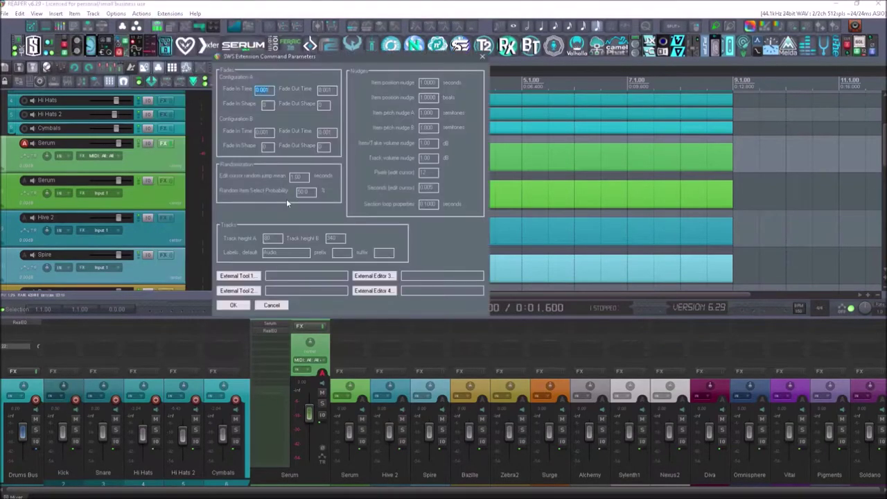
double_click(272, 238)
type("1")
double_click(274, 238)
double_click(331, 238)
left_click_drag(337, 238, 255, 231)
left_click(483, 57)
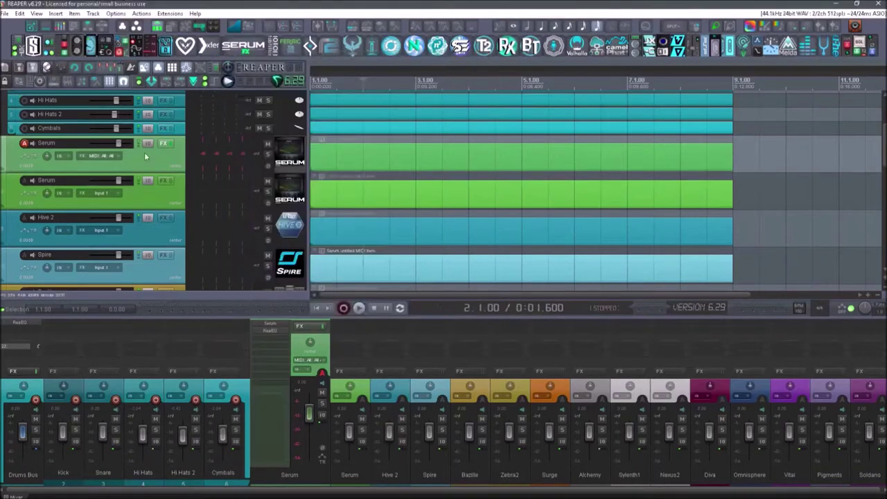
Toggle the height of the selected Serum track back and forth several times
key("h")
key("h")
key("h")
key("h")
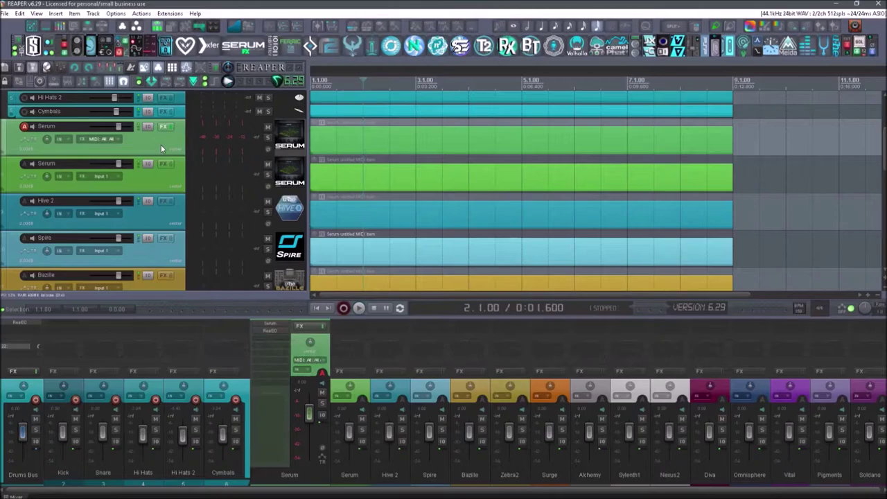
Minimize the two Serum tracks one after the other and restore both to their normal height
key("h")
left_click(159, 163)
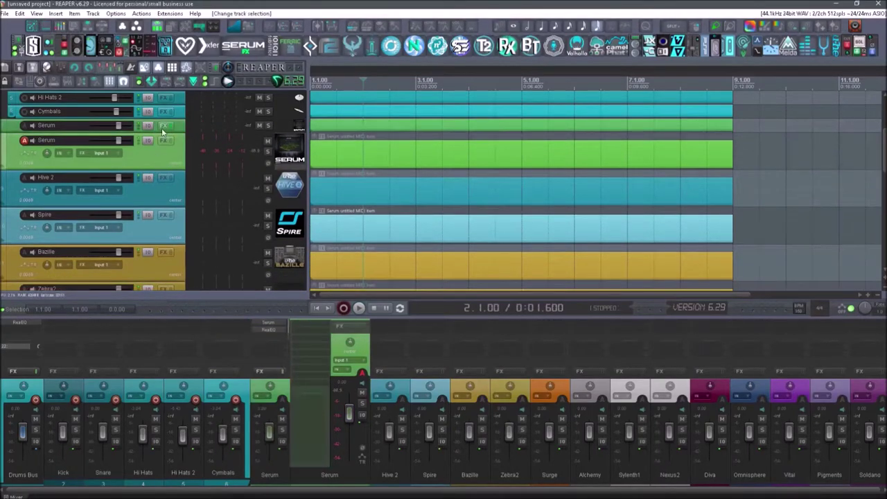
left_click(181, 129)
left_click(173, 173)
key("h")
left_click(176, 192)
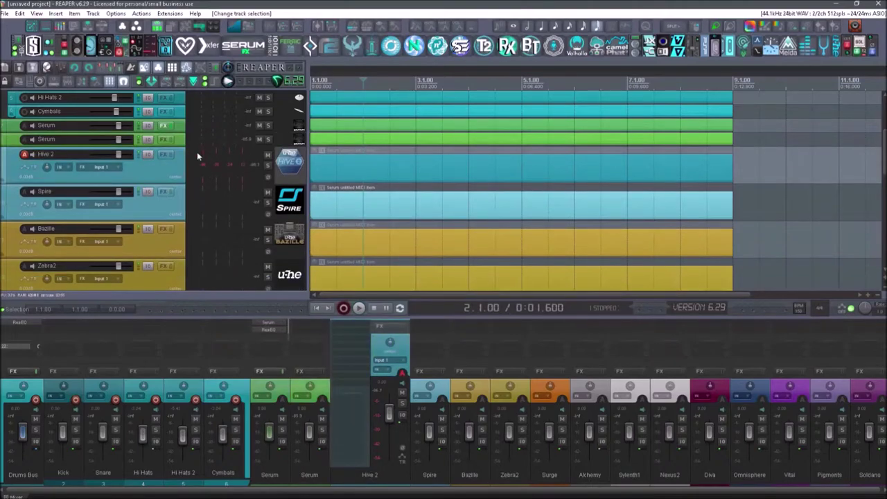
left_click(183, 130)
left_click(182, 164)
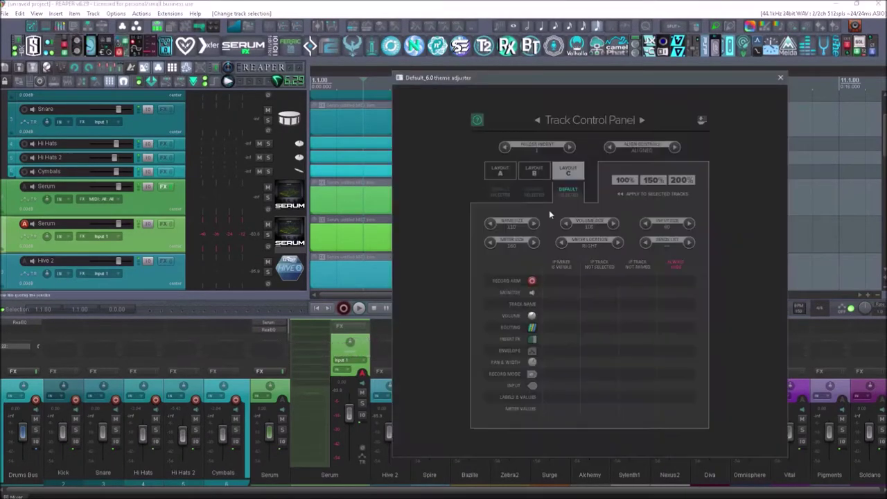
View the Track Control Panel layouts in the Default_6.0 theme adjuster and close it
left_click(59, 26)
left_click(781, 77)
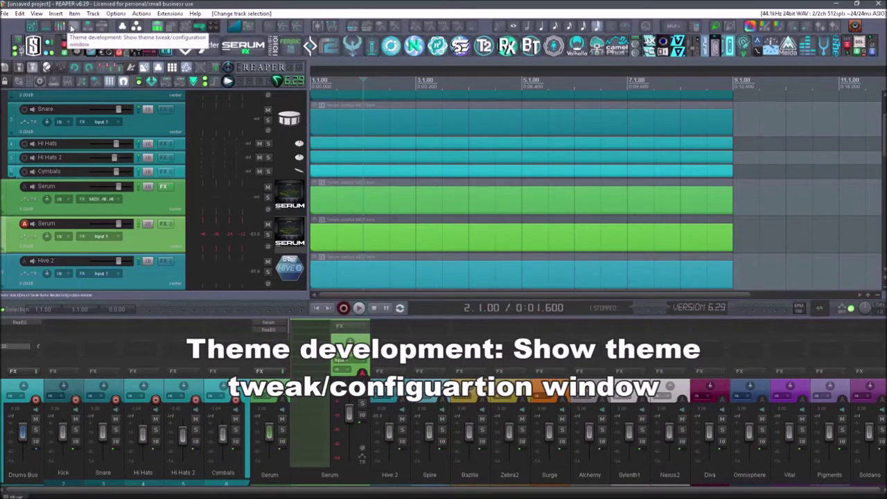
Browse the color and font settings in the theme development/tweaker, and check the MIDI editor's appearance with the Snare item
left_click(70, 28)
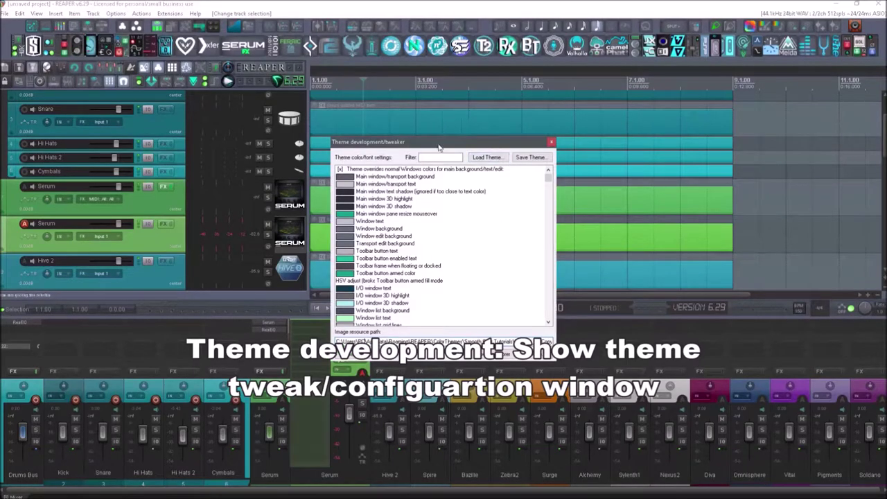
scroll(428, 208, "down", 1)
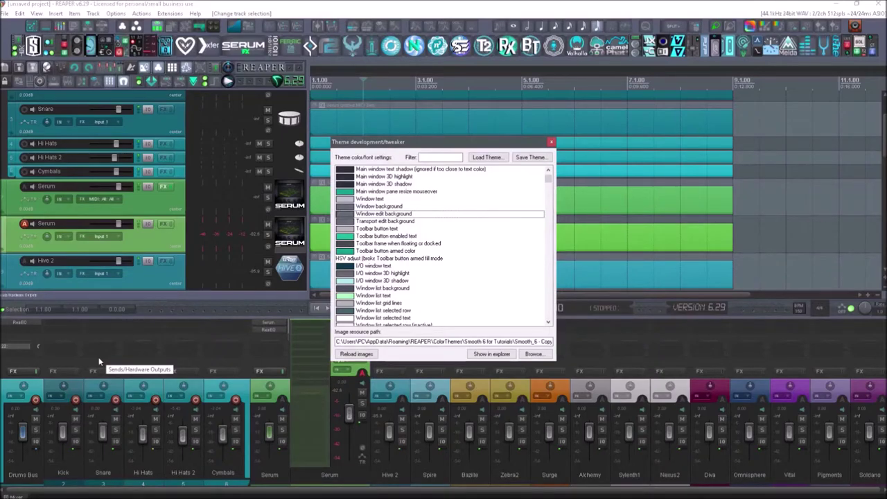
scroll(490, 246, "down", 10)
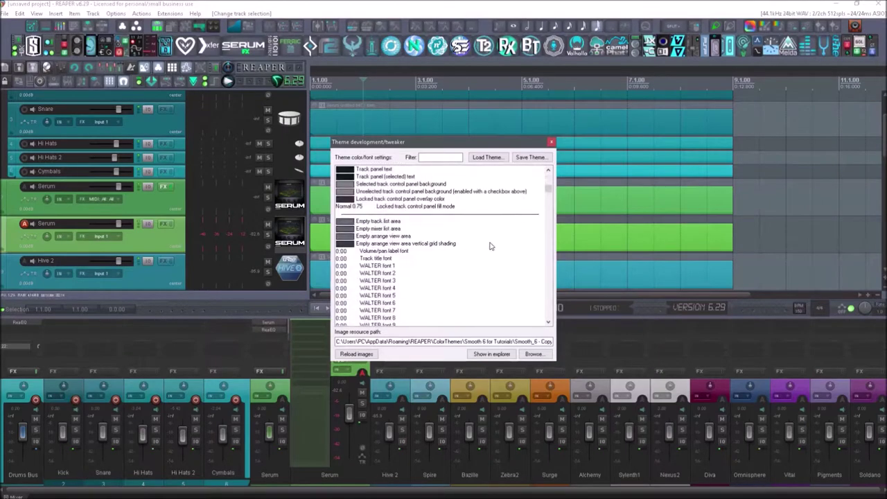
scroll(490, 246, "down", 10)
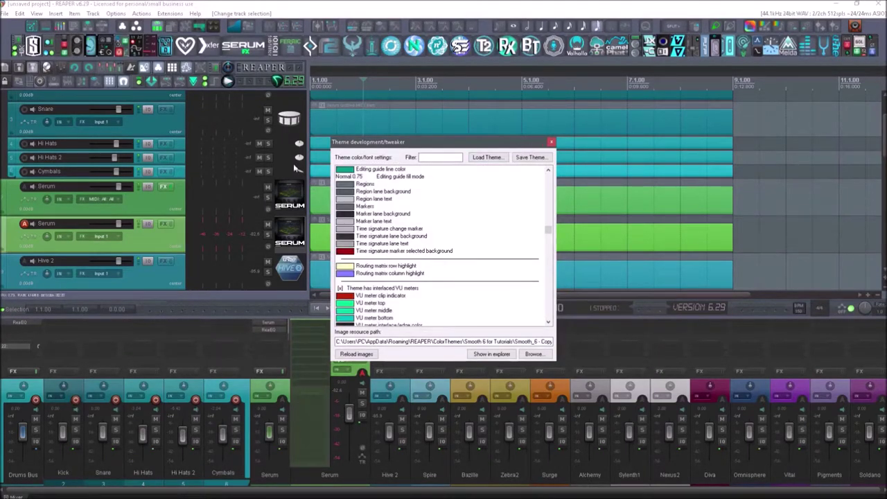
double_click(334, 116)
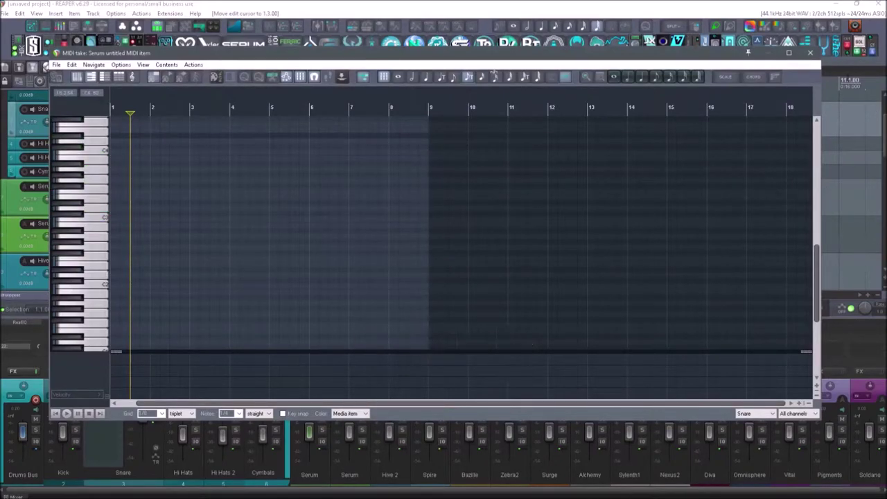
left_click(810, 53)
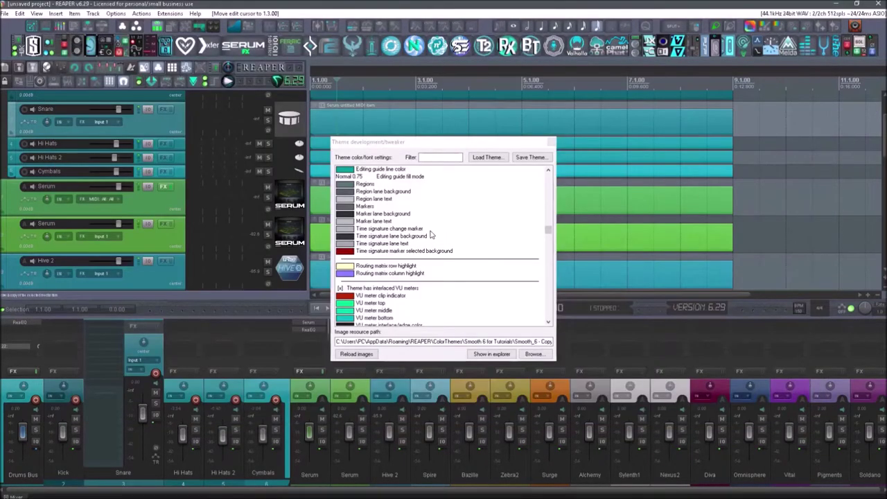
Close the theme tweaker and look up the "Time selection: Insert empty space at time selection (moving later items)" action in the action list
left_click(551, 142)
left_click(142, 13)
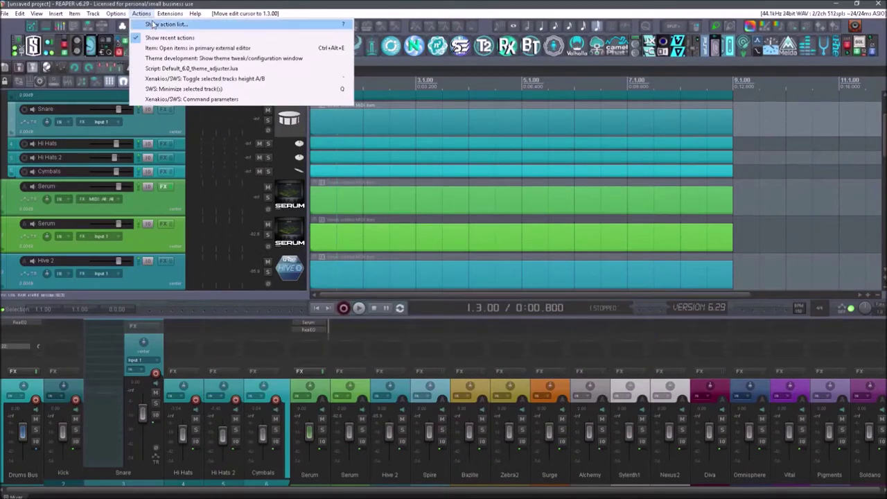
left_click(151, 23)
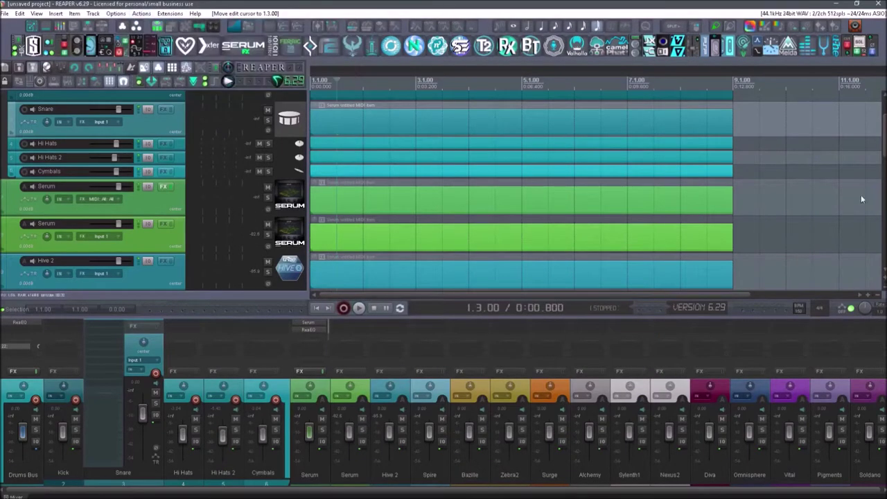
left_click(596, 31)
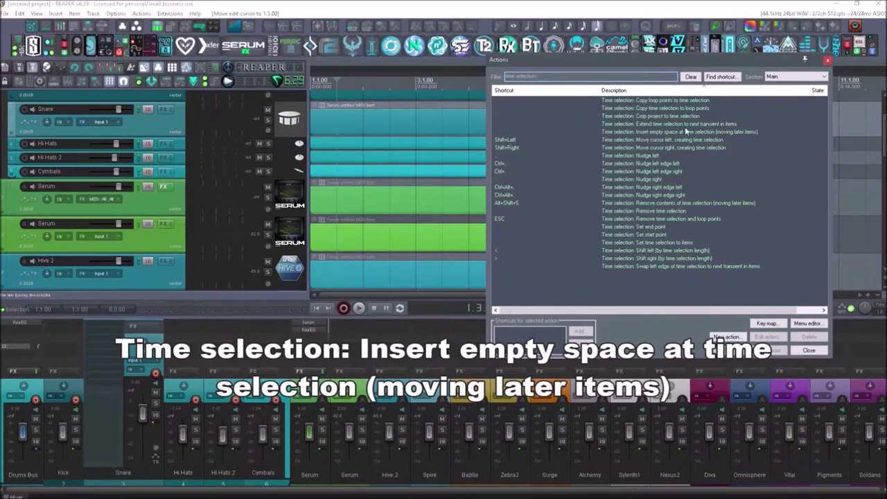
left_click(675, 132)
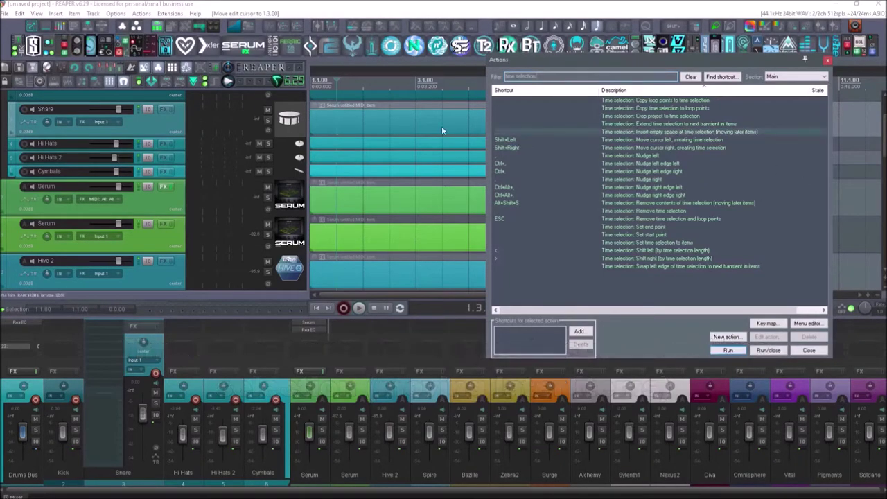
left_click(828, 60)
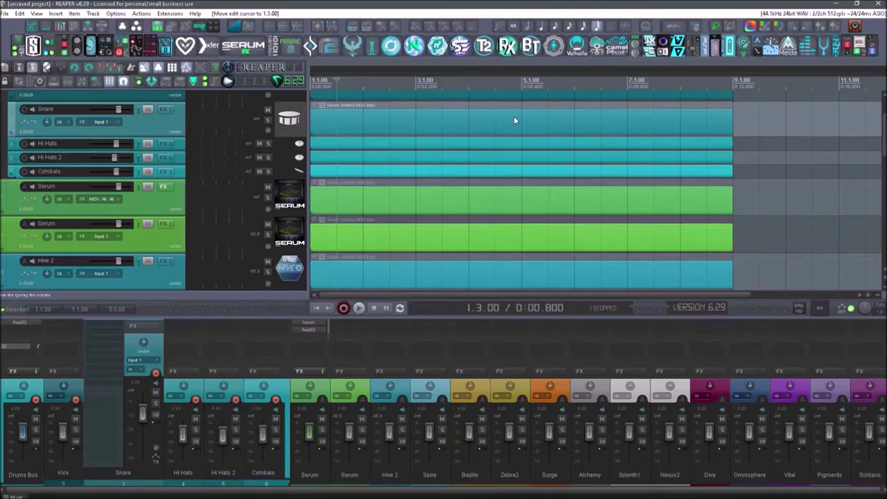
Marquee-select time from 3.1.00 to 5.1.00, and check the arrange view right-drag modifier's marquee options in the preferences
left_click_drag(517, 121, 422, 153)
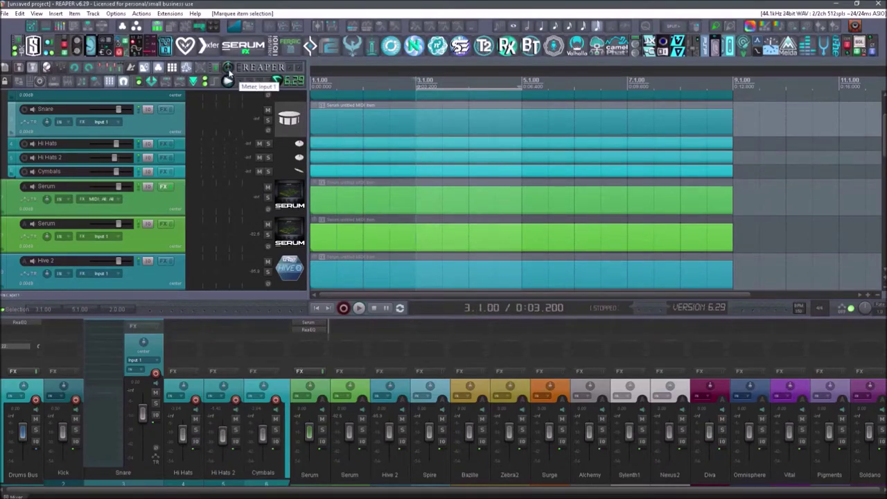
left_click(229, 71)
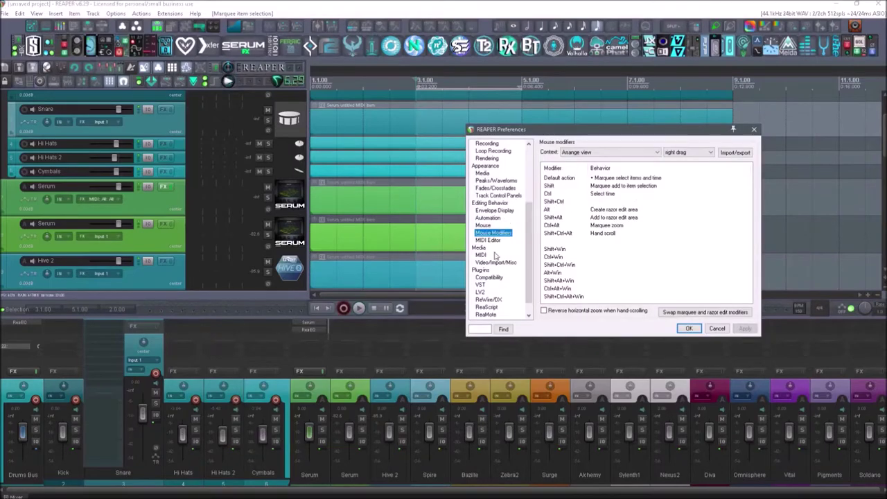
left_click(604, 180)
right_click(604, 182)
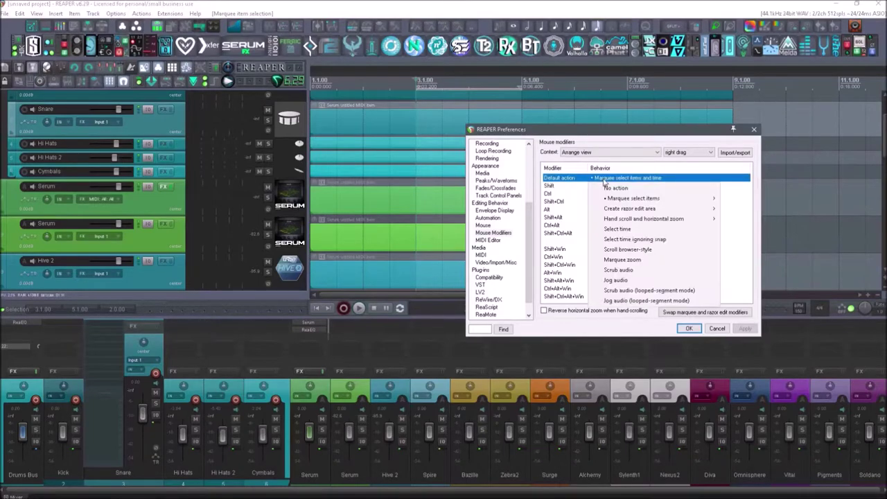
mouse_move(673, 201)
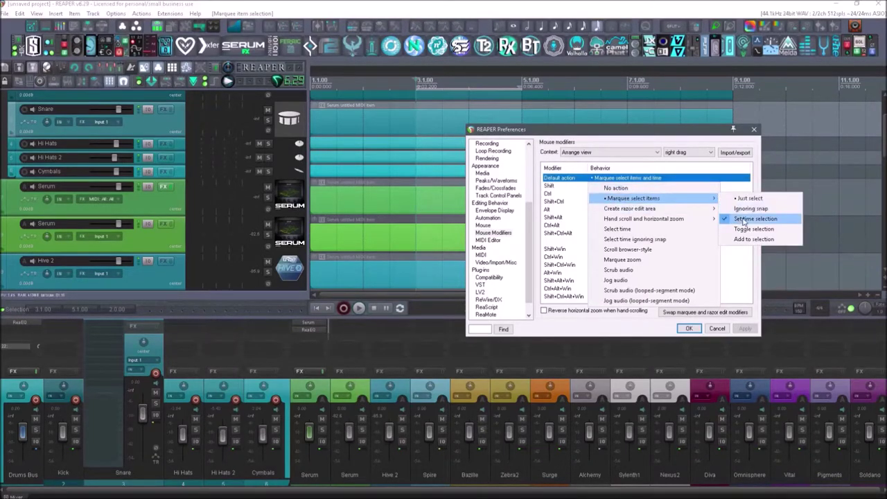
left_click(755, 129)
left_click(754, 129)
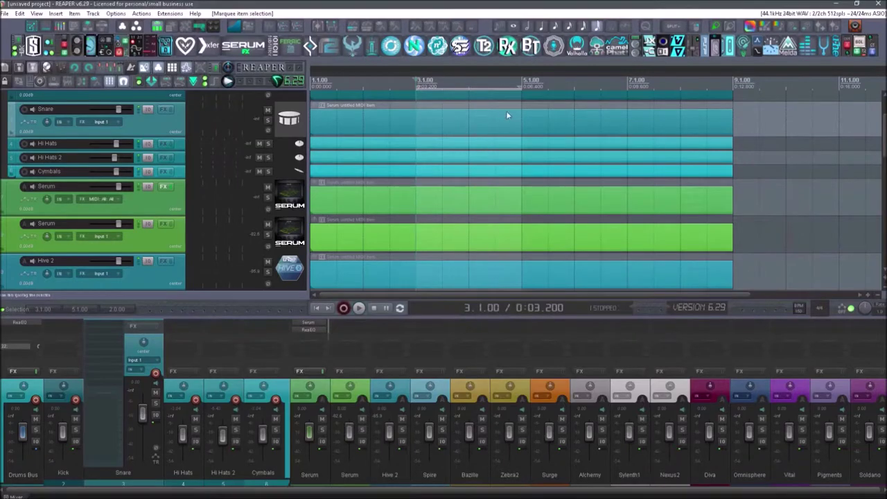
Set a time selection from 5.1.00 to 7.1.00 and insert empty space there, moving later items
left_click_drag(624, 116, 522, 138)
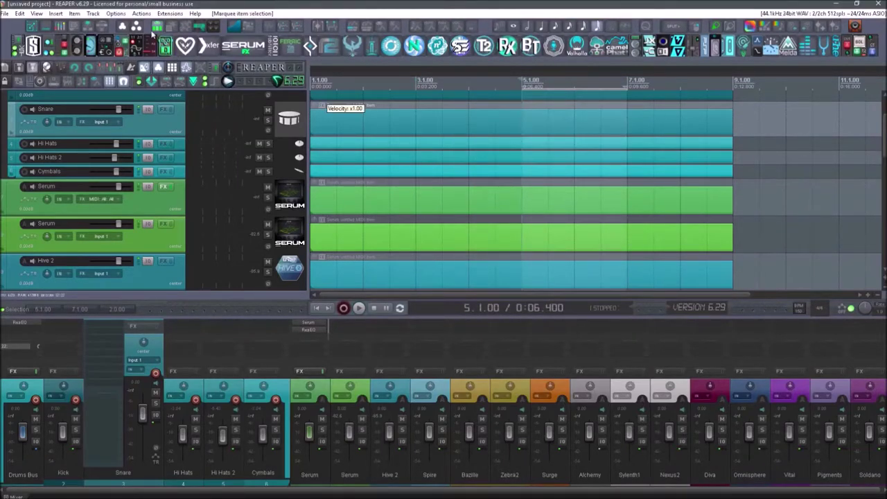
left_click(88, 27)
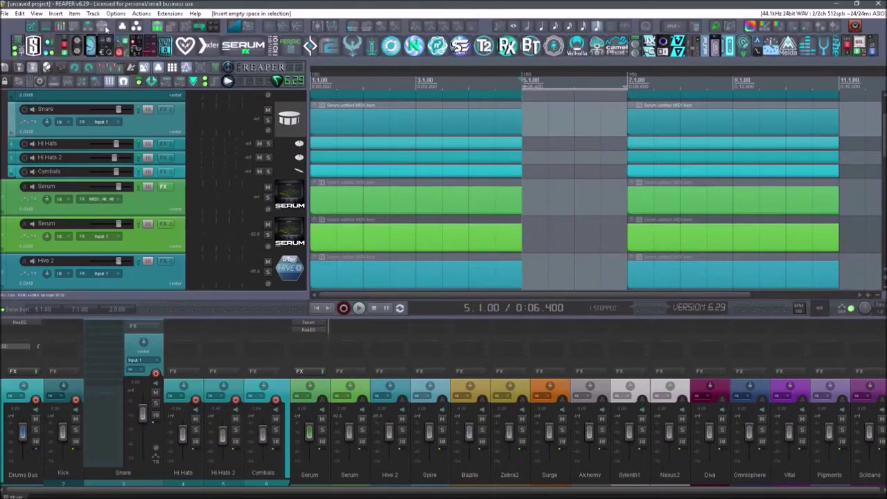
Remove the inserted empty space, and remove the contents from 6.1.00 to 7.1.00 with later items moving up
left_click(104, 27)
left_click_drag(617, 115, 579, 135)
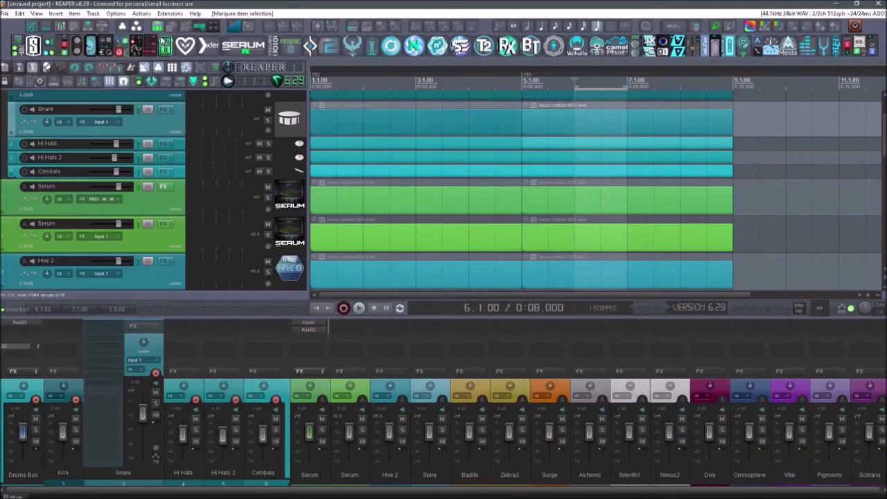
left_click(105, 27)
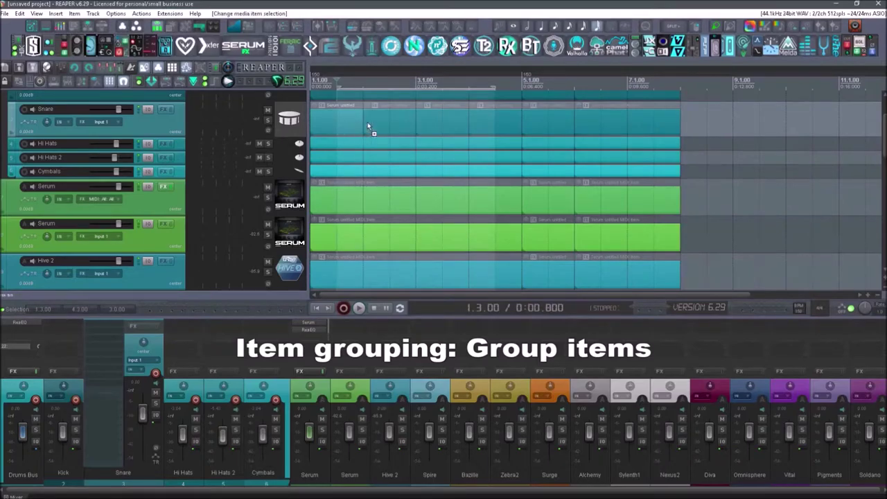
Group the first, third and fourth Snare items and remove them from the group again
left_click(428, 118, "ctrl")
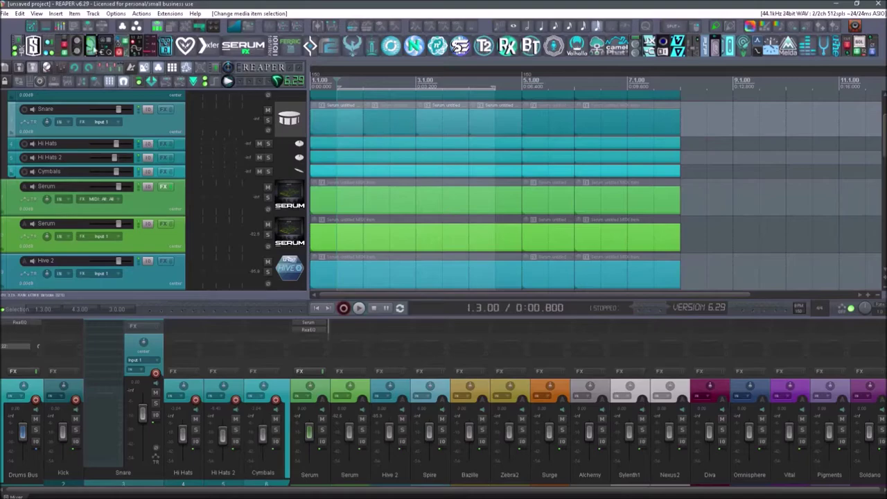
left_click(122, 27)
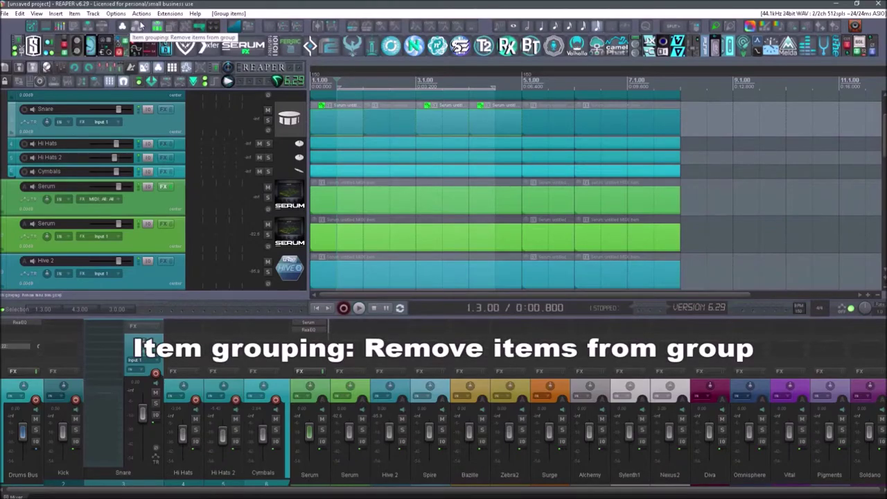
left_click(138, 26)
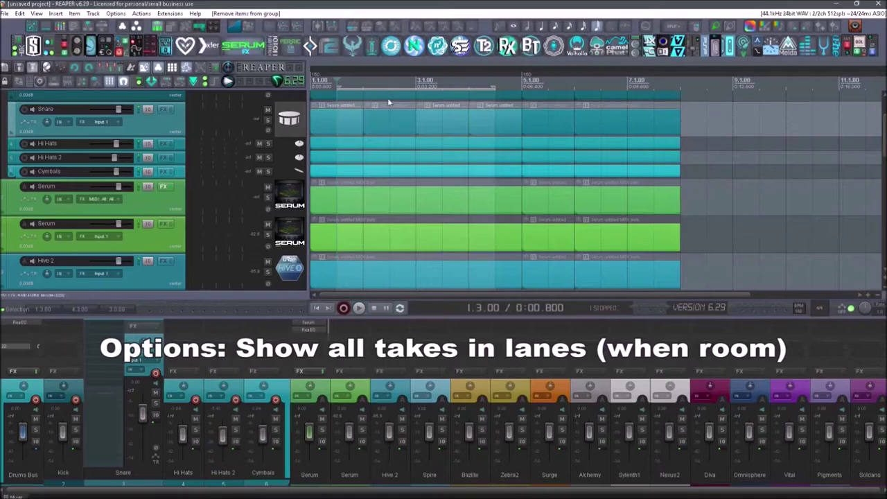
Switch the active take of the Snare item at 3.1.00, ending on the middle one, and toggle the take lanes off and on
left_click(443, 123)
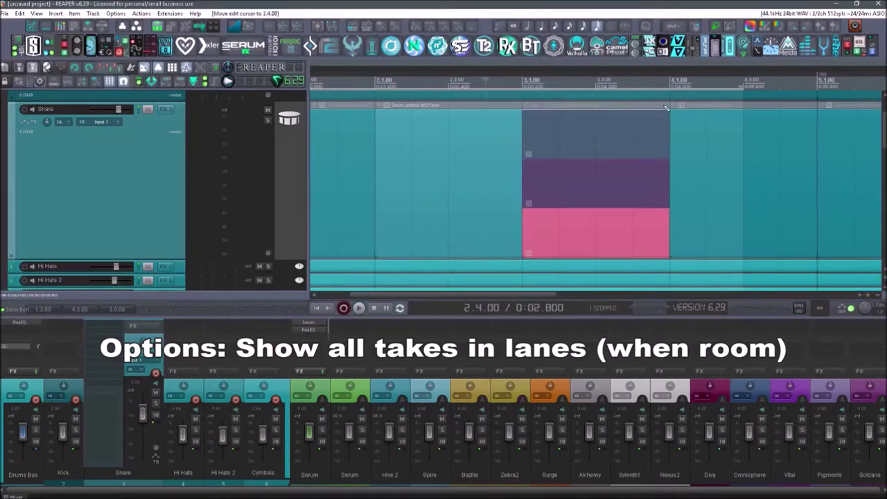
left_click_drag(666, 107, 598, 211)
left_click(555, 184)
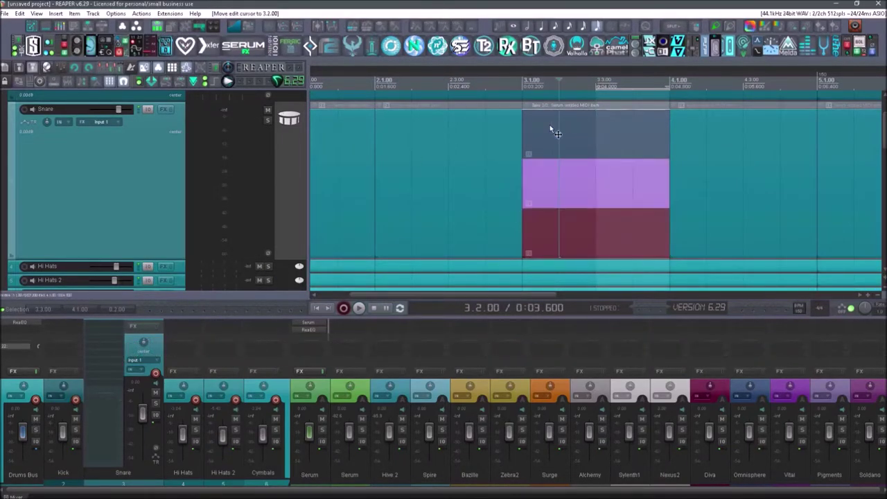
left_click(551, 128)
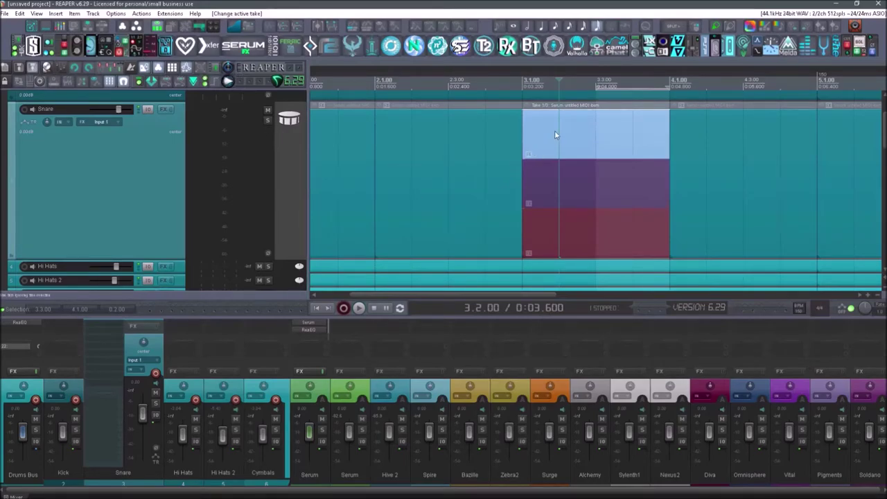
left_click(573, 185)
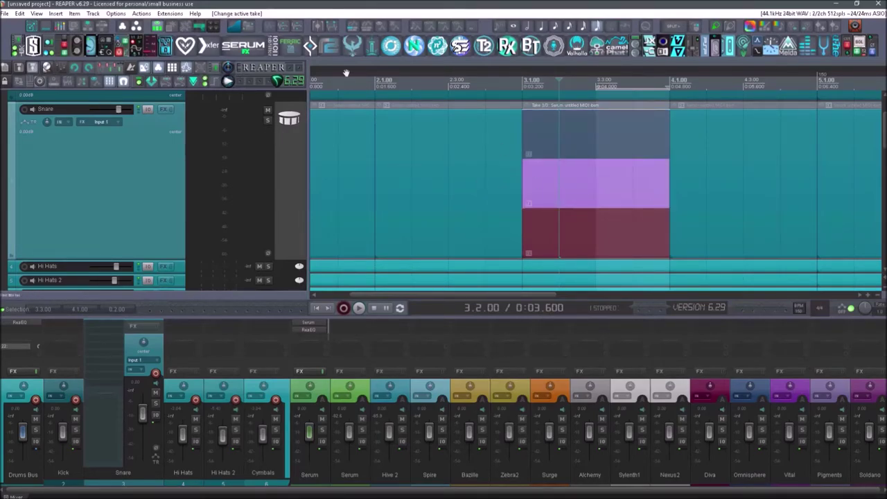
key("ctrl+l")
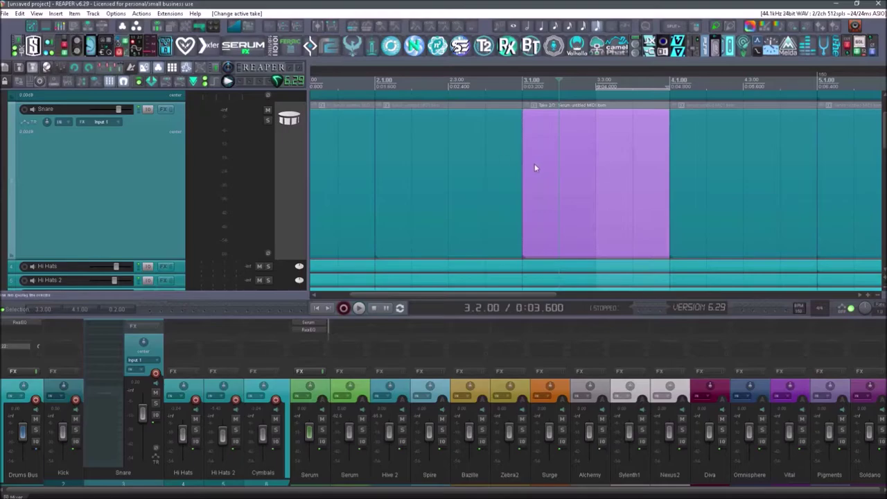
left_click(156, 26)
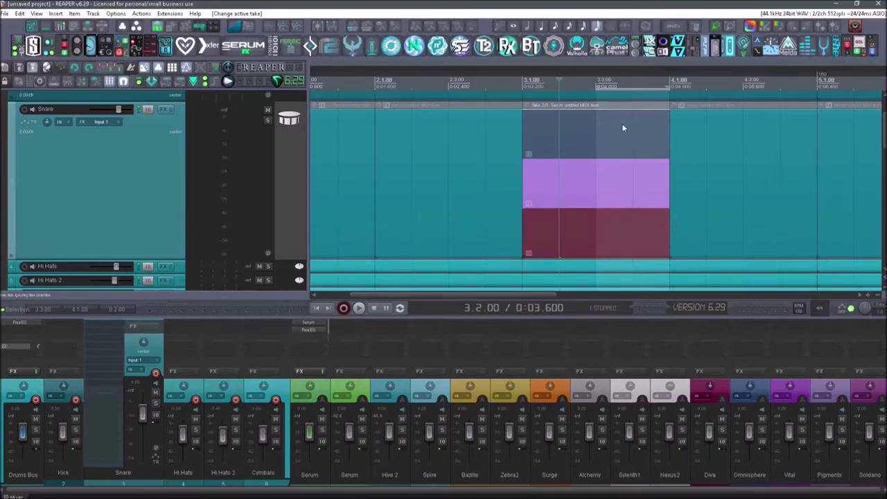
Explode the Snare item's takes at 3.1.00 across new tracks and implode the items across tracks into takes
left_click_drag(621, 127, 559, 239)
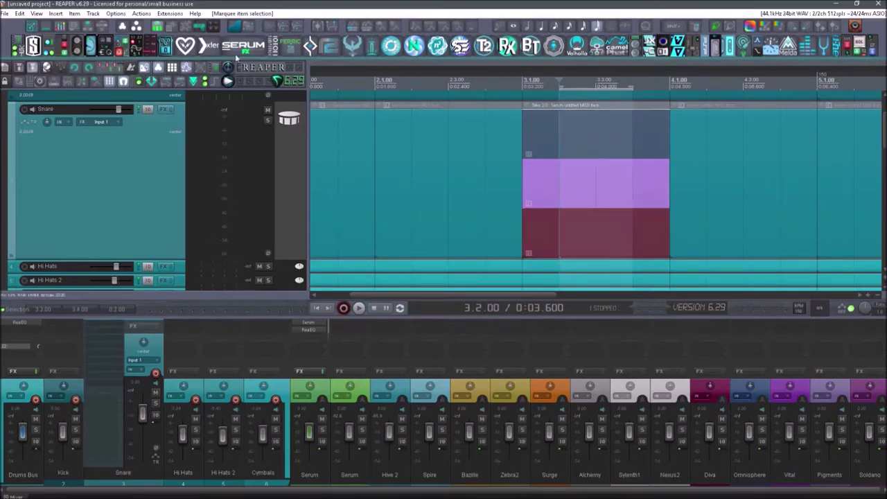
left_click(172, 27)
scroll(99, 212, "down", 4)
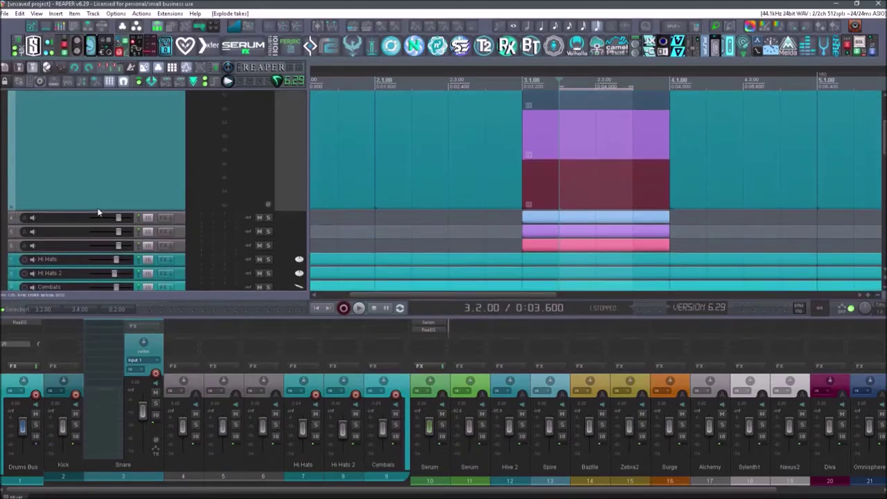
left_click(640, 217)
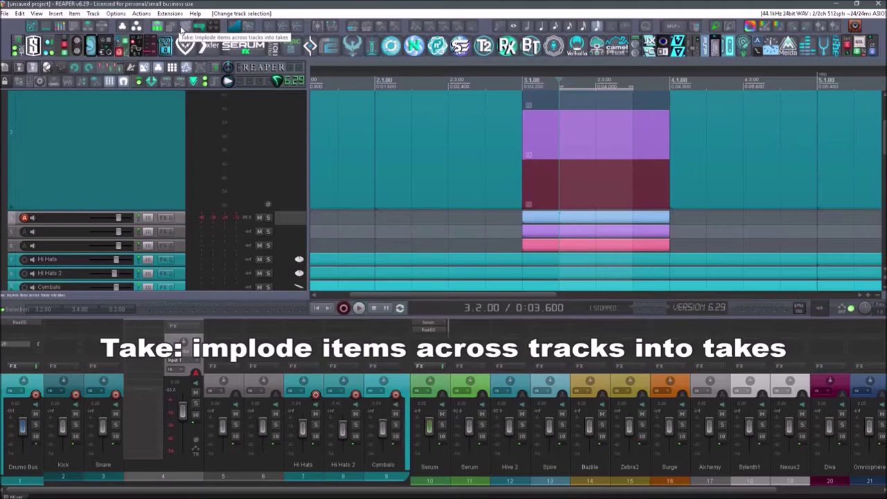
left_click(183, 27)
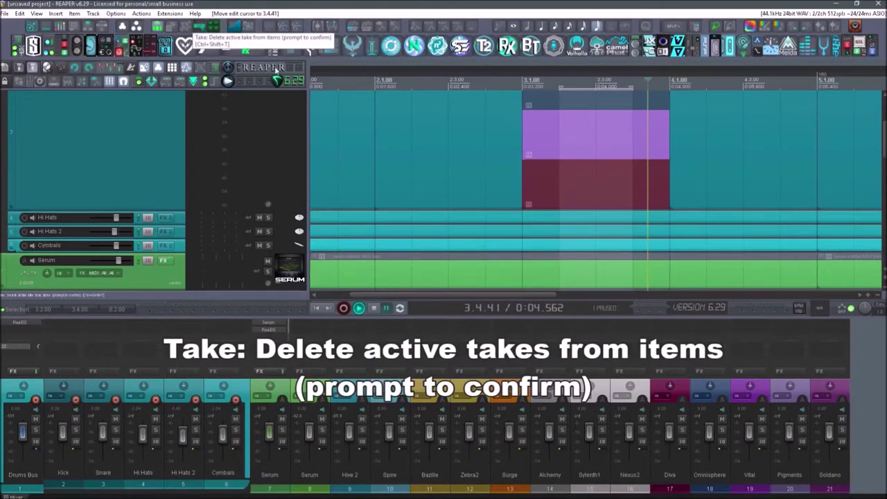
Delete the multi-take Snare item at 3.1.00 and undo the deletion
left_click_drag(883, 152, 883, 141)
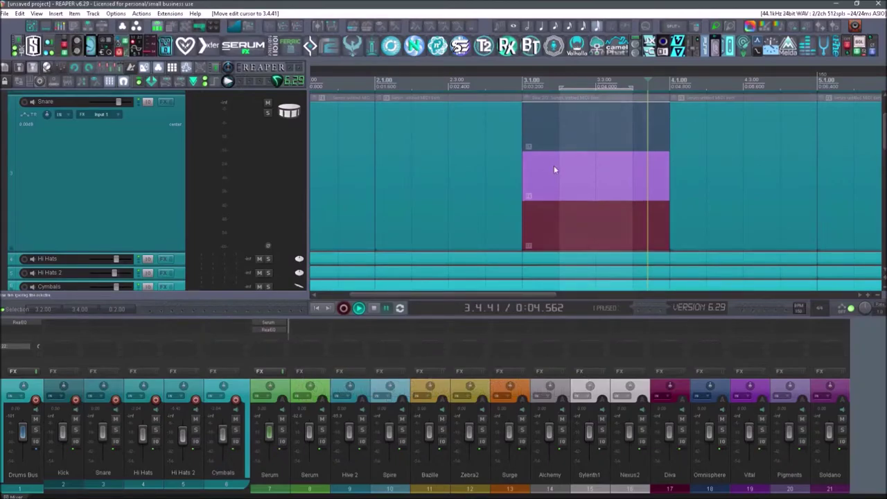
left_click(566, 138)
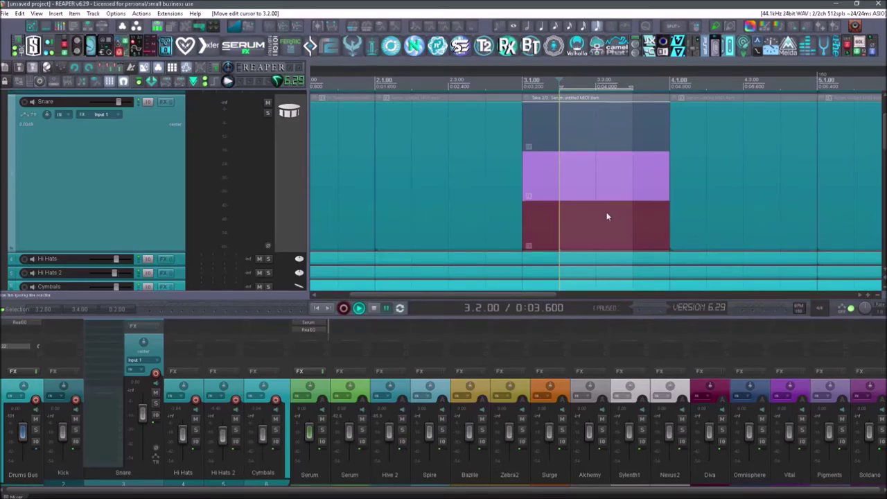
key("Delete")
key("ctrl+z")
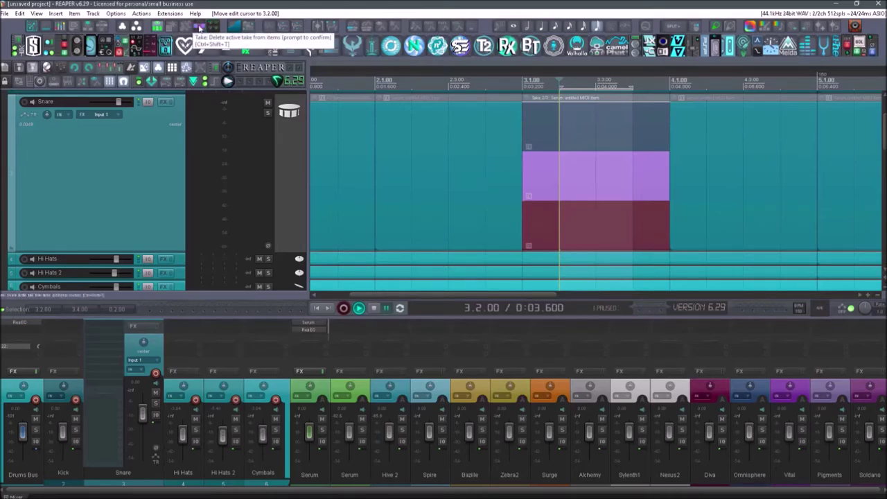
Delete only the active middle take from the Snare item at 3.1.00
left_click(199, 28)
left_click(434, 279)
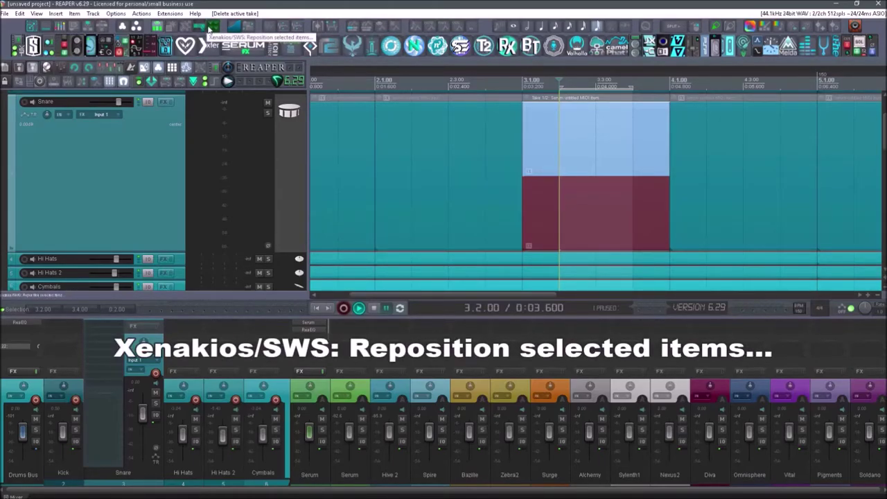
Select all the Snare items, reposition them with a time interval added to each item's end, and undo the repositioning
left_click(209, 29)
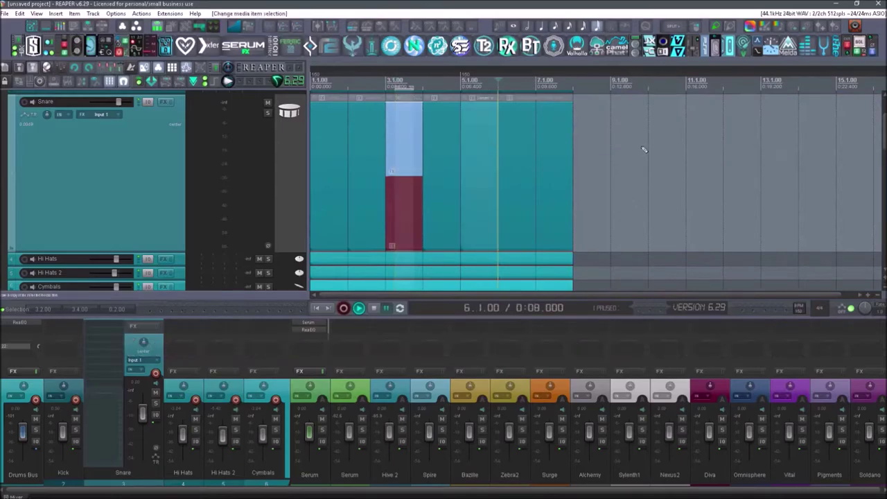
left_click_drag(340, 161, 327, 168)
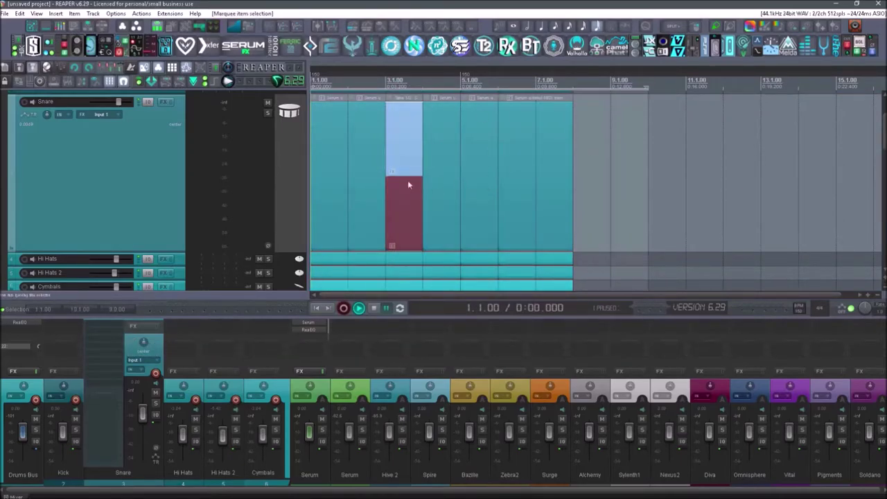
scroll(366, 121, "up", 2)
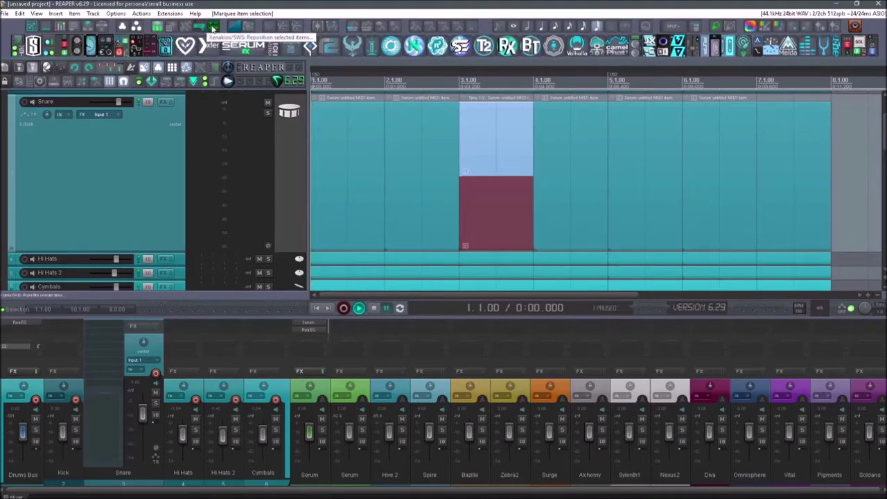
left_click(213, 27)
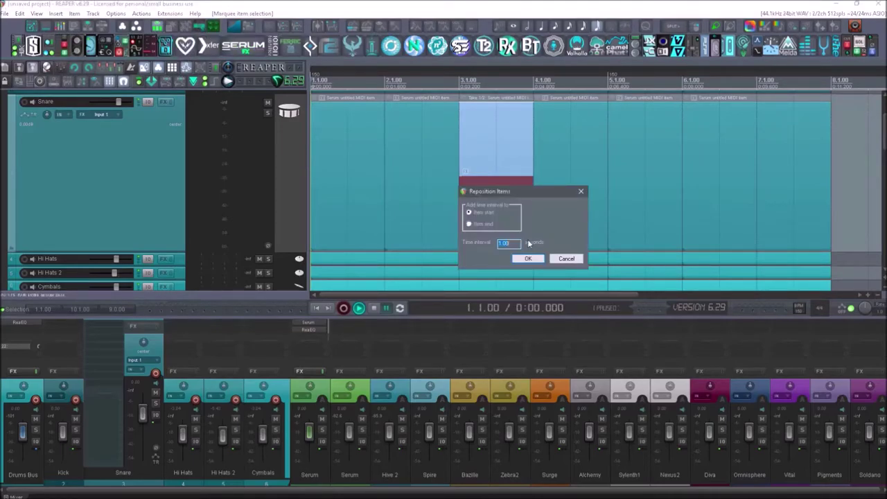
left_click(481, 226)
type("1")
key("Return")
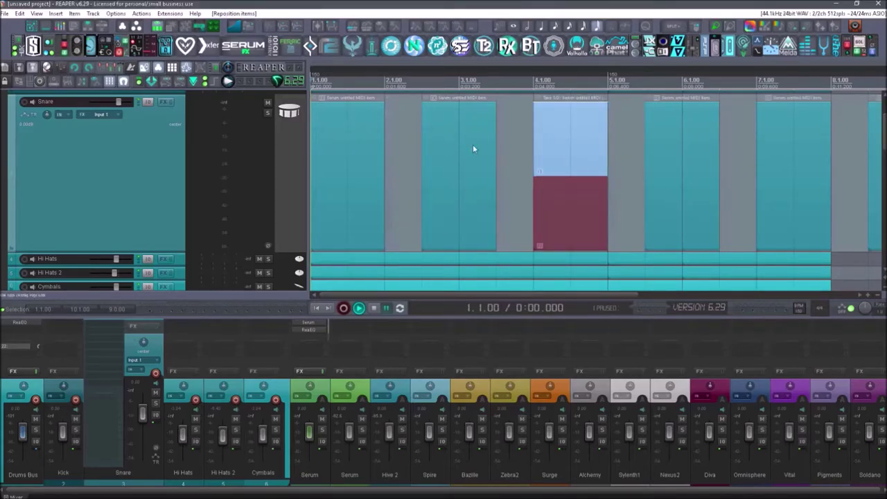
key("ctrl+z")
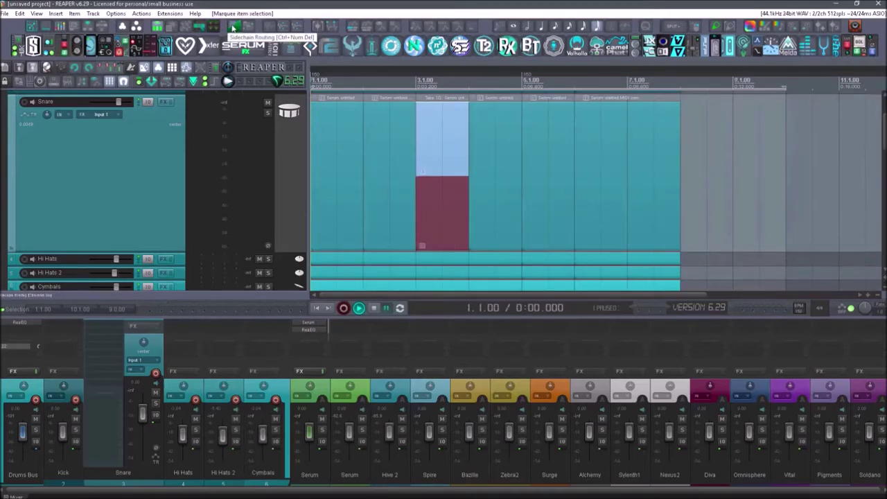
Create ReaComp sidechain routing from the Drums Bus to the Kick and Snare tracks and close its effects window
left_click(233, 27)
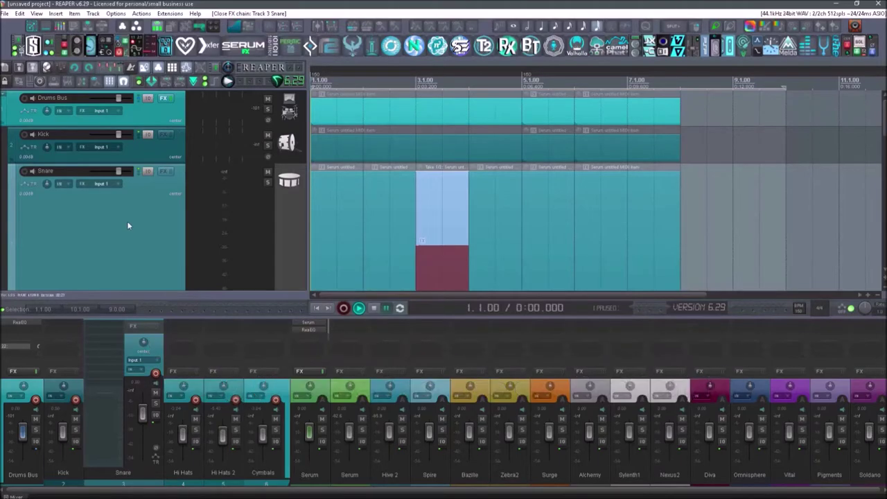
left_click(145, 148)
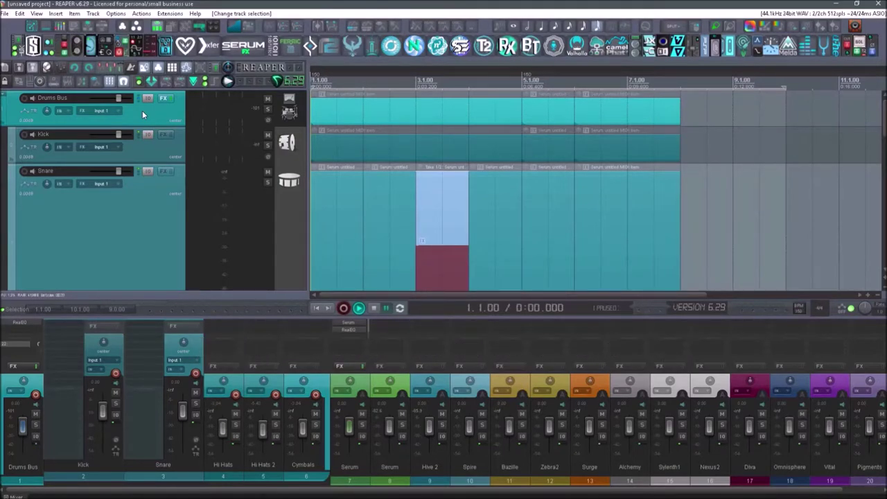
key("s")
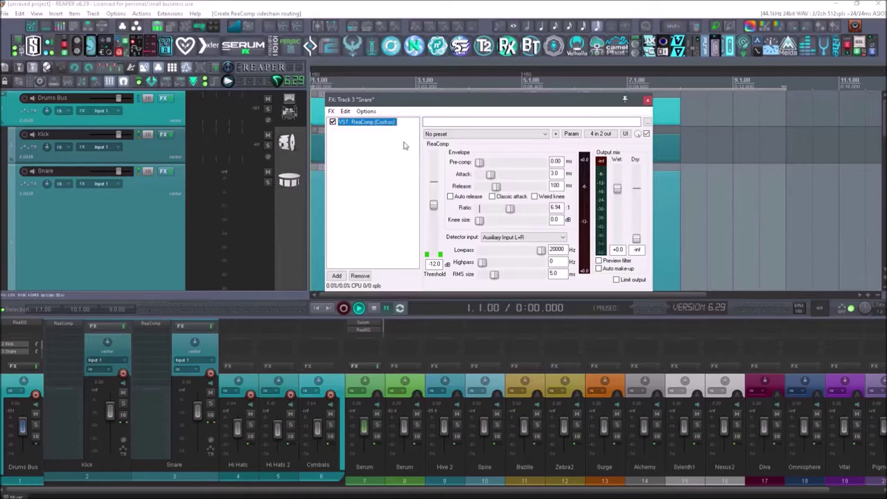
left_click(648, 100)
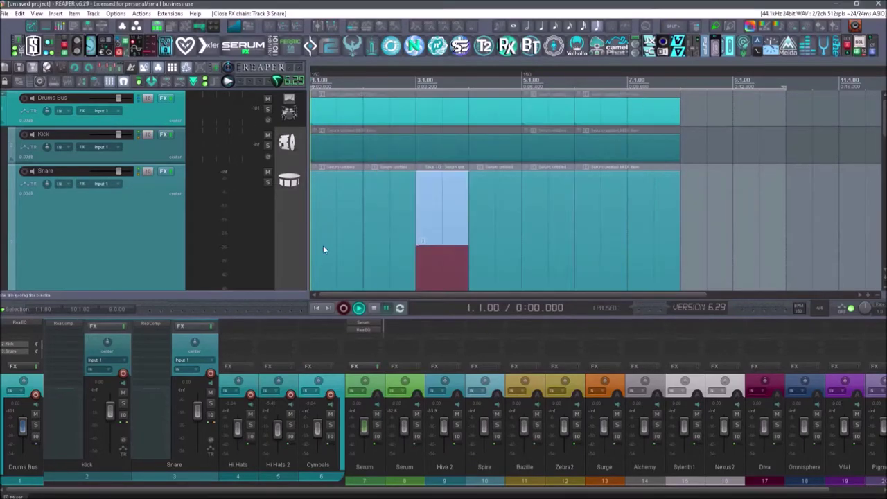
left_click(145, 221)
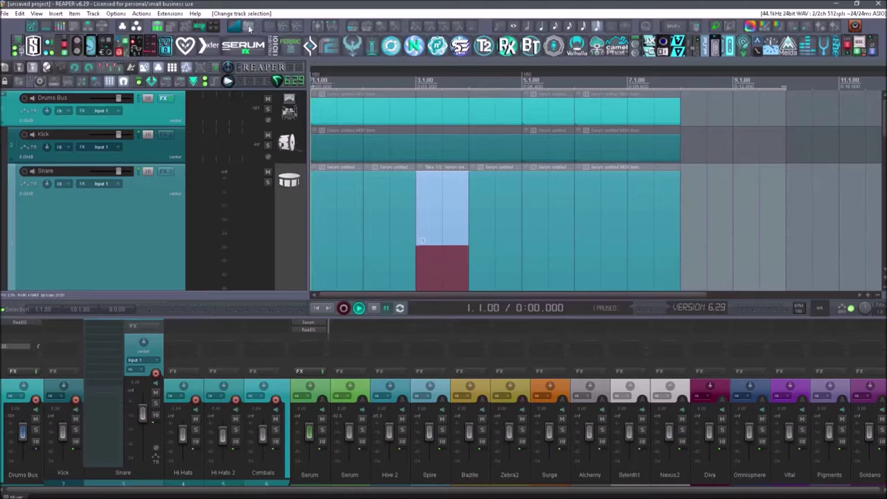
Remove "Select last of selected tracks" from the custom action "Insert New Track from Template 1" and save it as "Insert New Track from Template 1 (A)"
left_click(141, 13)
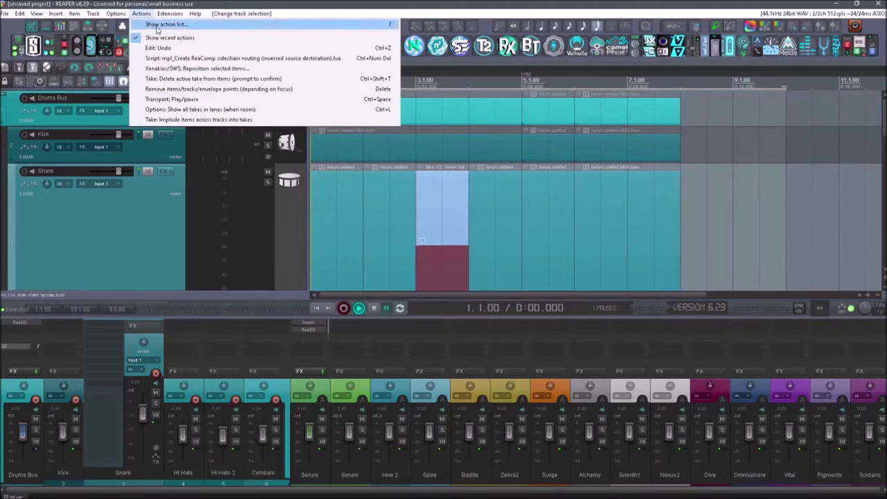
left_click(156, 24)
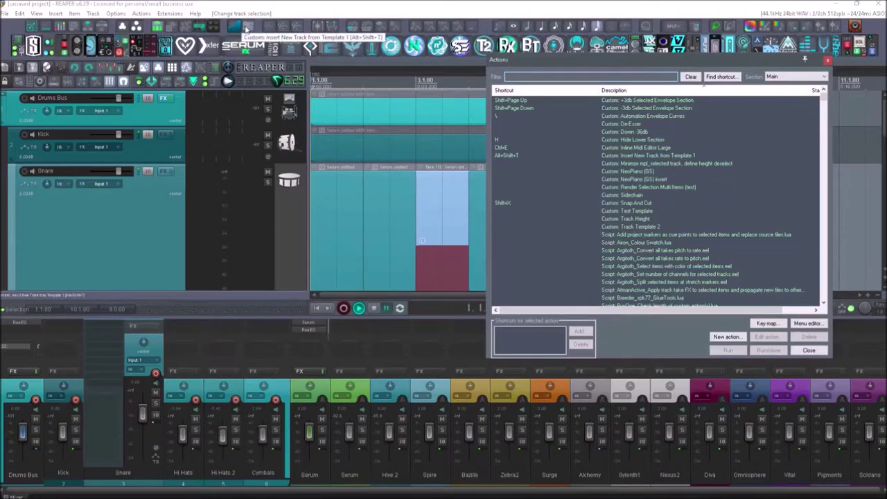
left_click(645, 156)
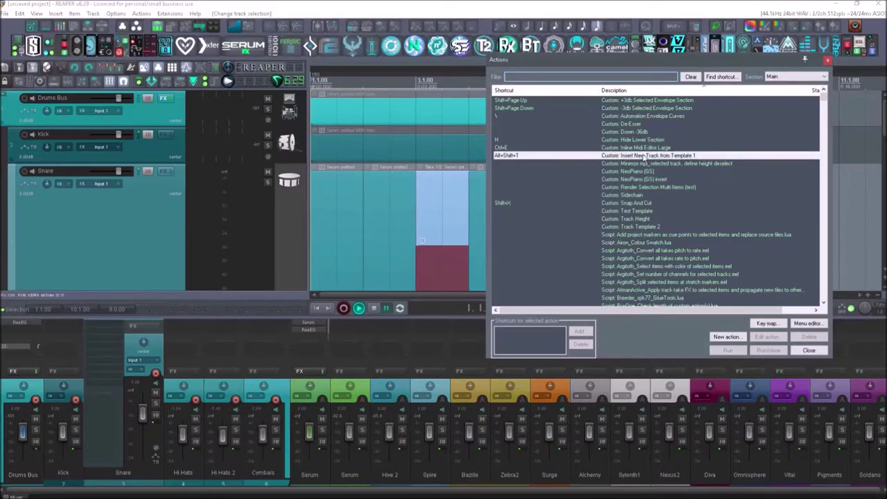
left_click(778, 338)
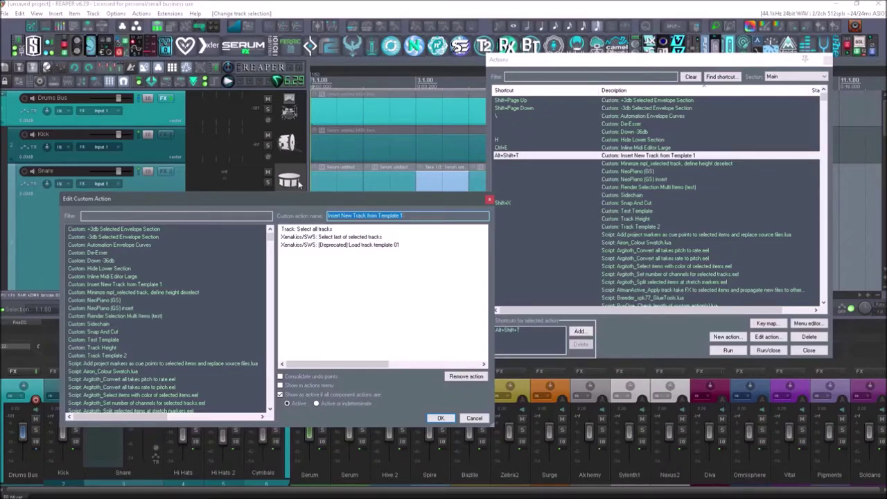
left_click_drag(884, 118, 884, 267)
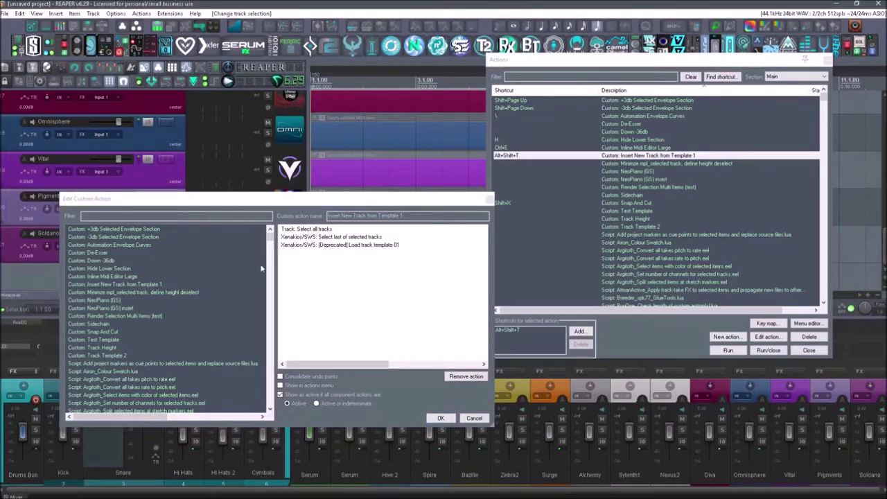
left_click(344, 238)
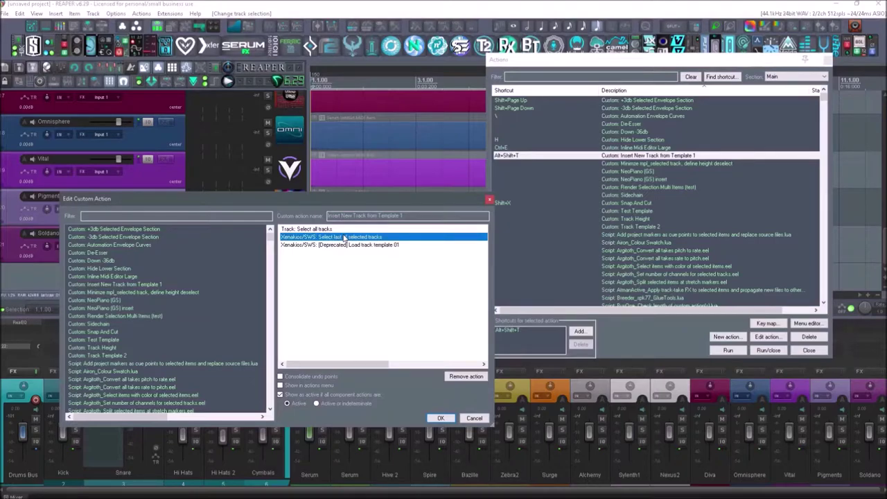
left_click(465, 376)
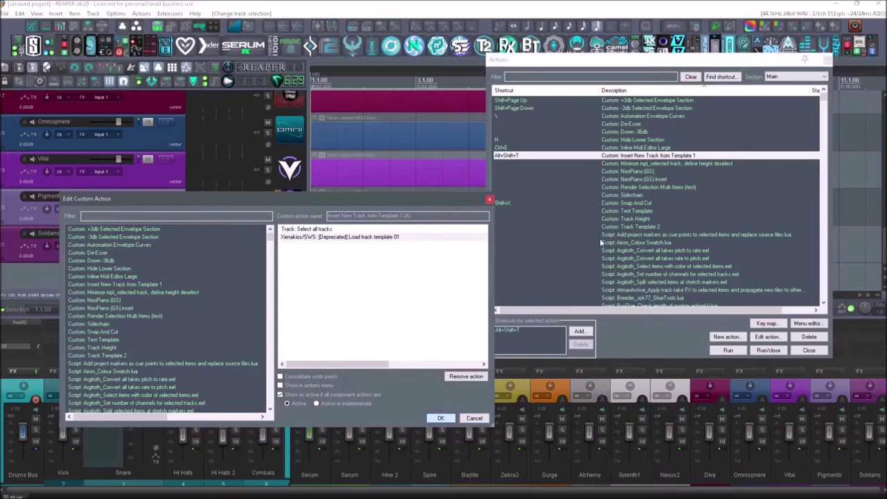
key("Return")
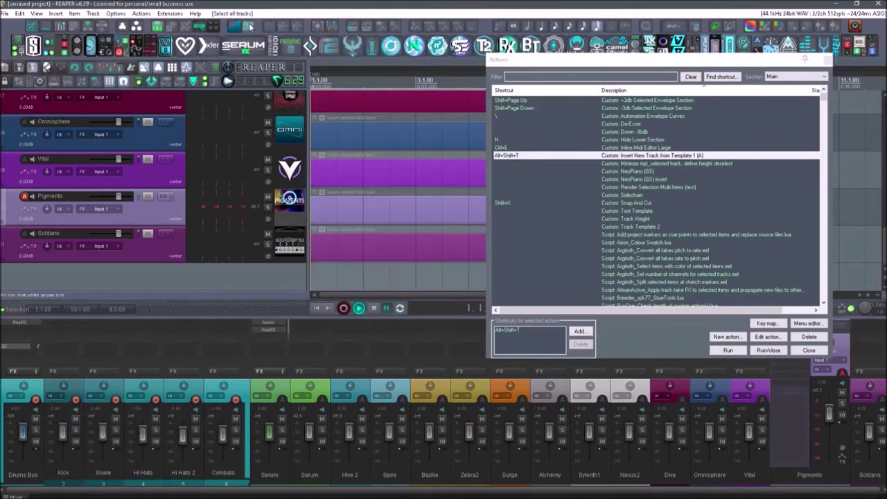
Insert a new template track below the Pigments track with the edited custom action and close its ReaEQ window
key("alt+shift+t")
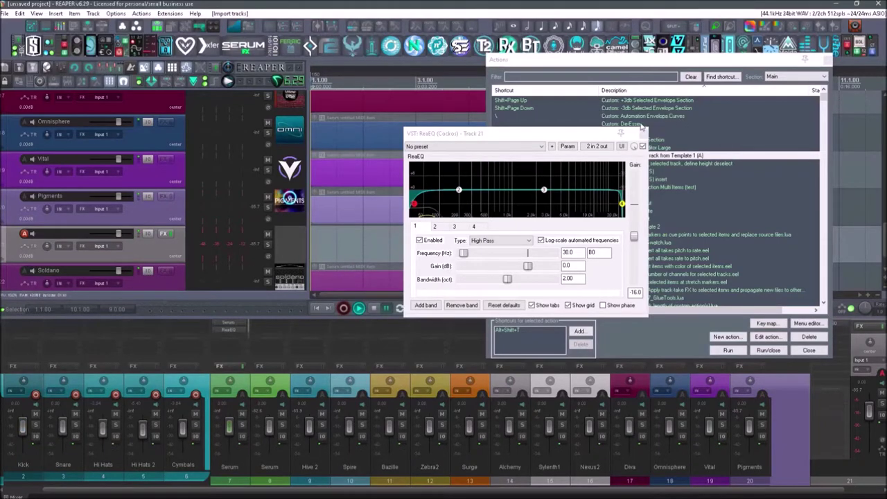
left_click(642, 128)
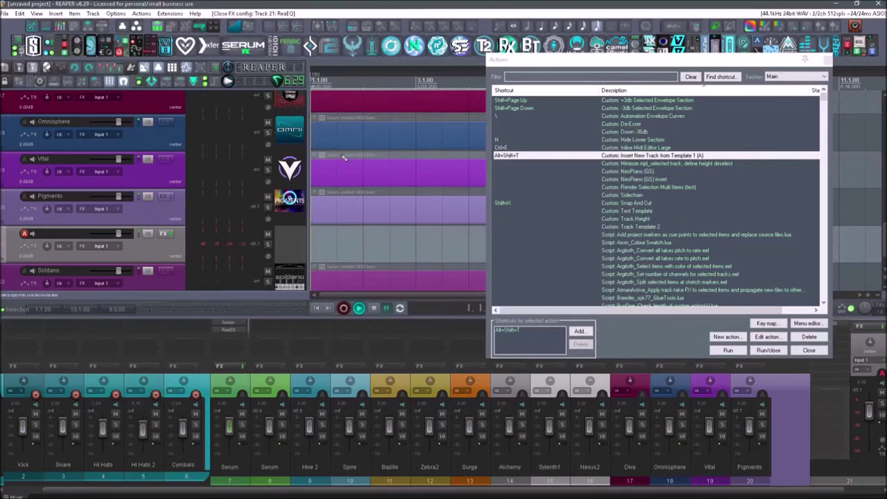
scroll(416, 208, "up", 10)
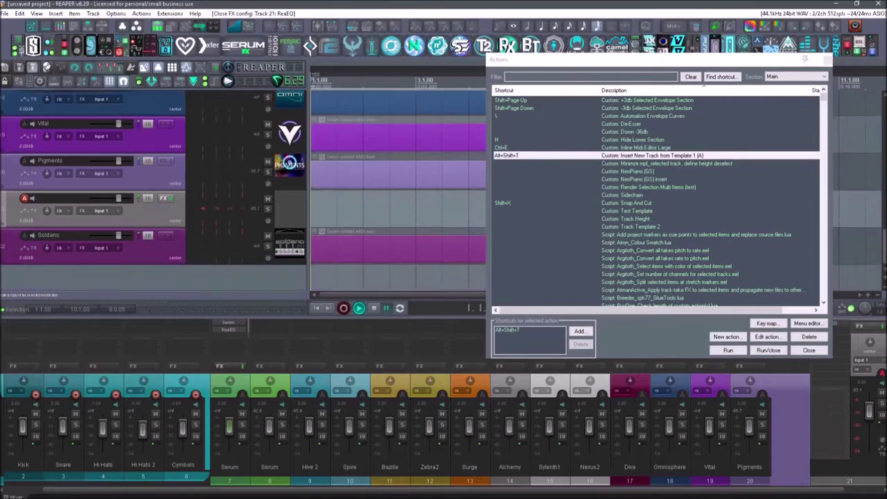
mouse_move(883, 111)
left_mouse_down()
mouse_move(883, 270)
mouse_move(884, 104)
left_mouse_up()
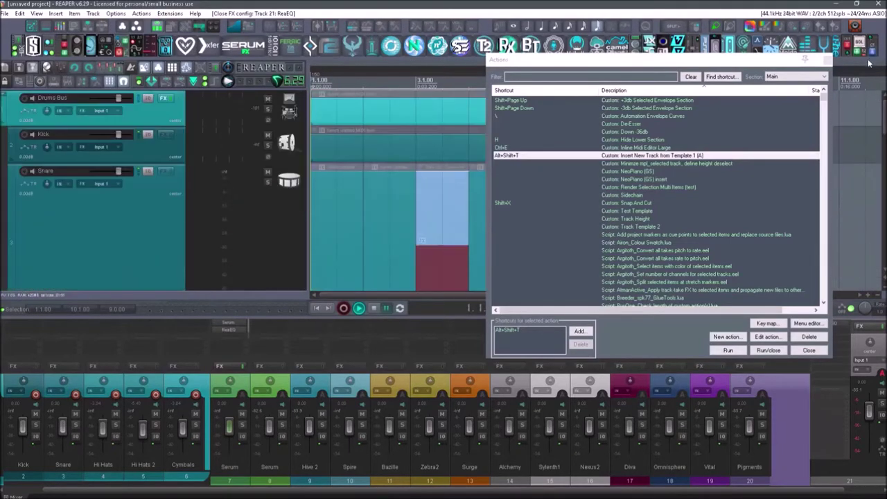
Insert a template track below the Kick track, close its ReaEQ window, delete the track, and close the action list
left_click(150, 152)
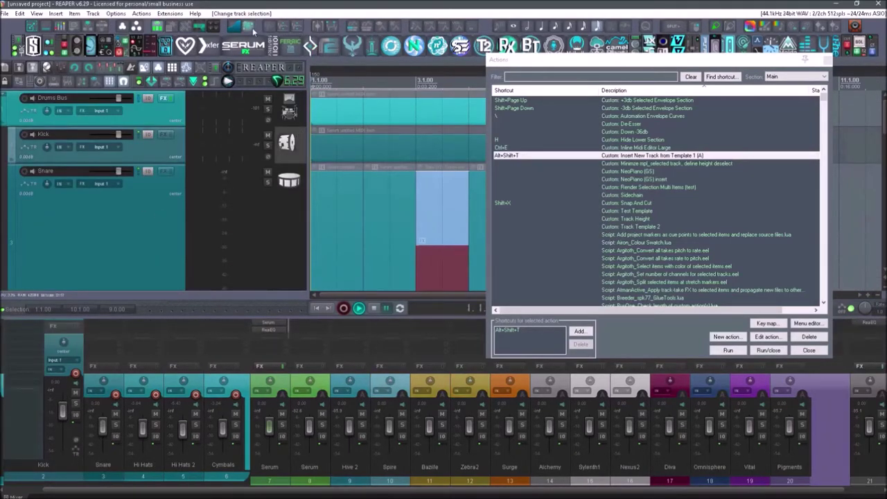
key("alt+shift+t")
left_click(642, 134)
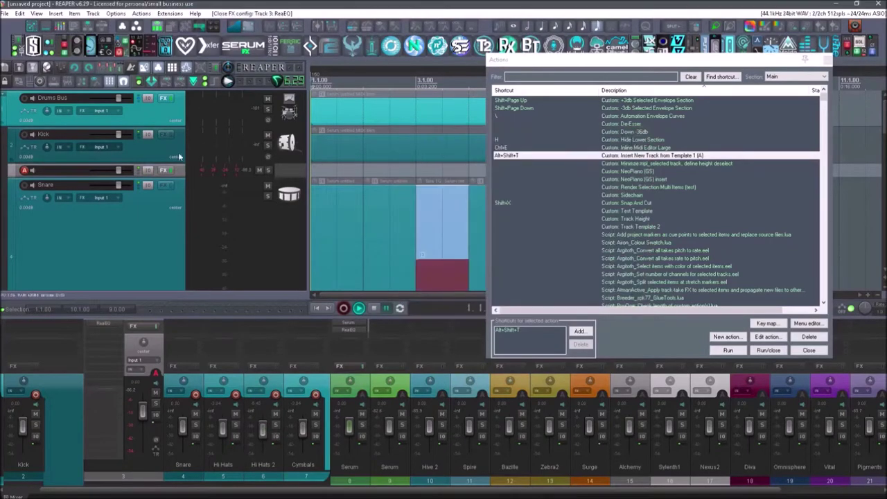
key("Delete")
key("Return")
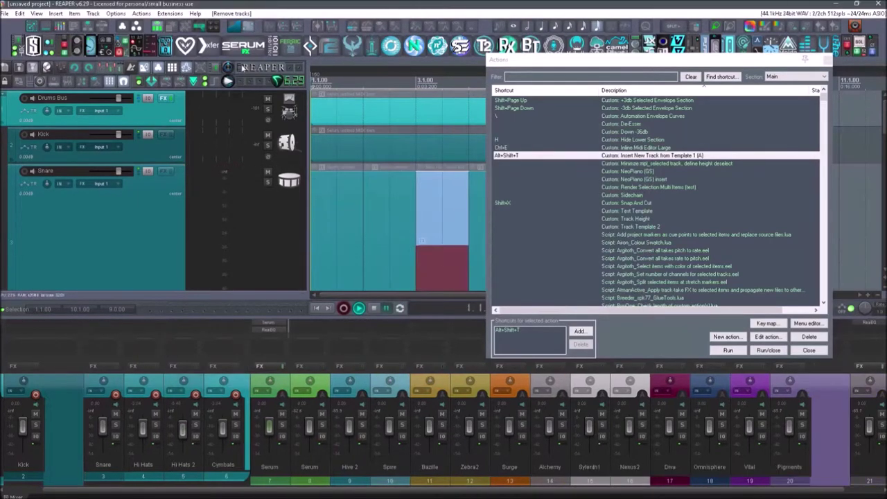
left_click(826, 59)
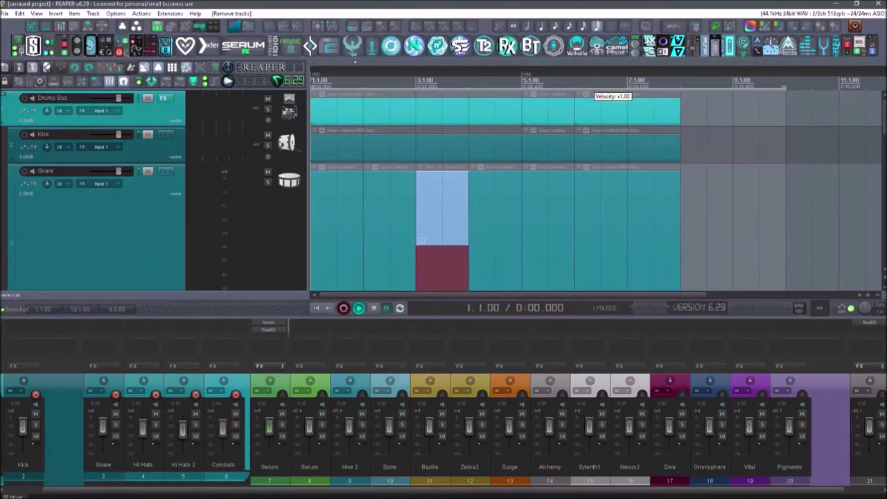
Examine the Insert track from template options and the Load track template 01 action inside the edited custom action
left_click(252, 28)
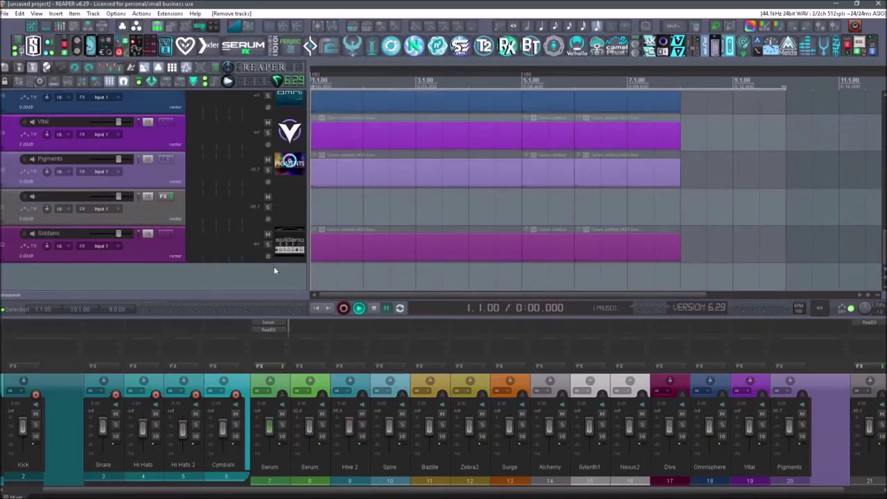
right_click(143, 269)
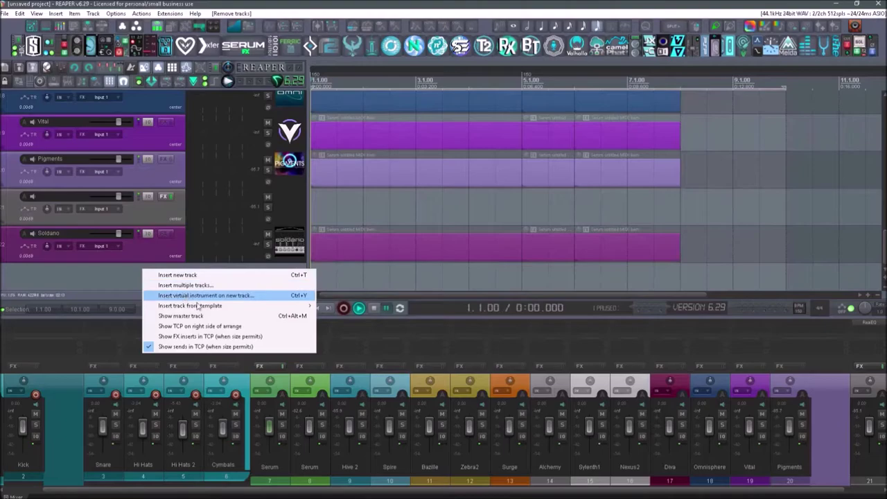
mouse_move(200, 312)
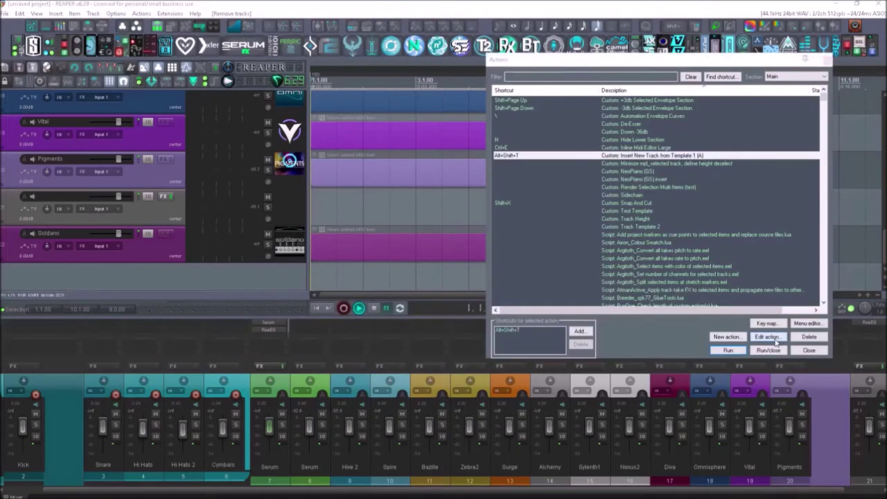
left_click(767, 337)
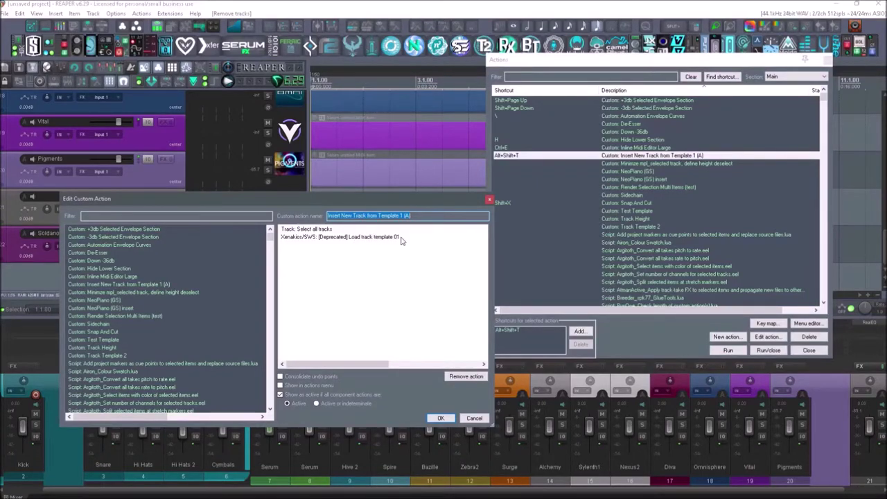
right_click(21, 277)
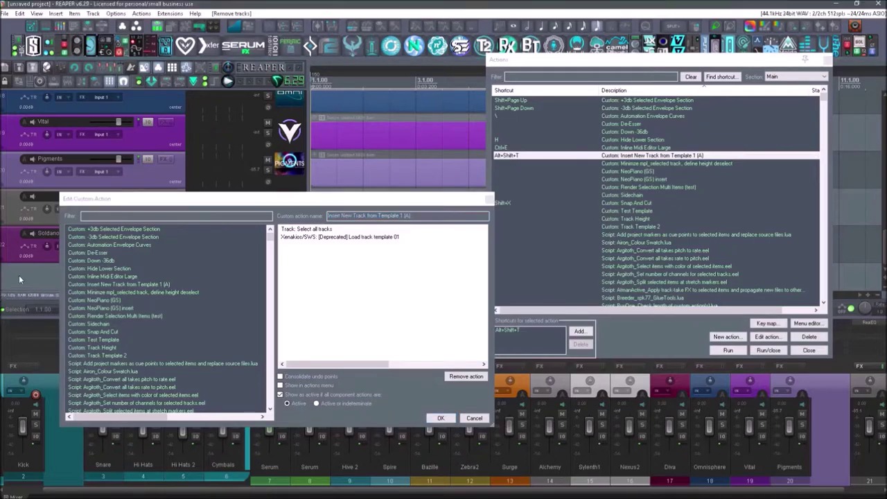
mouse_move(40, 316)
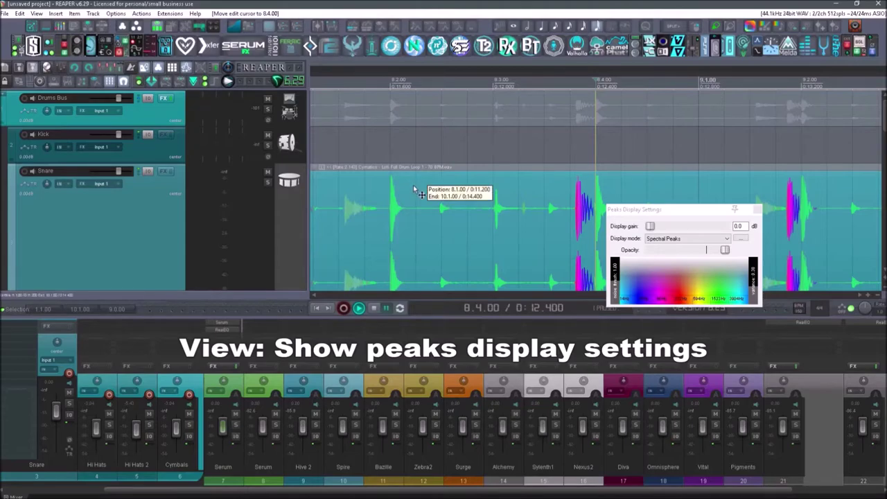
Place the edit cursor at 8.2.25 on the Snare audio item and move the Peaks Display Settings window off the waveform
left_click(417, 186)
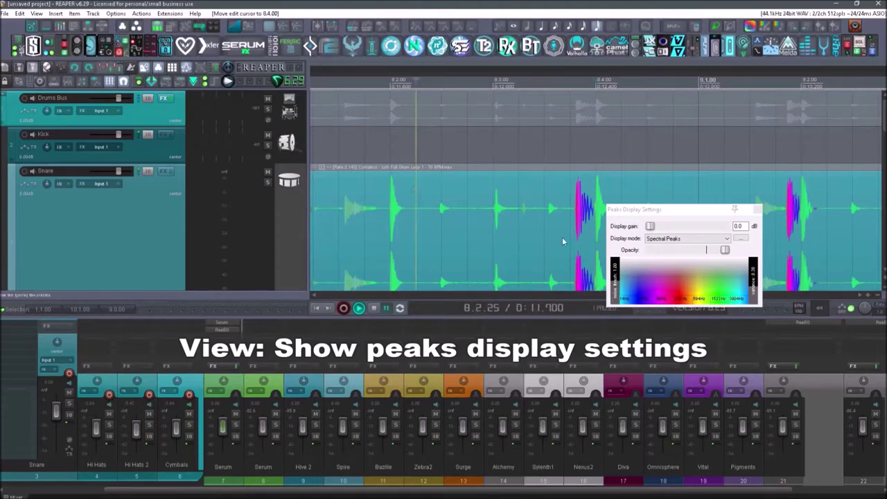
left_click_drag(678, 211, 542, 321)
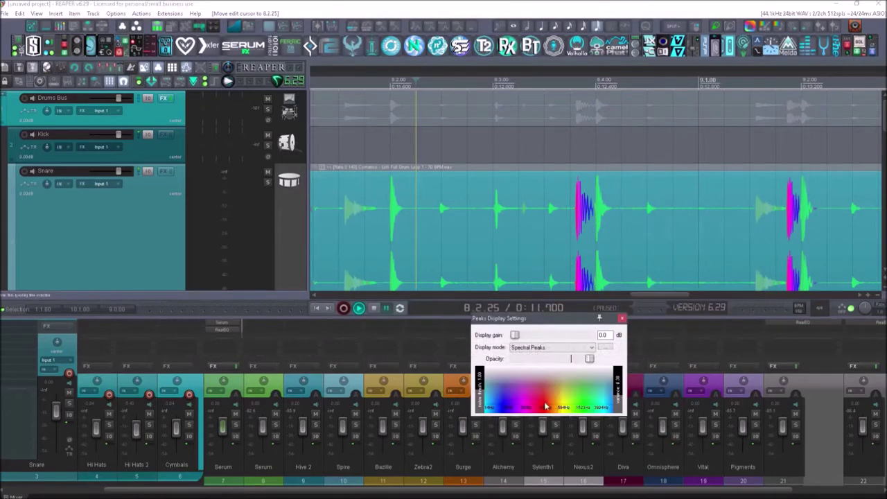
Switch the peaks display mode to Peaks, Spectrogram, Spectrogram + Peaks and back to Spectral Peaks
left_click(538, 348)
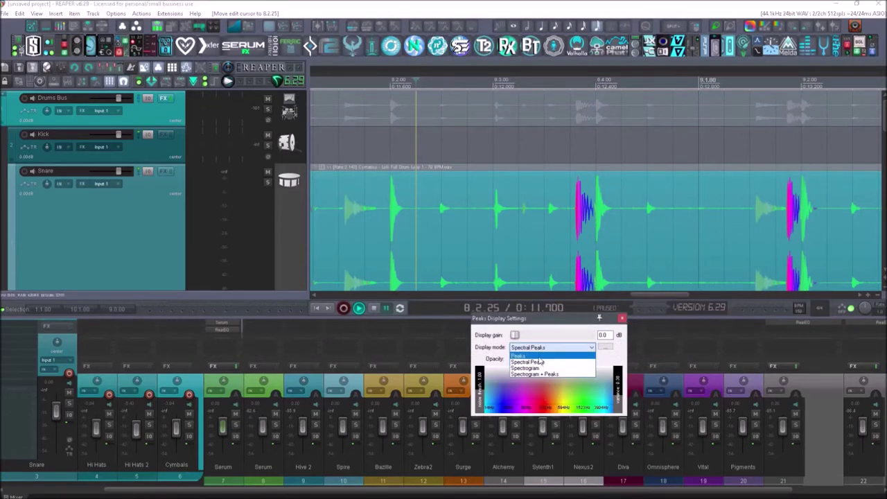
left_click(540, 358)
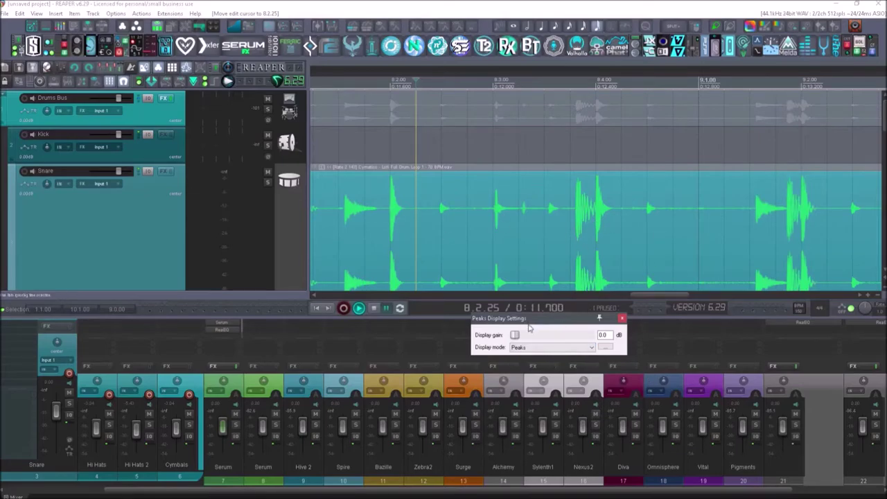
left_click(531, 348)
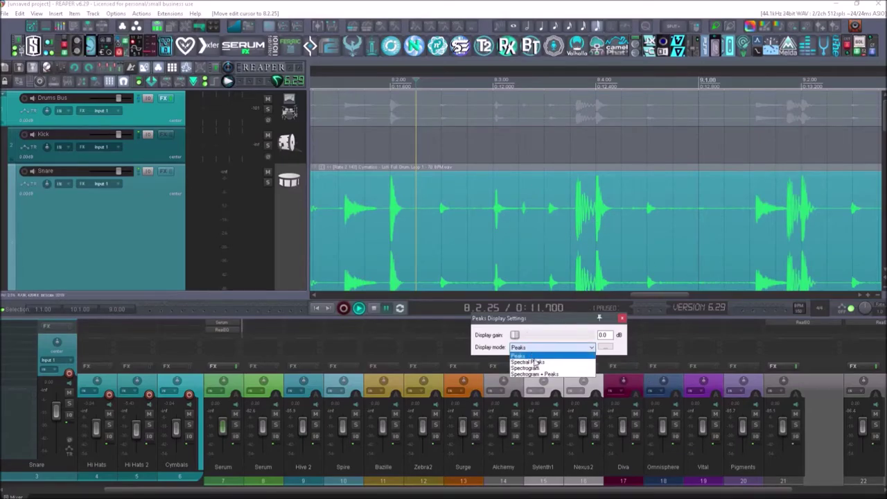
left_click(534, 368)
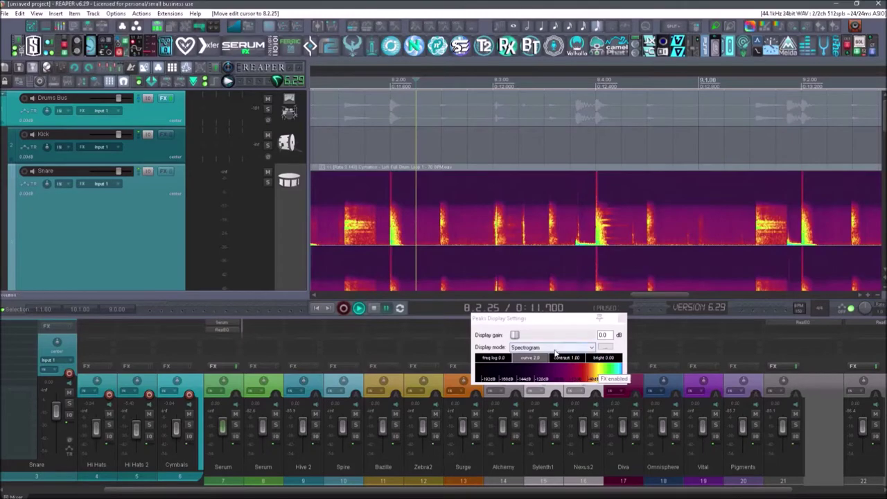
left_click(555, 348)
left_click(533, 378)
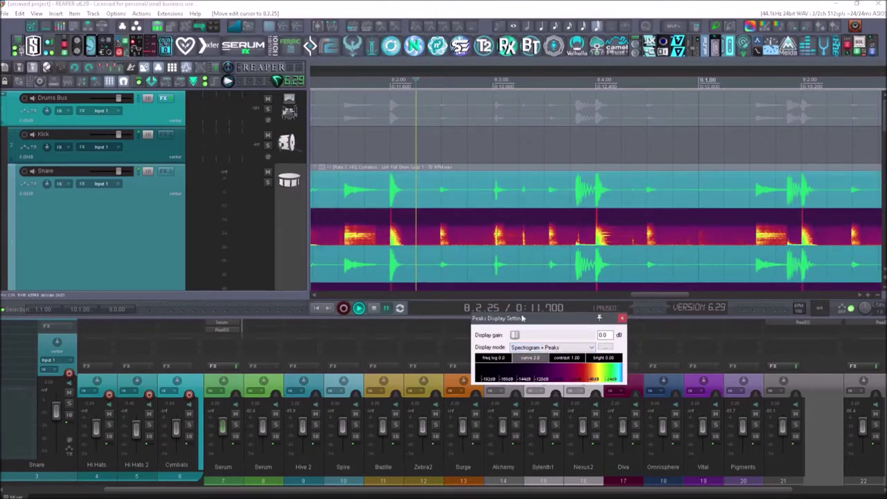
left_click(551, 347)
left_click(540, 362)
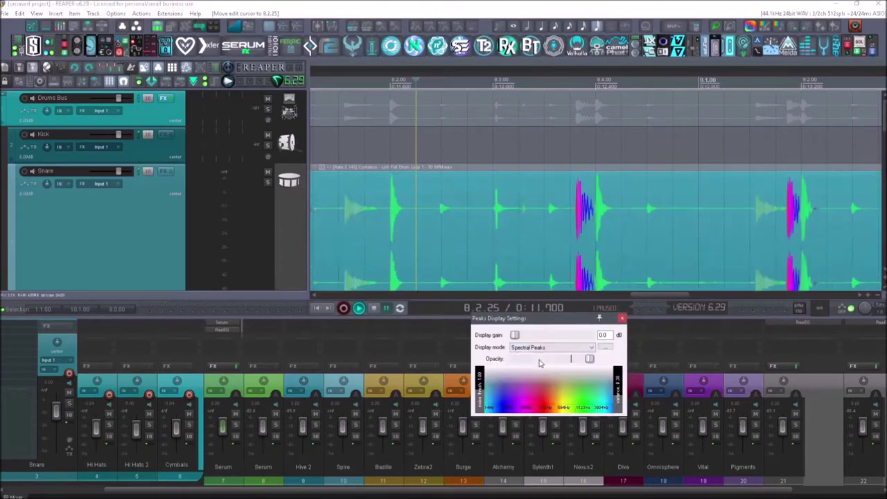
scroll(635, 245, "down", 5)
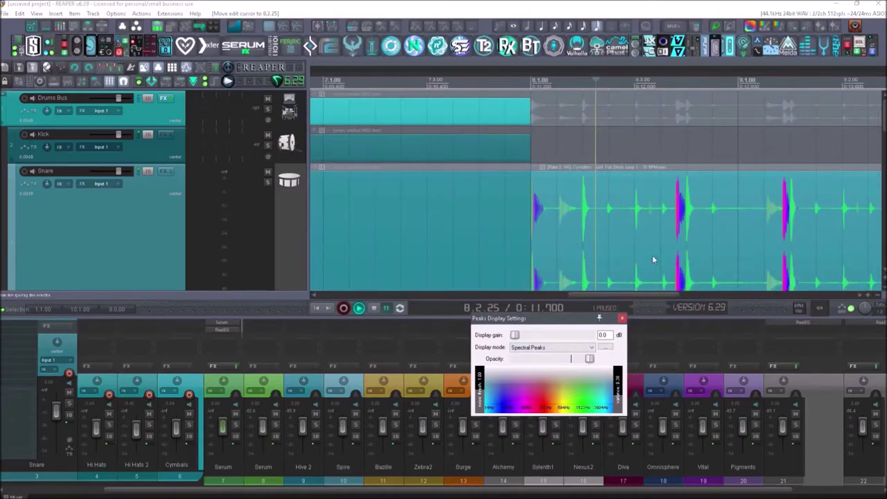
Normalize the short split item around 9.2.50 on the Snare track
left_click(721, 242)
scroll(758, 258, "up", 3)
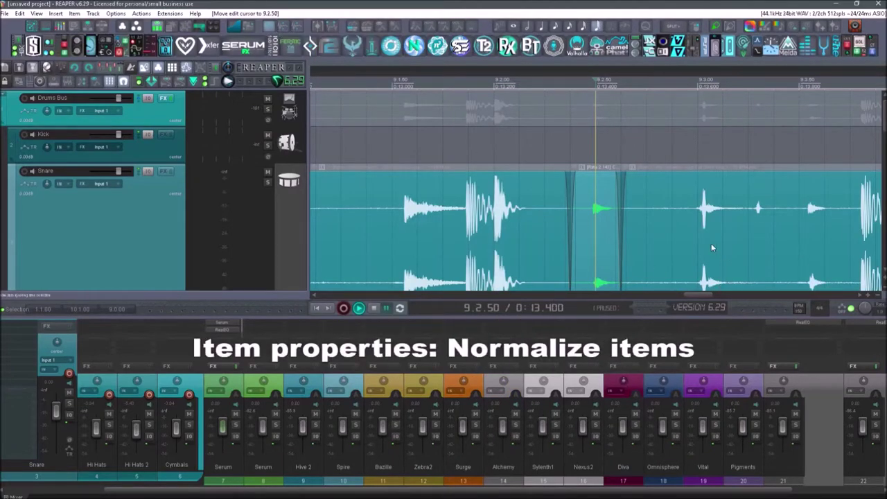
left_click(583, 210)
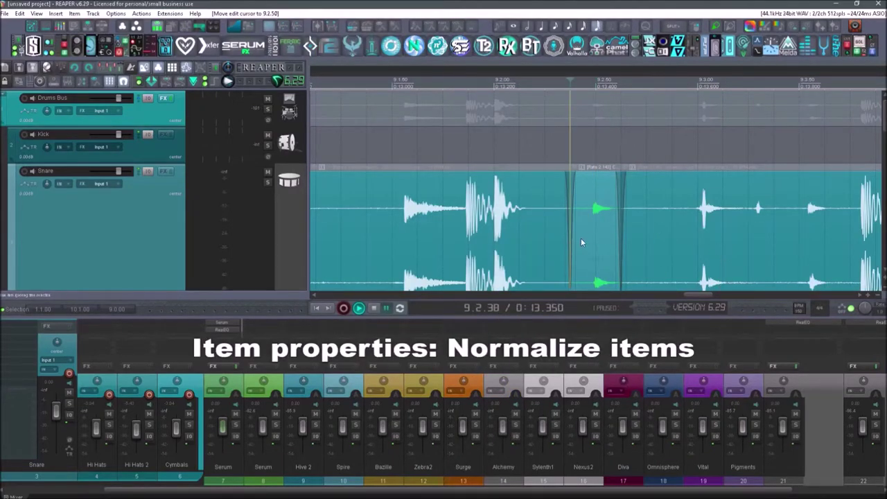
left_click(288, 32)
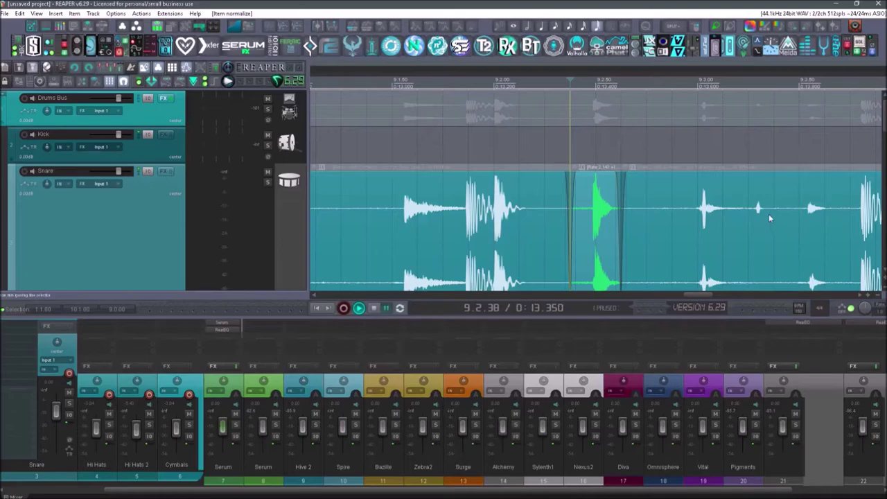
Split the Snare item on both sides of the hit near 9.3.00, ending at 9.3.13, and normalize that slice
left_click(691, 204)
key("s")
left_click(734, 212)
key("s")
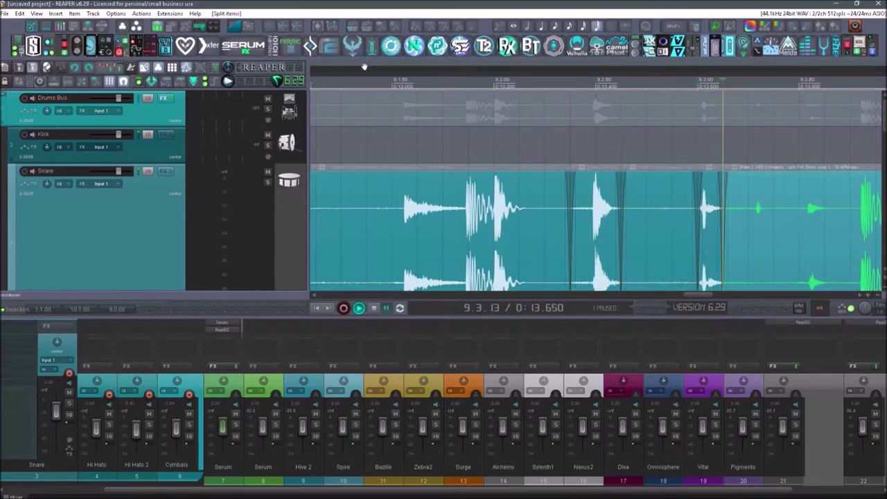
left_click(708, 211)
left_click(288, 26)
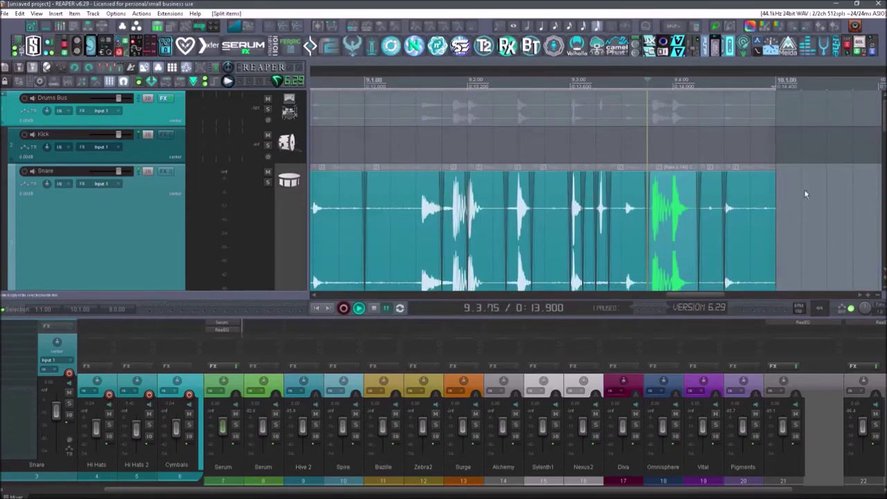
Normalize the loudness of four non-adjacent split Snare items between 9.1.75 and 9.4.00 to -40 LUFS
left_click_drag(805, 194, 451, 225)
left_click(453, 223)
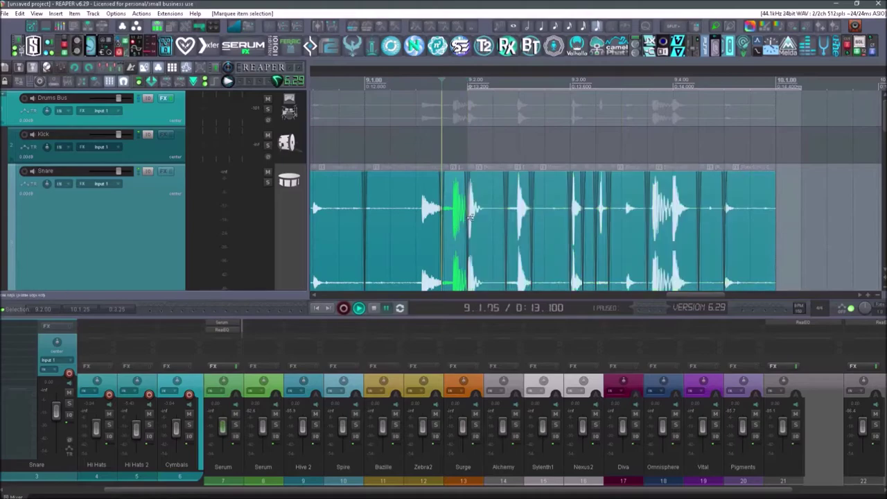
left_click(523, 208, "ctrl")
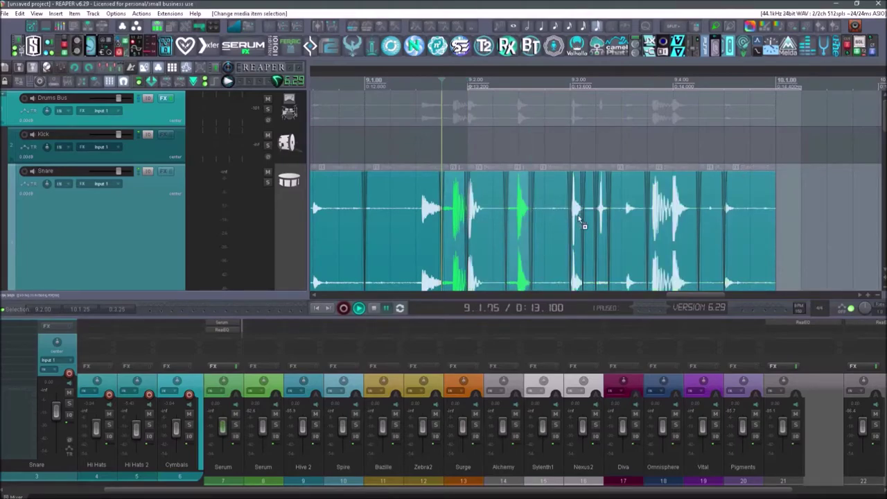
left_click(601, 211, "ctrl")
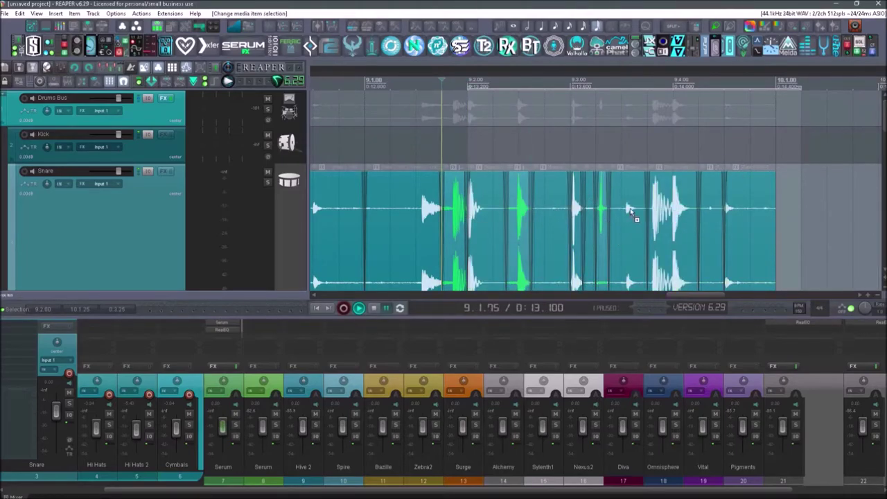
left_click(660, 207, "ctrl")
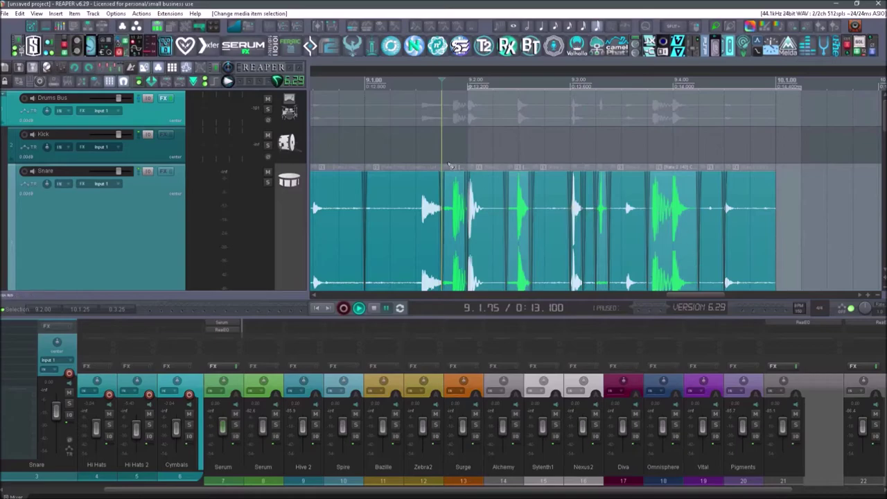
left_click(296, 28)
left_click_drag(685, 186, 613, 112)
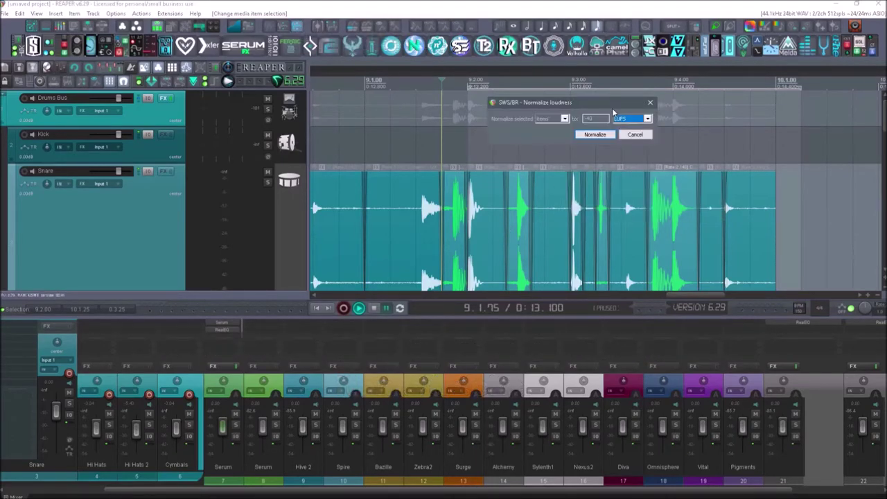
left_click(647, 119)
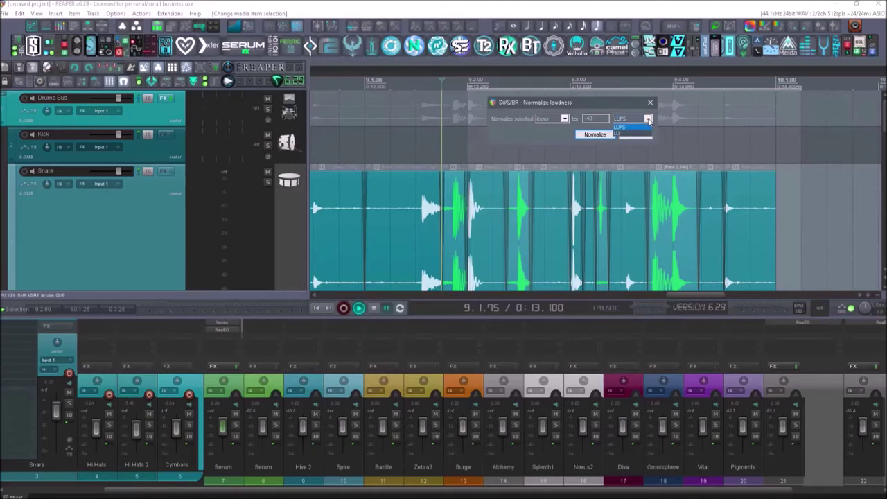
left_click(648, 126)
left_click(645, 119)
left_click(625, 115)
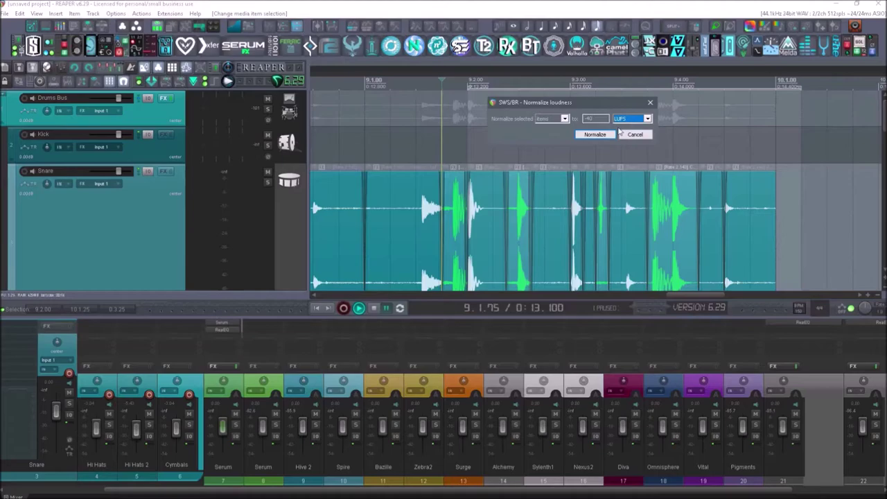
left_click(595, 134)
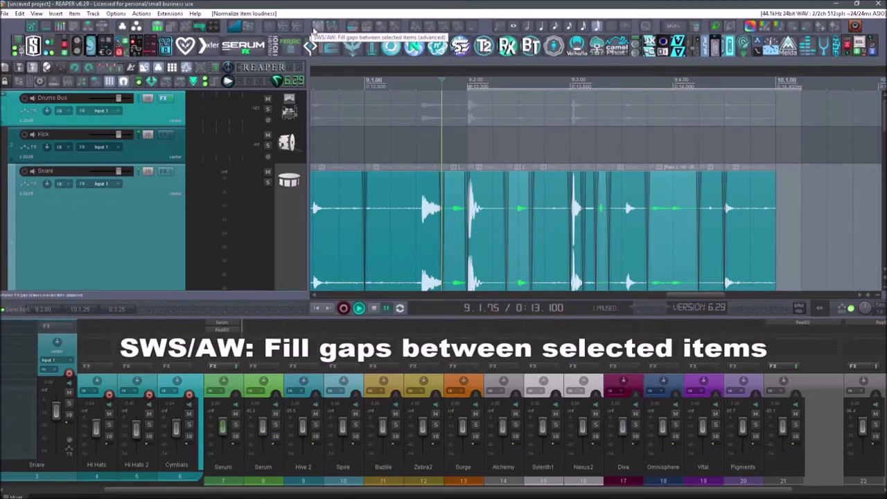
Delete the Snare item between 9.2.00 and 9.2.38
left_click(485, 242)
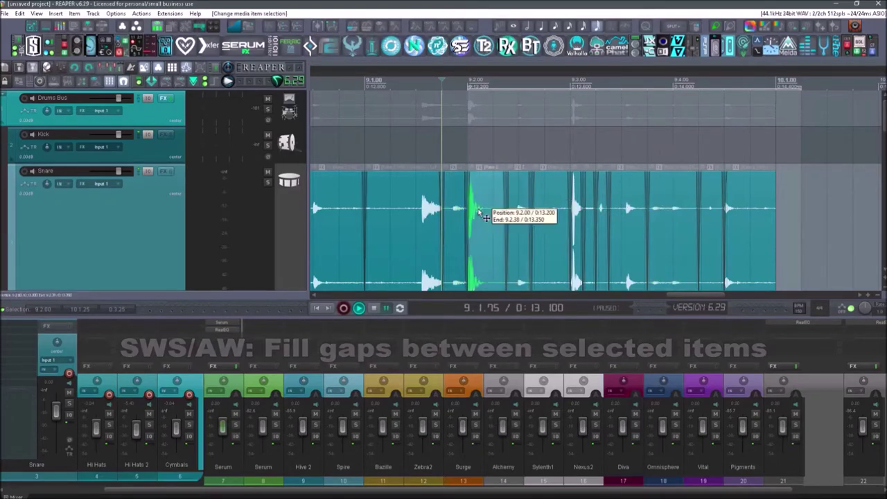
key("Delete")
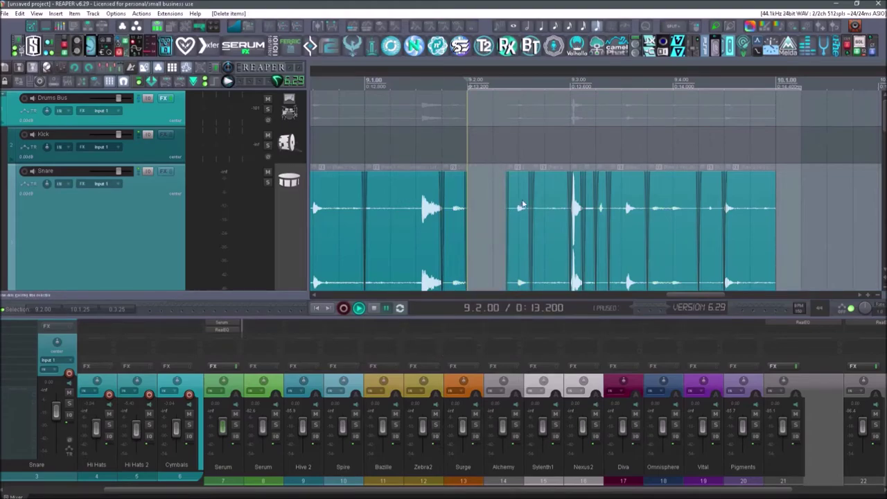
Try filling the gap between the two Snare items around 9.2.00 using a 15 ms trigger pad, and close the fill gaps window
left_click(523, 202)
left_click_drag(452, 204, 451, 203)
left_click(451, 204)
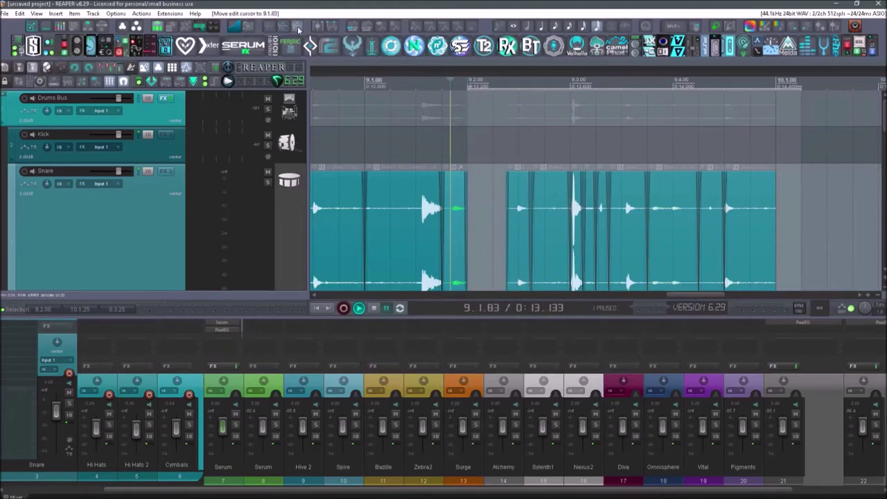
left_click(314, 27)
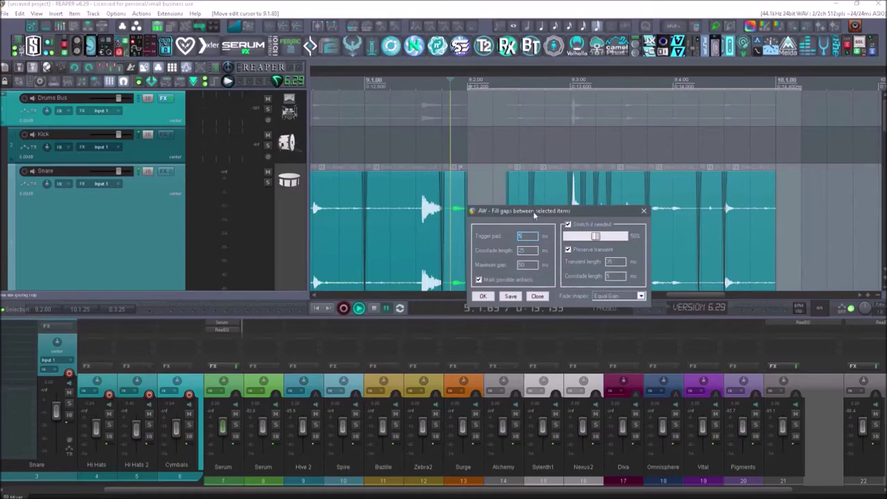
left_click_drag(535, 216, 647, 161)
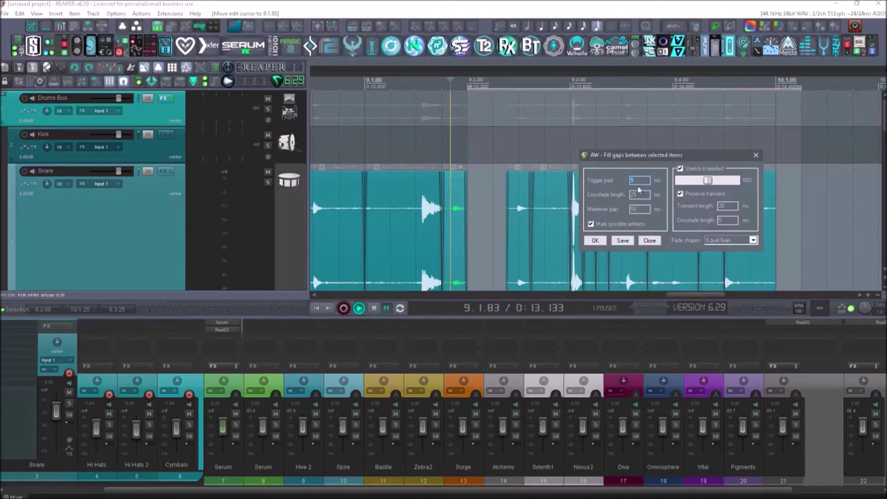
left_click(597, 241)
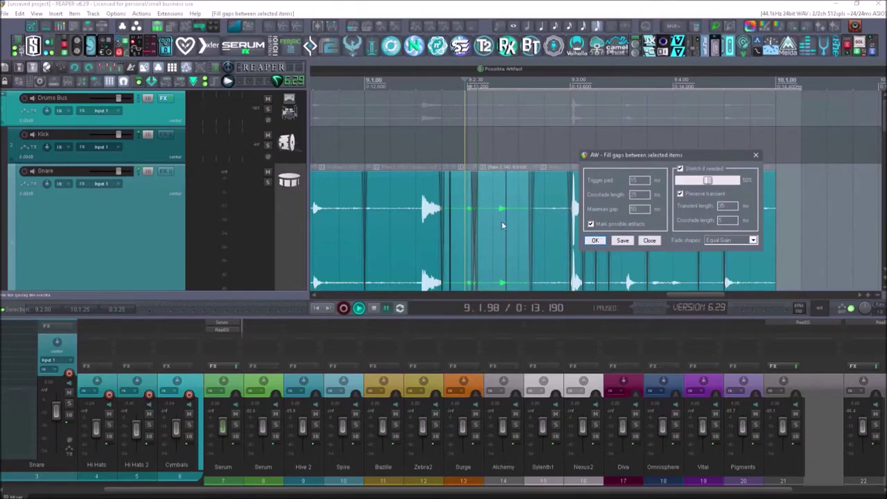
left_click(756, 155)
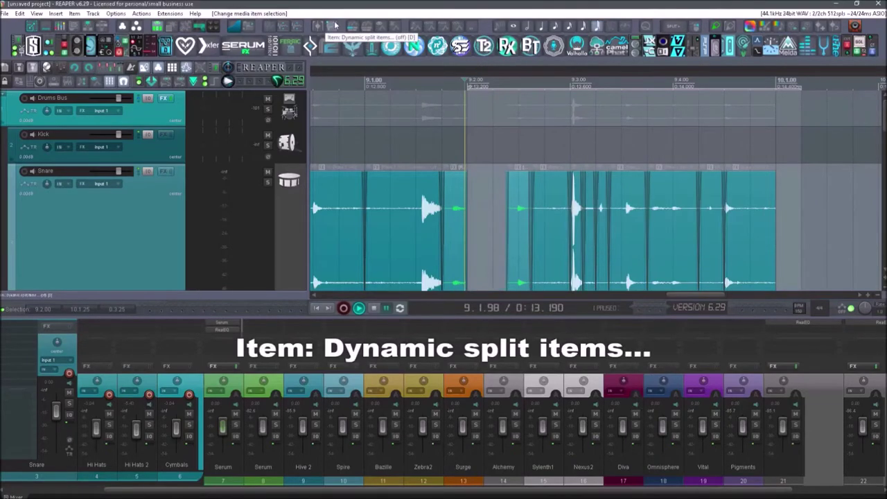
Open the Dynamic split items settings for the Snare item between 9.2.63 and 9.3.00 and close them without splitting
left_click(545, 201)
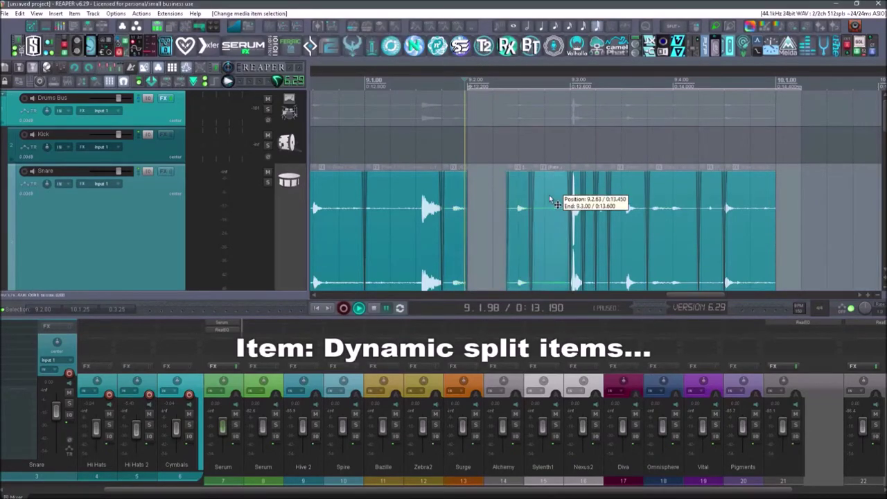
left_click(330, 28)
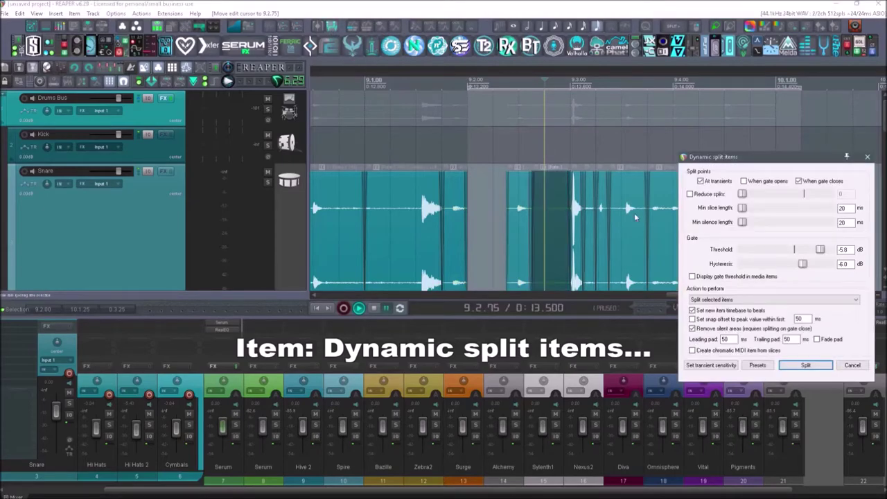
left_click(867, 157)
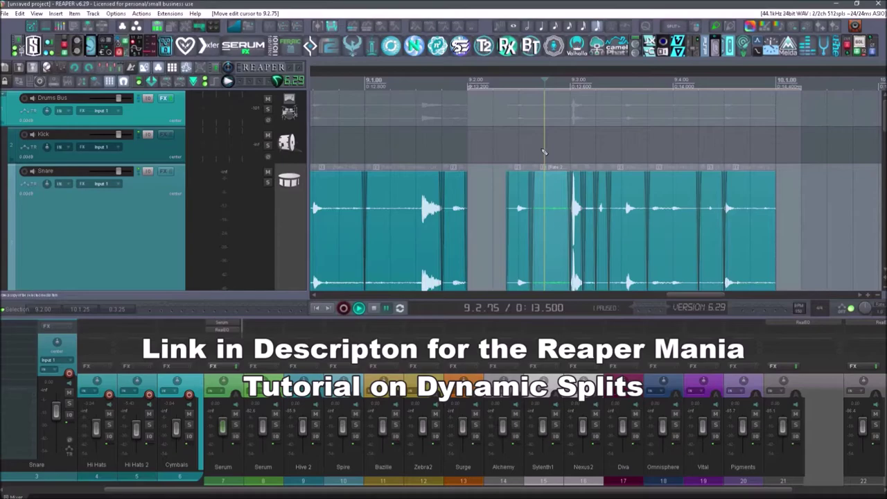
left_click(332, 28)
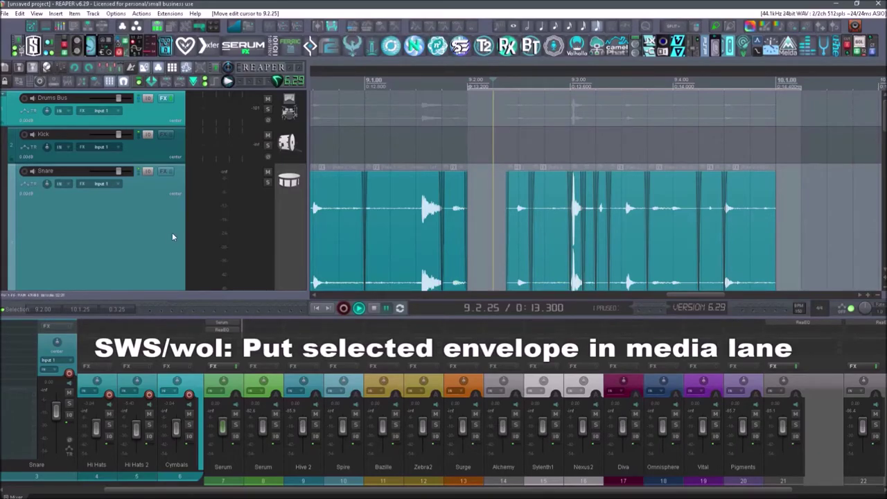
Show the Snare track's volume envelope and put it in the media lane
scroll(134, 168, "down", 2)
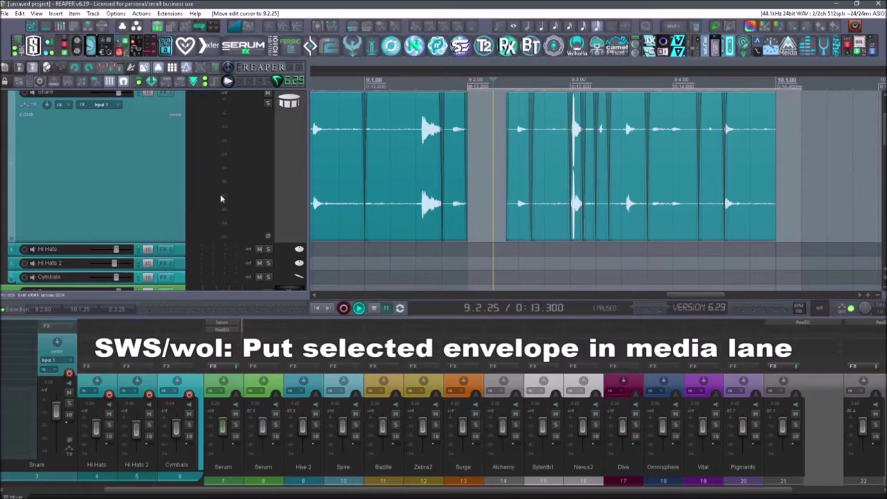
key("v")
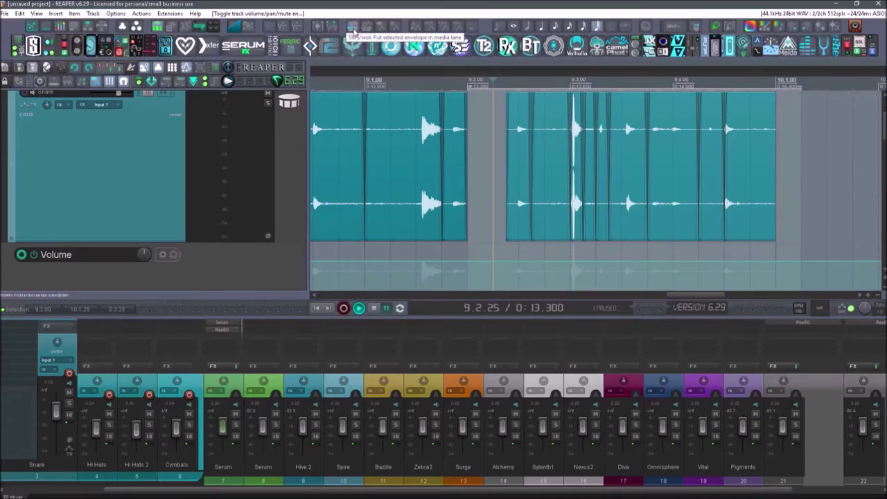
left_click(351, 29)
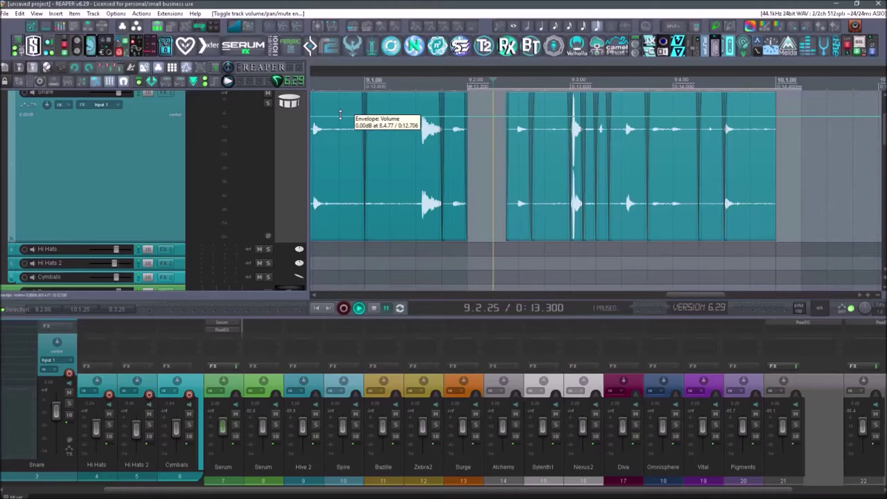
Put the Snare track's volume envelope in its own envelope lane and hide all track envelopes
left_click(369, 27)
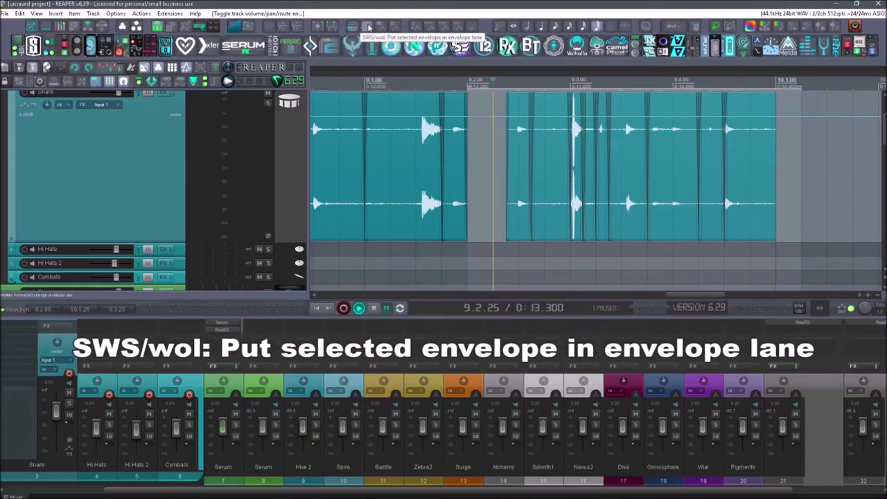
left_click(368, 26)
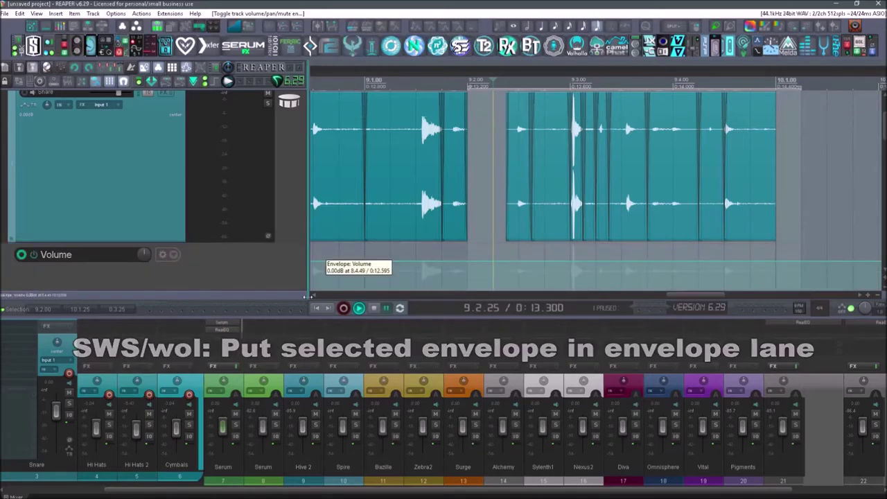
left_click(397, 26)
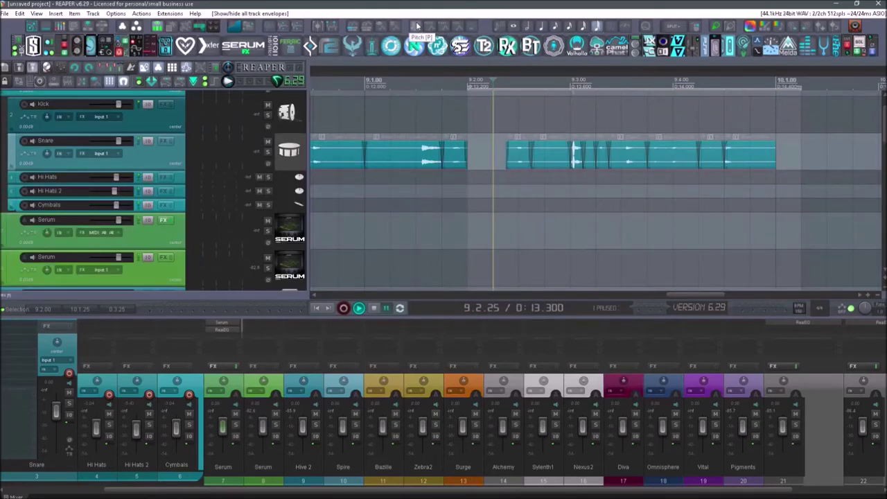
Show the take pitch envelope on the two Snare items meeting at 9.1.00 and edit the envelope on the earlier item
left_click(395, 158)
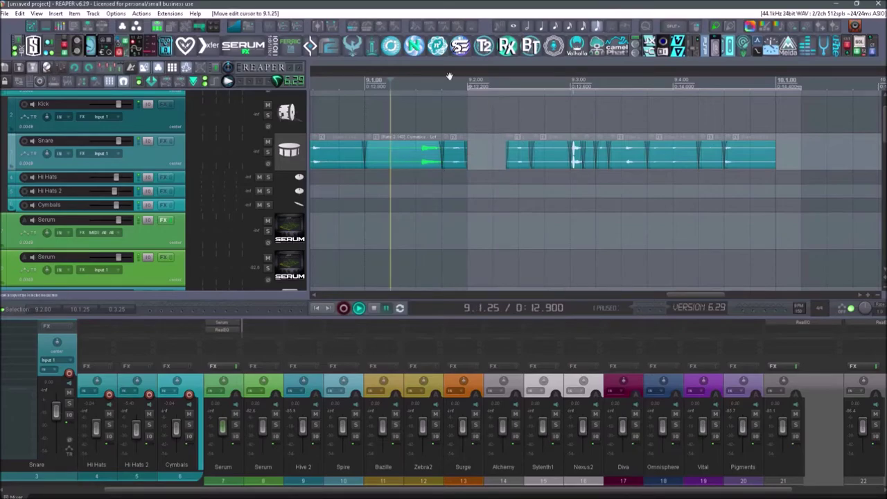
left_click(416, 28)
left_click(337, 153)
key("shift+p")
scroll(378, 183, "up", 3)
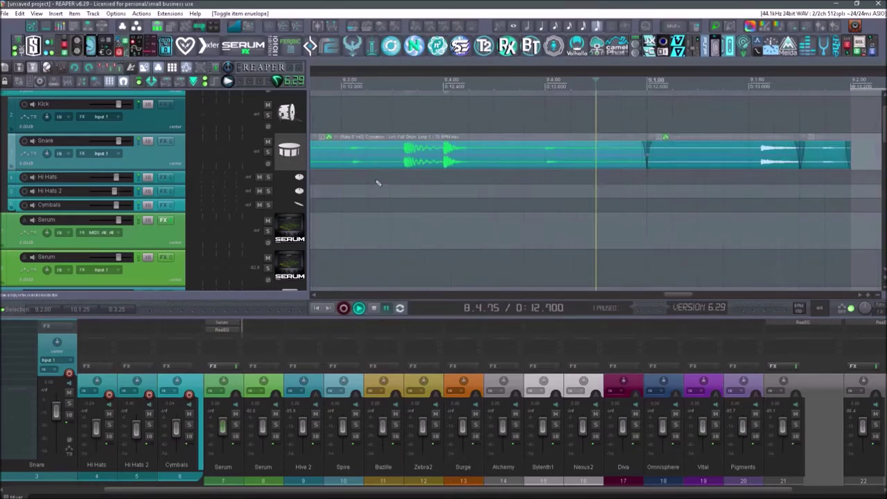
scroll(589, 170, "down", 1)
left_click(631, 154, "shift")
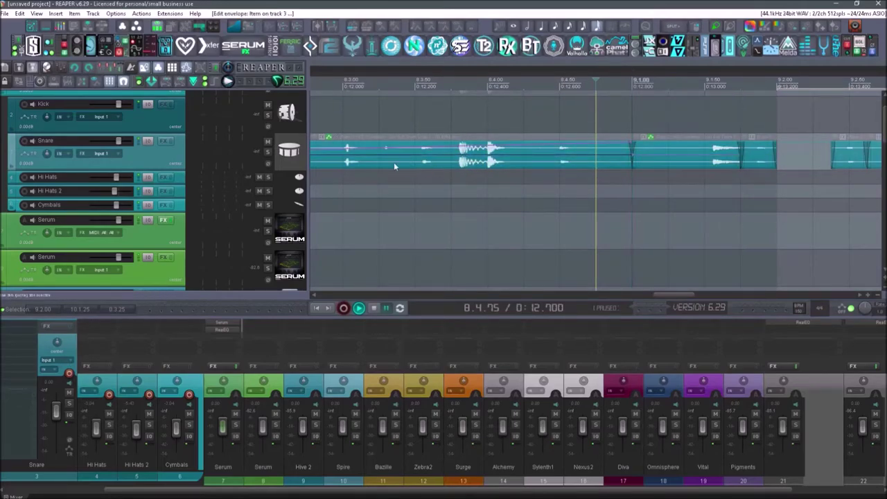
left_click(341, 158)
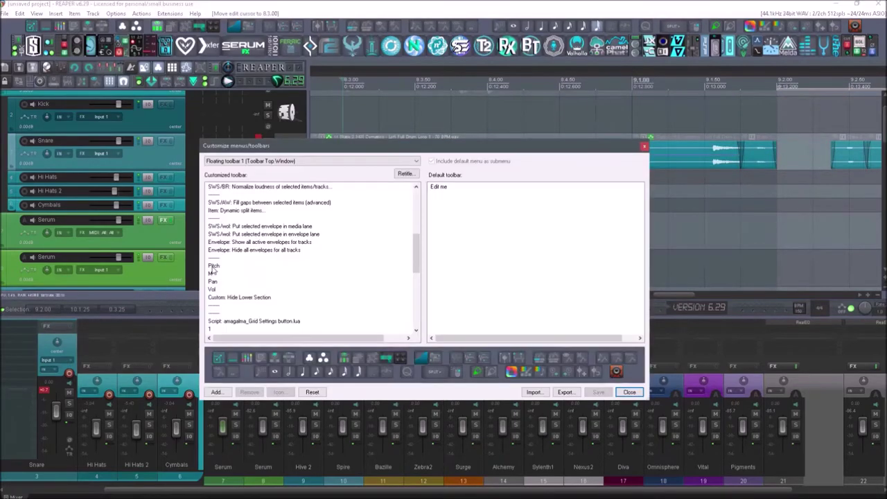
Examine the actions assigned to the Pitch, M, Pan and Vol entries of Floating toolbar 1
right_click(212, 267)
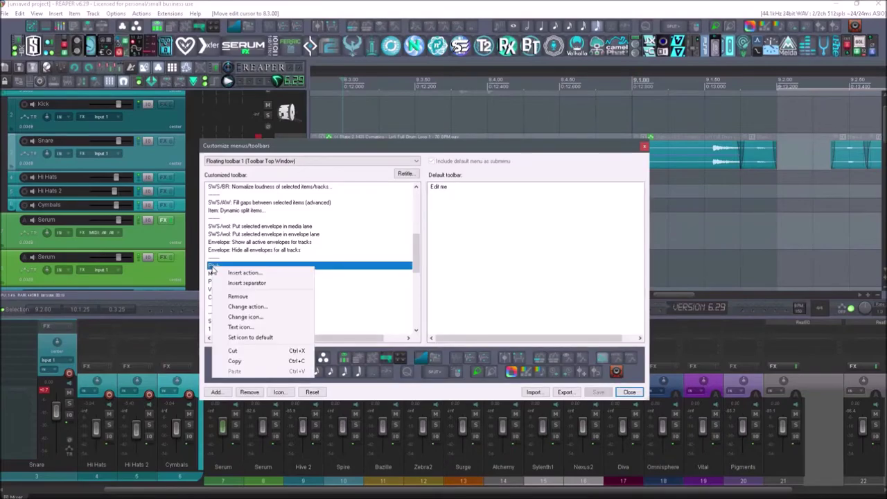
left_click(250, 310)
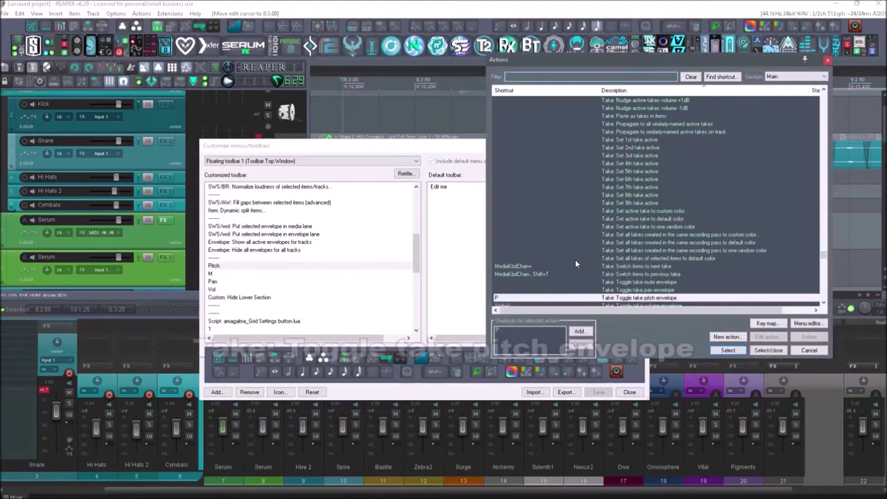
scroll(575, 260, "down", 3)
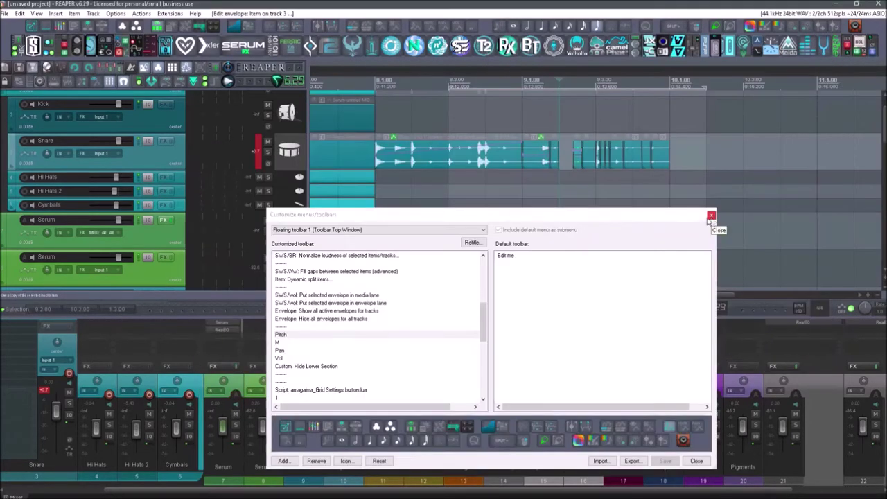
left_click(291, 342)
right_click(291, 342)
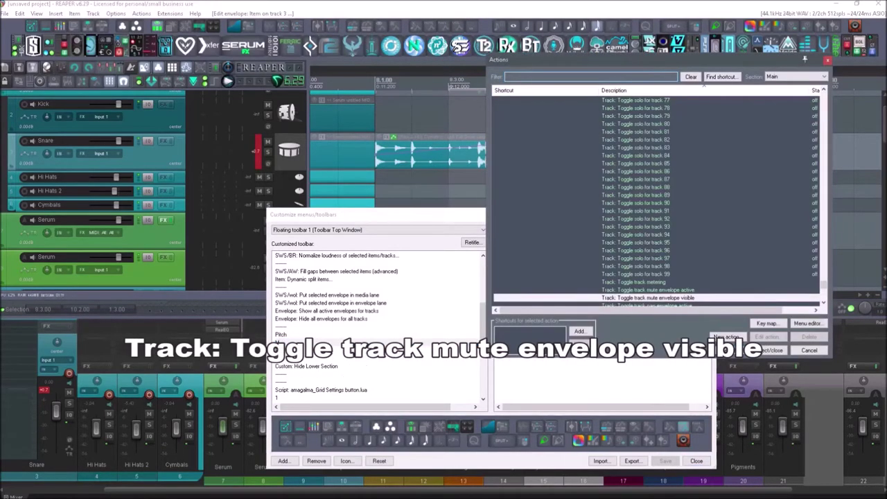
scroll(687, 274, "down", 2)
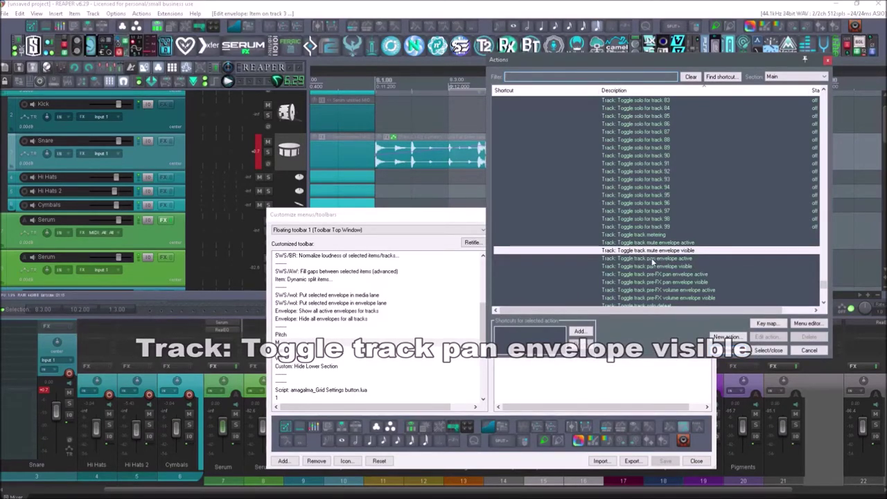
scroll(645, 257, "down", 3)
left_click(622, 251)
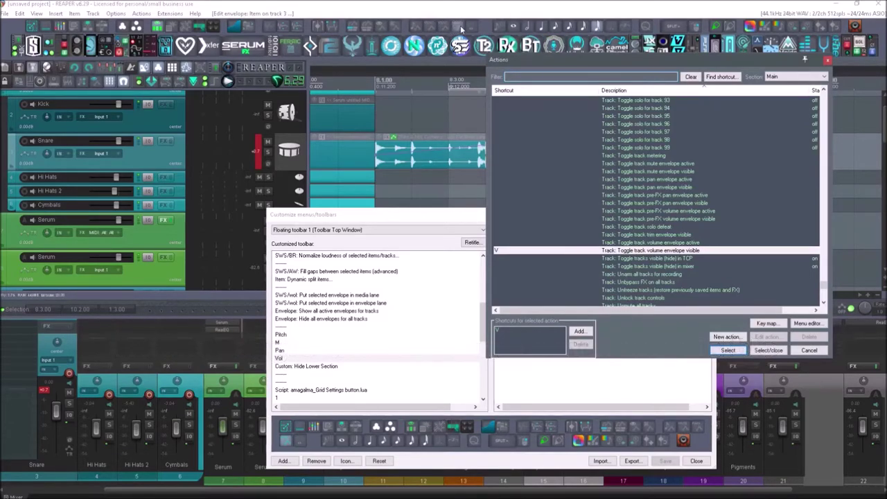
left_click(828, 61)
Inspect the Custom: Hide Lower Section toolbar entry, and run the action to hide and show the lower section
scroll(412, 362, "down", 2)
right_click(319, 318)
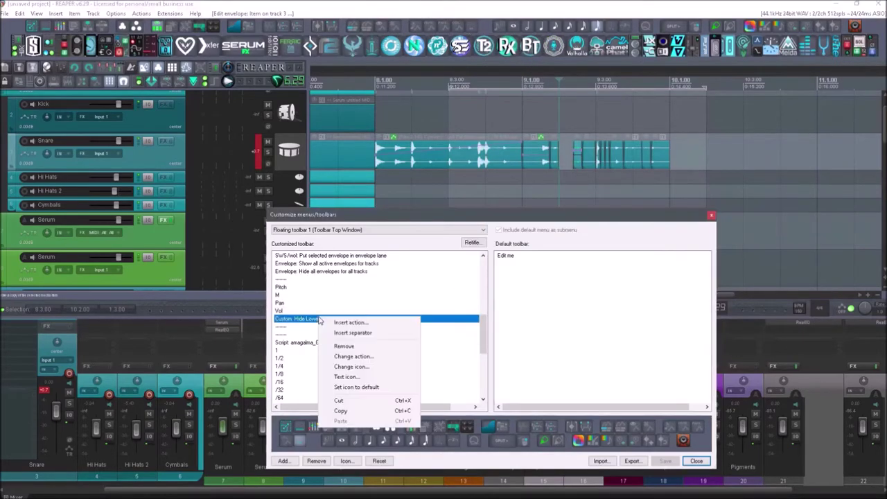
left_click(379, 366)
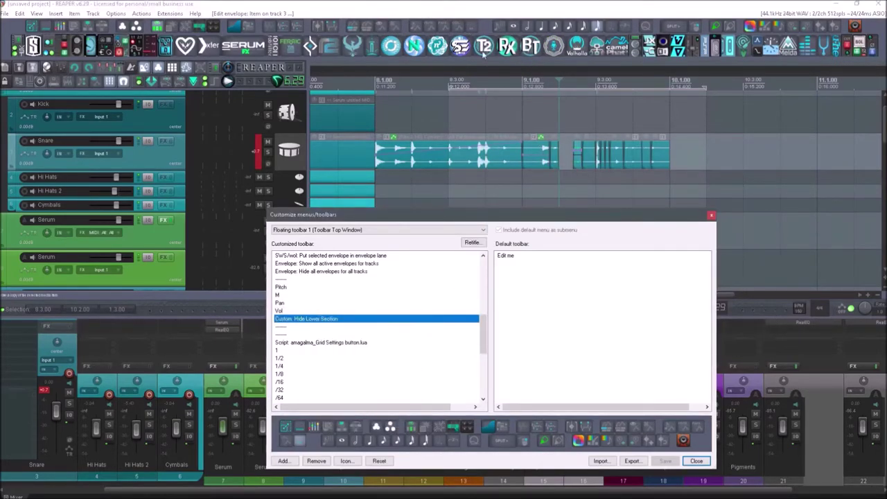
left_click(477, 32)
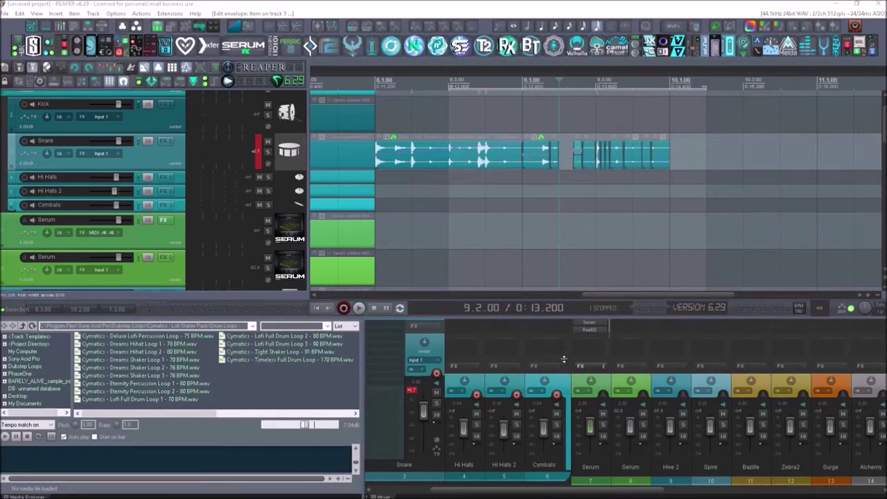
left_click(473, 26)
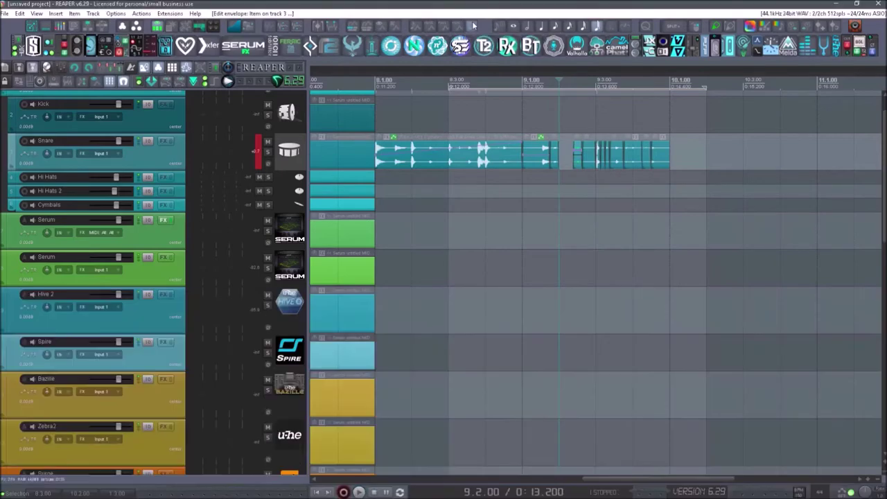
left_click(473, 25)
Check the visibility options and shortcuts of the Mixer and the Media Explorer
left_click(55, 13)
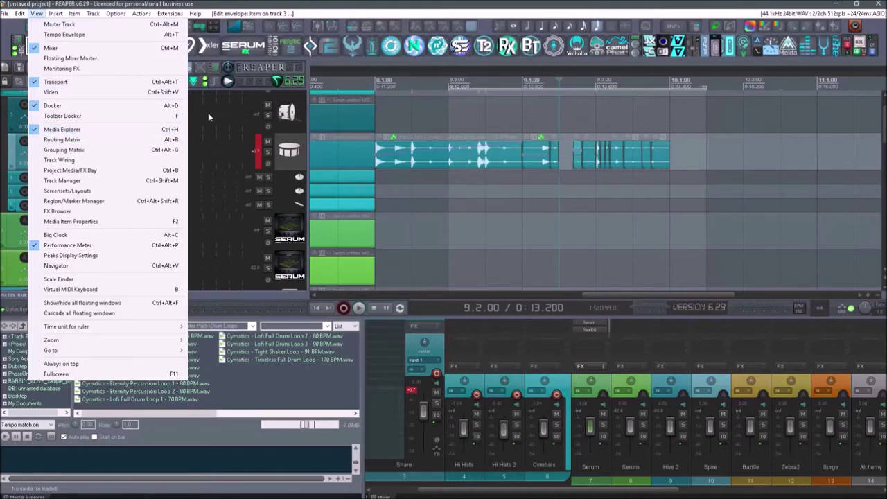
left_click(264, 9)
left_click(36, 13)
left_click(258, 7)
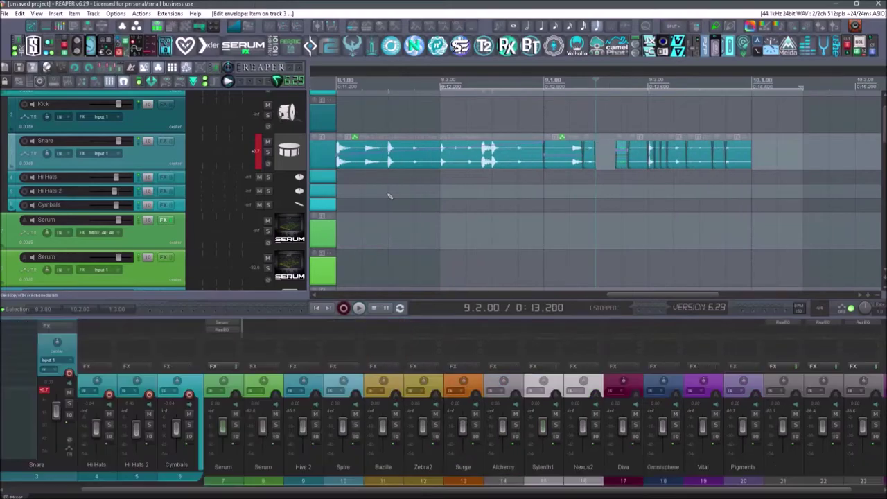
Show the Media Explorer, and hide and show it together with the mixer using the Hide Lower Section action
key("ctrl+h")
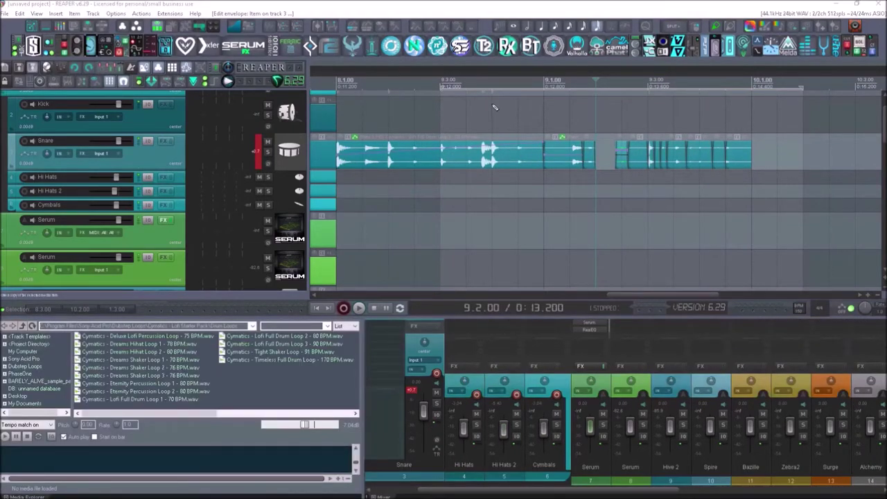
left_click(470, 26)
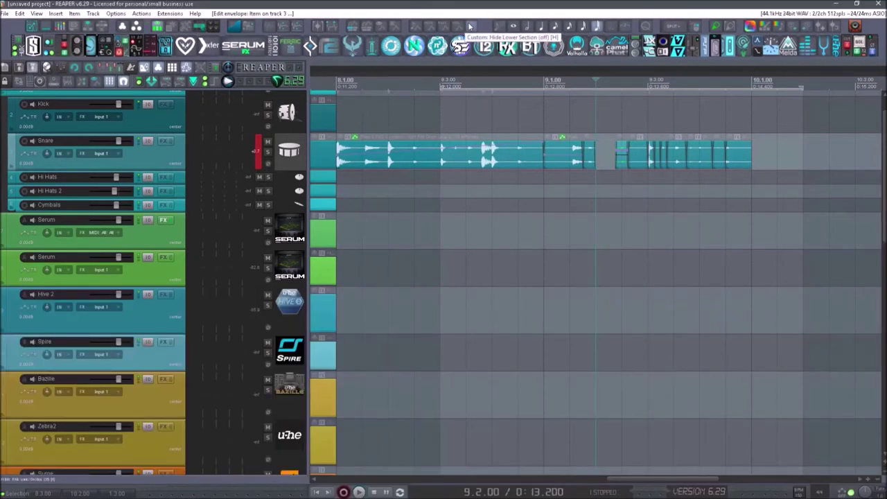
left_click(469, 25)
Examine the component actions of the Hide Lower Section custom action and close its editor without changes
left_click(169, 14)
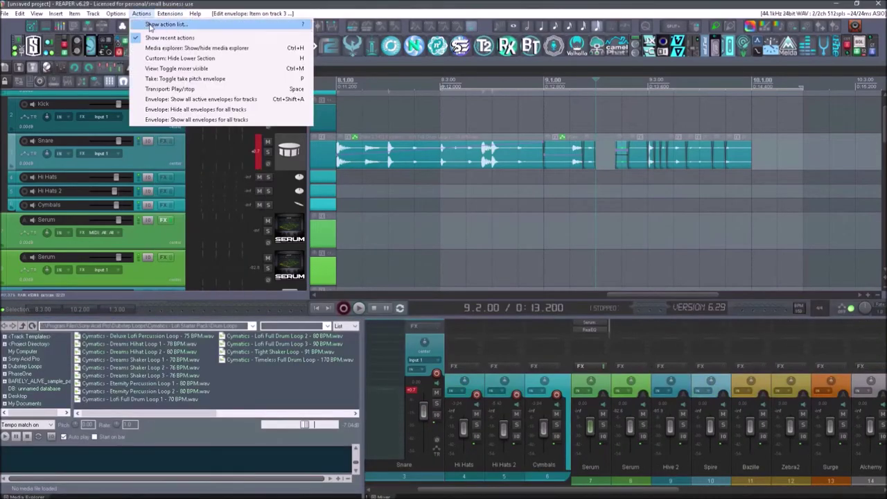
left_click(149, 25)
key("shift+slash")
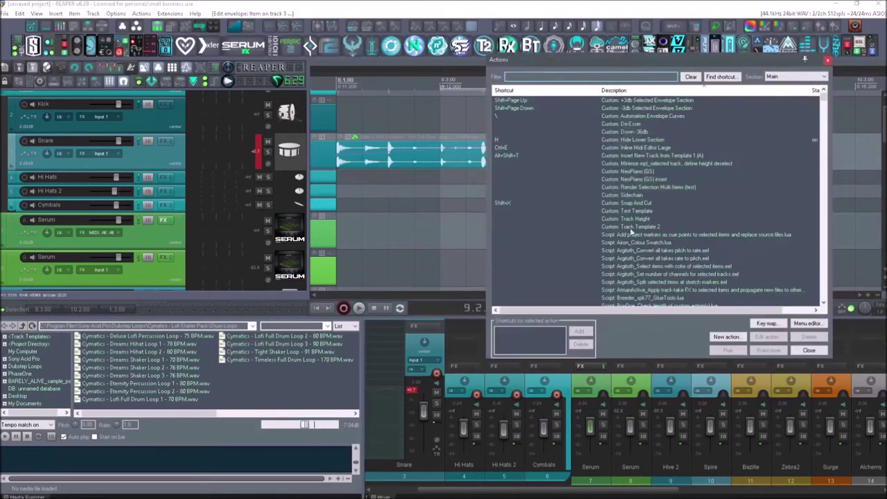
left_click(634, 139)
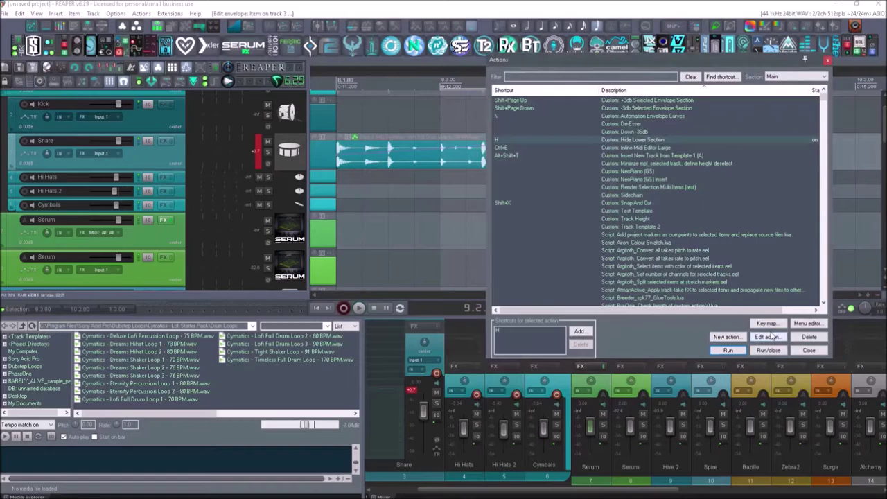
left_click(362, 248)
left_click(767, 337)
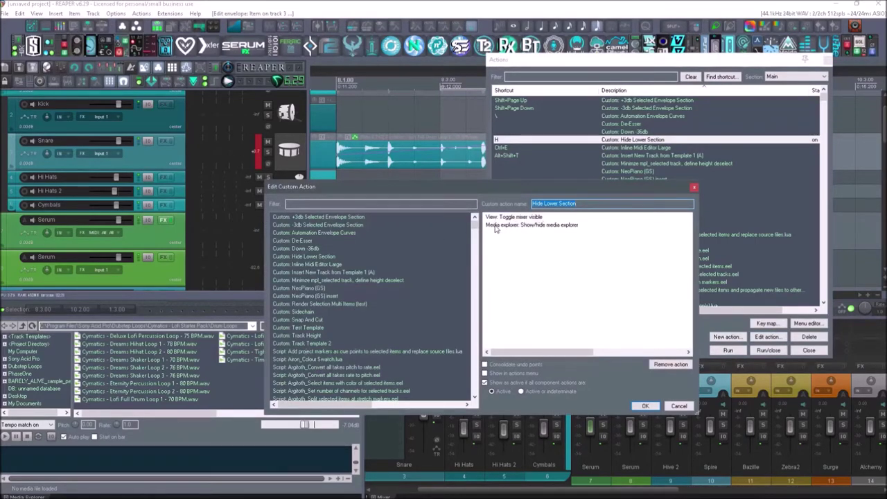
left_click(694, 188)
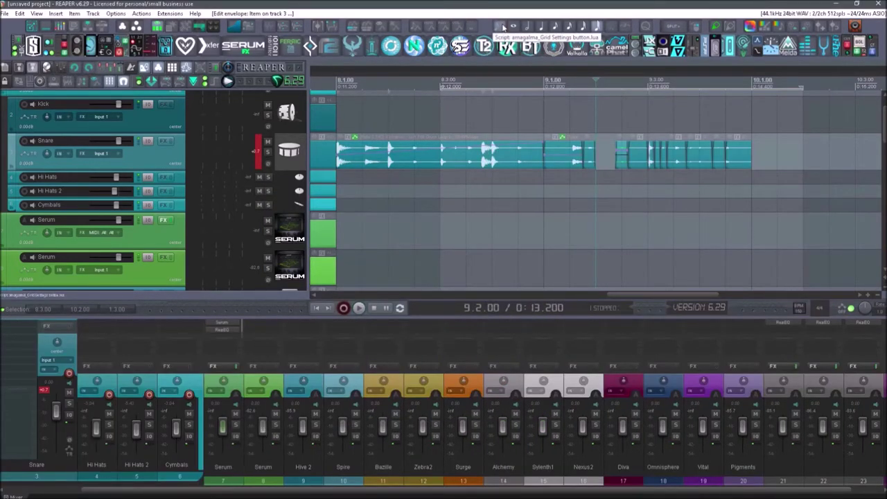
Examine the grid divisions offered by the amagalma Grid Settings script and the action behind the toolbar's "1" grid entry
left_click(502, 27)
mouse_move(520, 122)
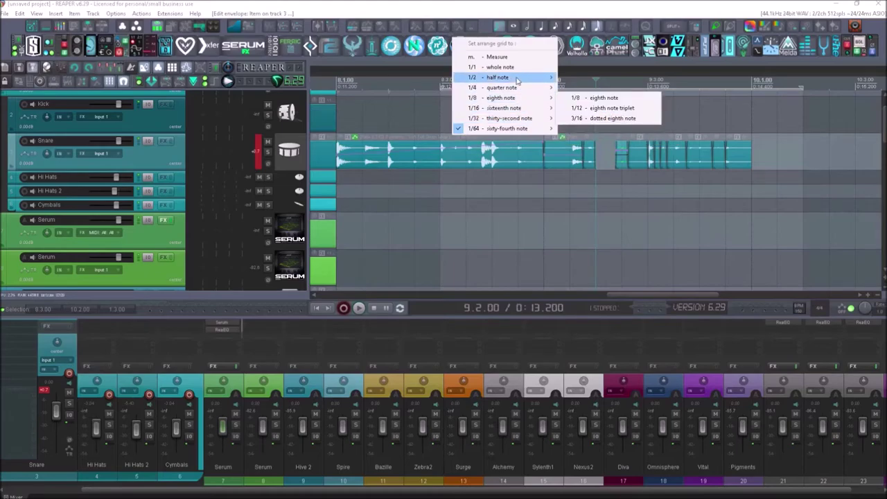
left_click(514, 28)
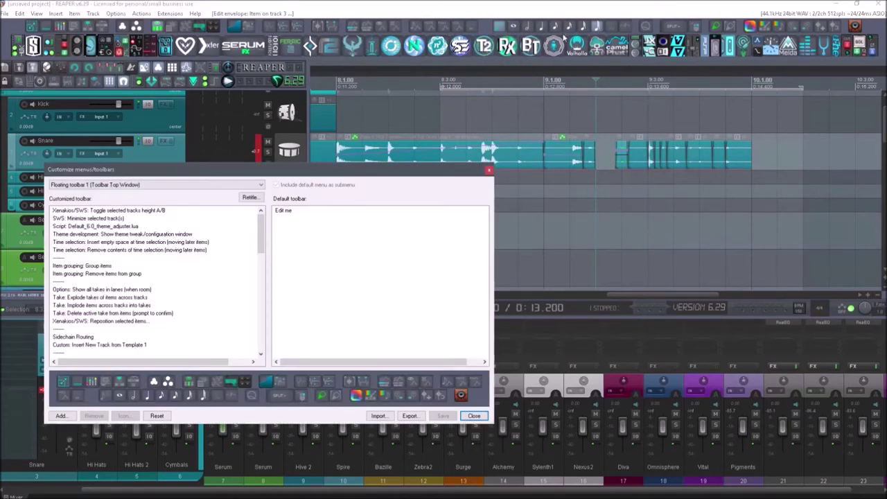
scroll(223, 289, "down", 10)
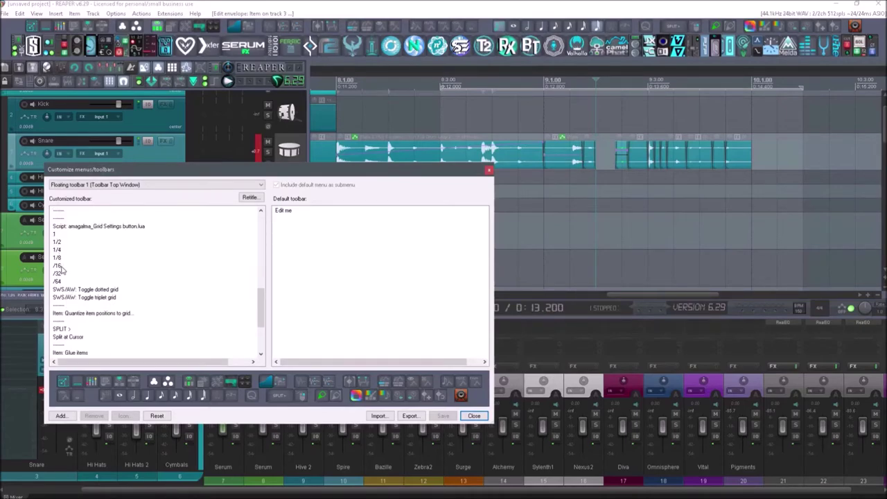
right_click(60, 236)
left_click(91, 276)
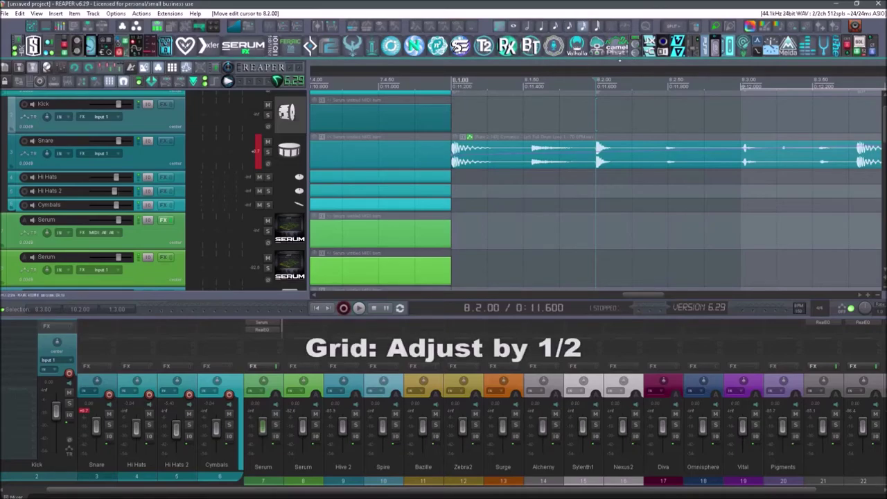
Step the arrange grid finer and coarser with the Grid: Adjust by 1/2 and Grid: Adjust by 2 actions
key("[")
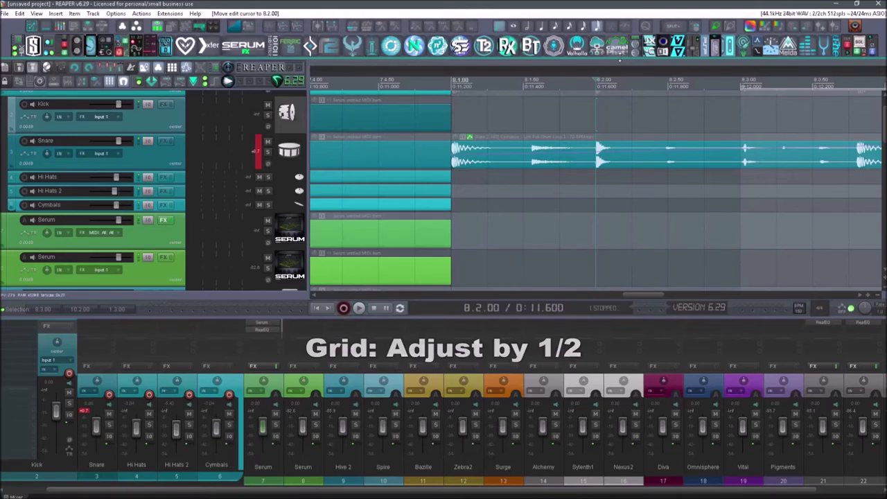
key("bracketright")
key("bracketright")
key("bracketright")
key("bracketright")
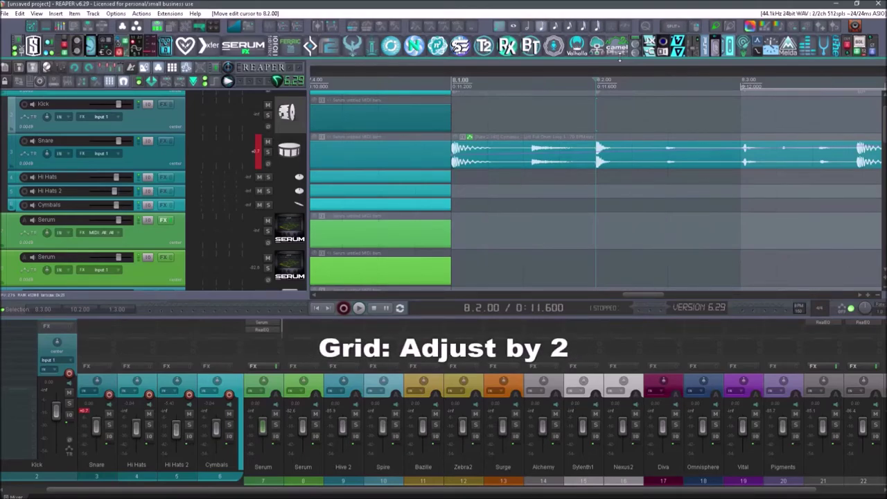
key("bracketleft")
key("bracketleft")
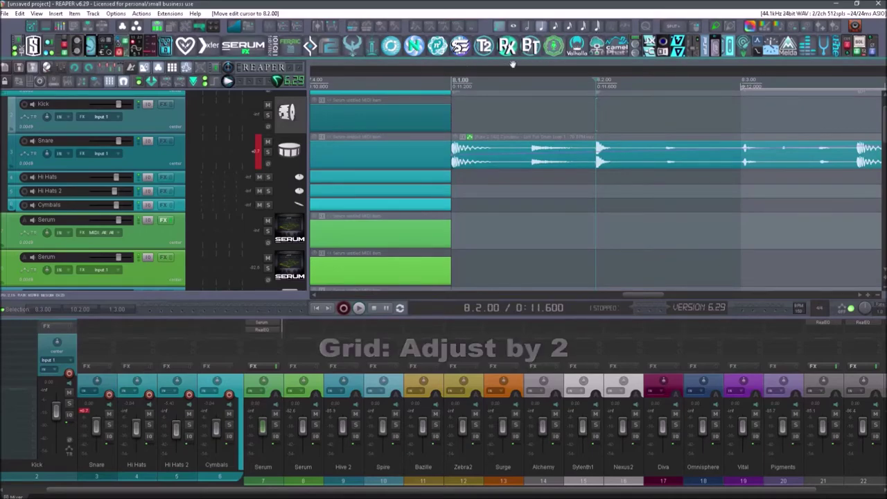
Select the Snare item between 8.1.00 and 9.1.00 and alternately halve and double the grid spacing, ending on a coarser grid
scroll(596, 160, "down", 2)
left_click(602, 164)
key("bracketleft")
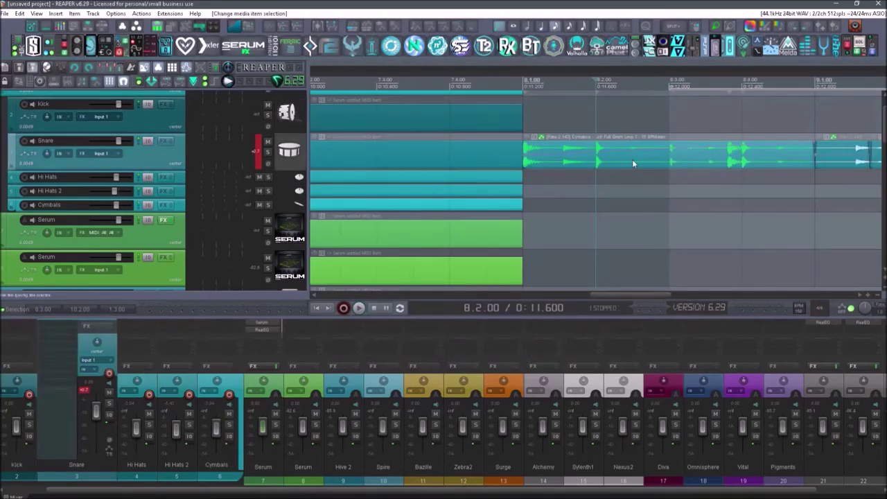
key("bracketright")
key("bracketleft")
key("bracketright")
key("bracketright")
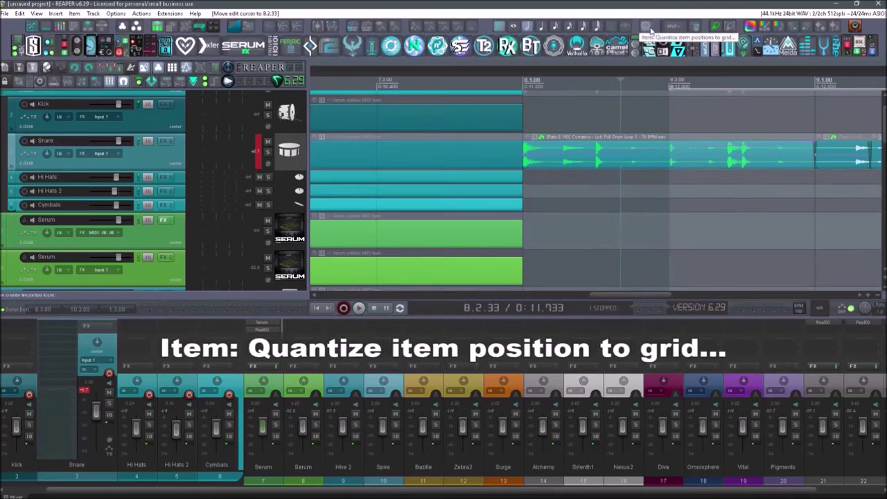
Move a small slice of the split Snare loop from between 9.2.00 and 9.3.00 toward 9.3.00, off its original spot
scroll(640, 158, "down", 2)
left_click(638, 158)
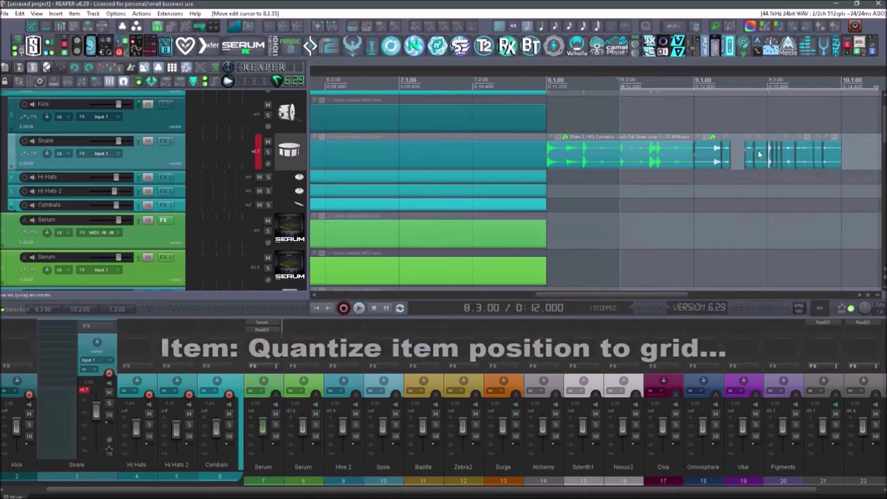
left_click(756, 172)
scroll(756, 172, "up", 1)
scroll(756, 172, "up", 4)
left_click_drag(611, 160, 698, 156)
left_click(696, 158)
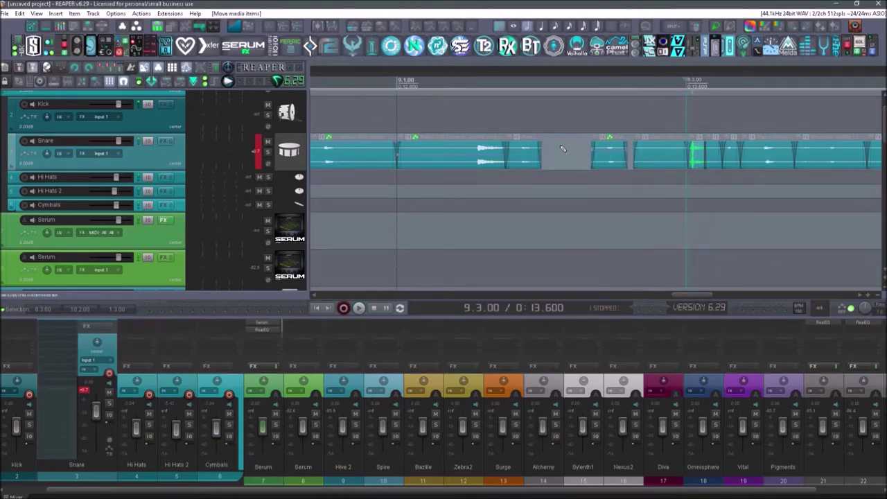
Select the displaced Snare slices just before 9.3.00, refine the arrange grid and quantize the item positions to 1/16 notes
left_click_drag(551, 149, 693, 168)
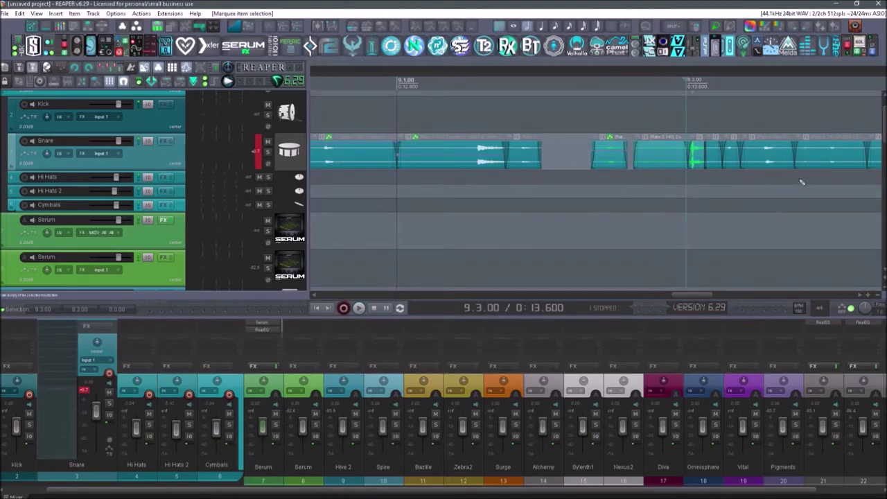
left_click(569, 26)
left_click(646, 25)
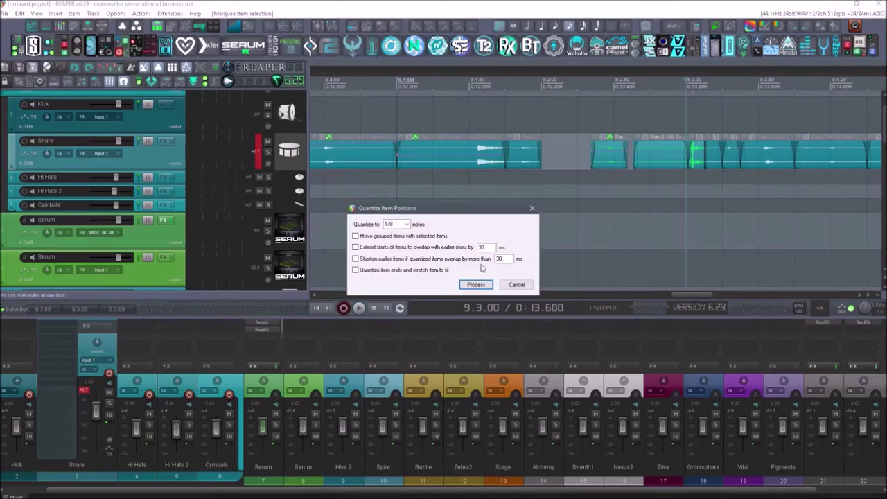
left_click(407, 226)
left_click(402, 268)
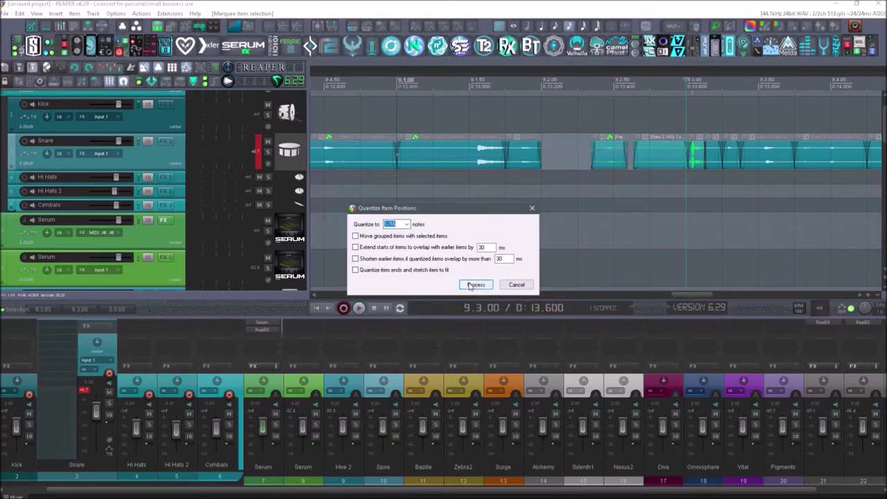
left_click(475, 285)
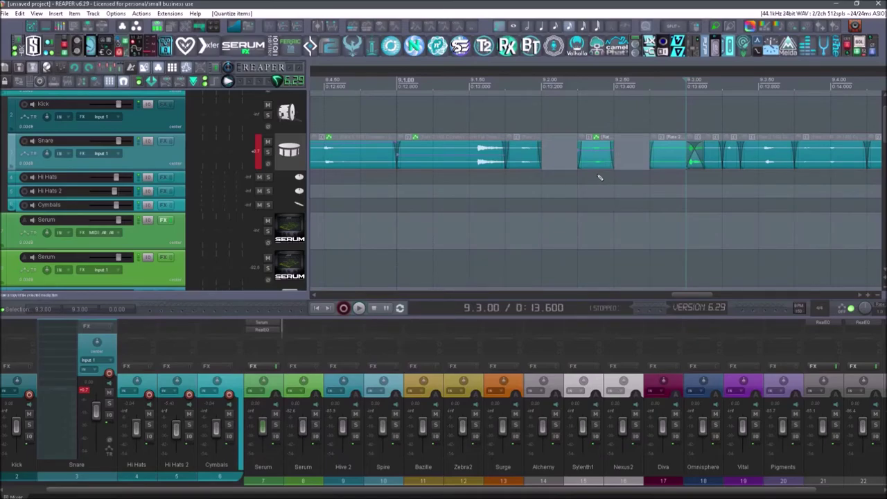
Enable the Split at Cursor mode and cut the Snare items around 9.1.00 at several grid points, including 9.1.50
left_click(671, 27)
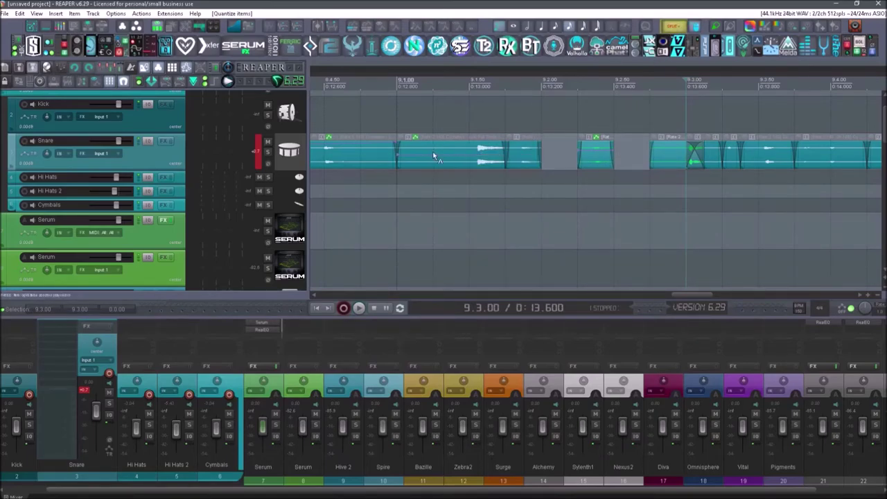
left_click(434, 154)
left_click(466, 154)
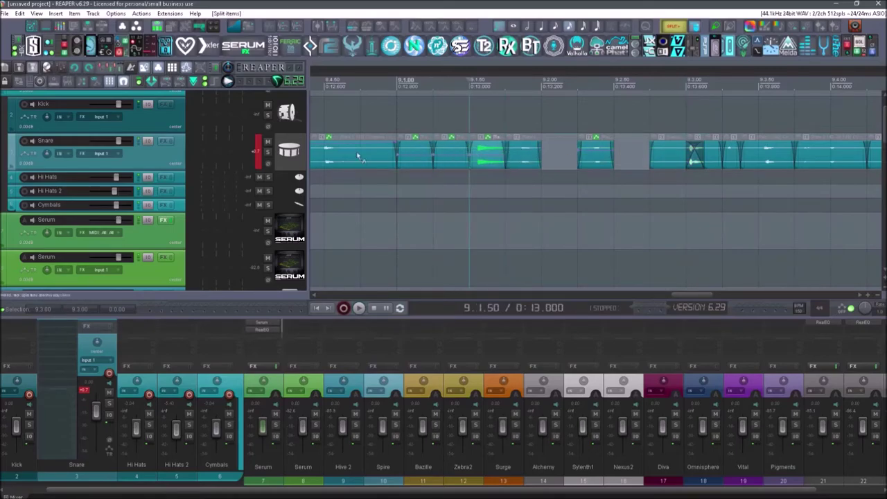
left_click(363, 159)
left_click(382, 166)
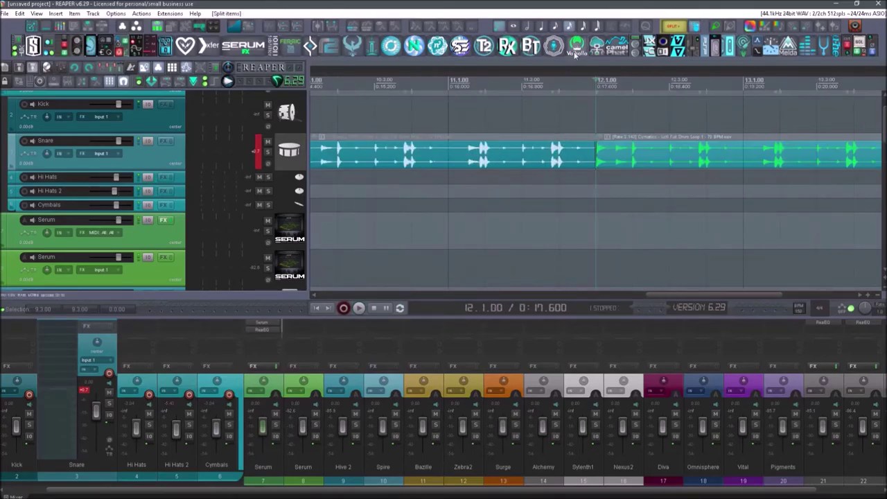
Split the Snare loop between 11.1.00 and 12.1.00 into several short slices at successive grid points
left_click(501, 155)
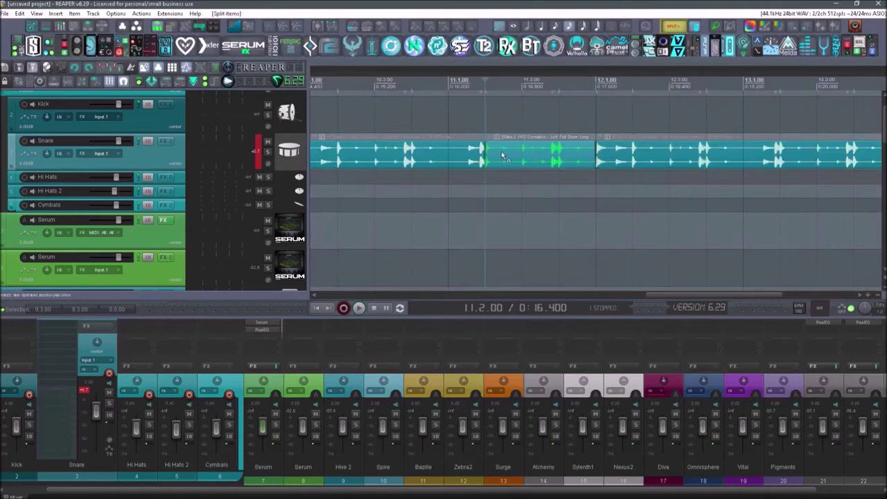
left_click(515, 158)
left_click(441, 156)
left_click(549, 158)
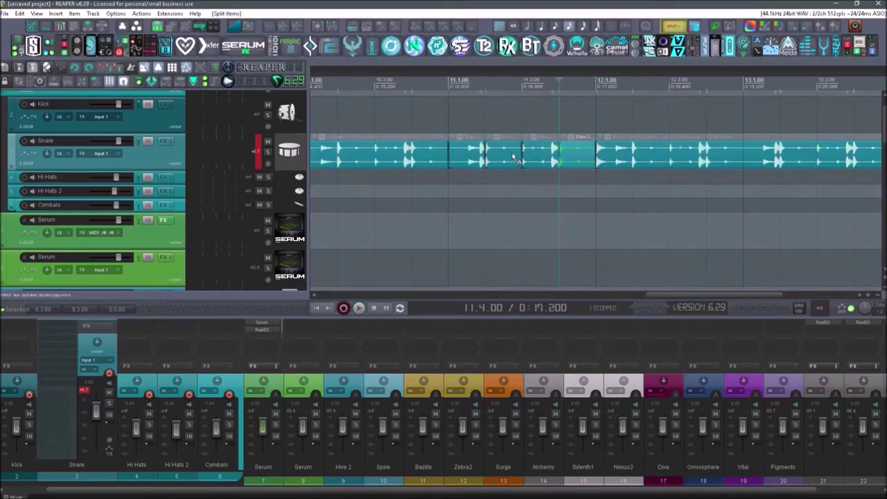
scroll(517, 159, "up", 3)
left_click(487, 156)
left_click(560, 158)
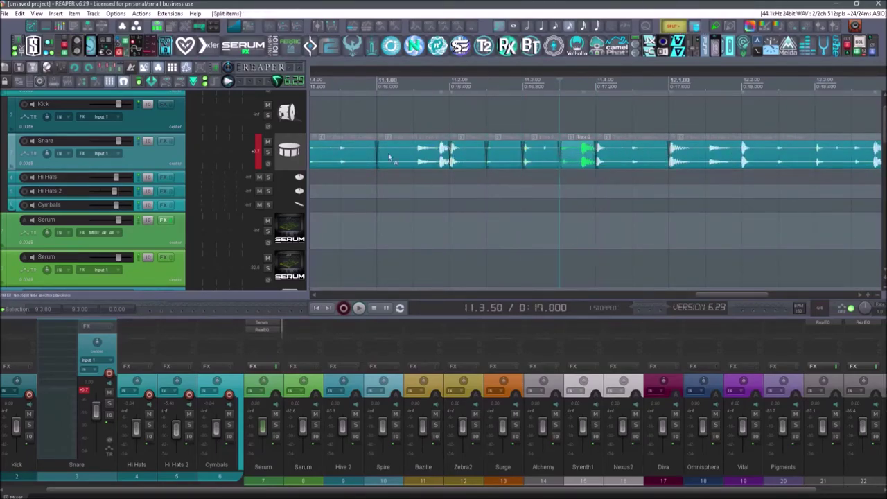
Examine the split actions around Item: Split items at edit or play cursor in the action list, and close it without changes
scroll(489, 173, "down", 3)
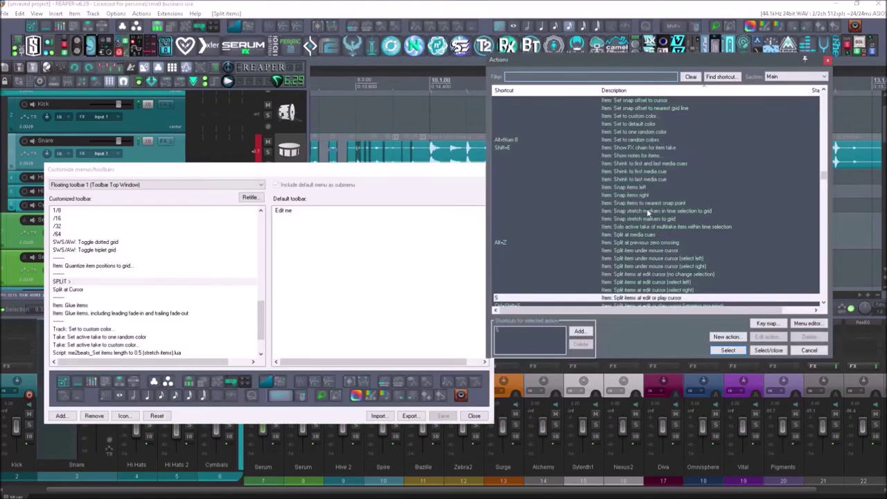
scroll(648, 213, "down", 4)
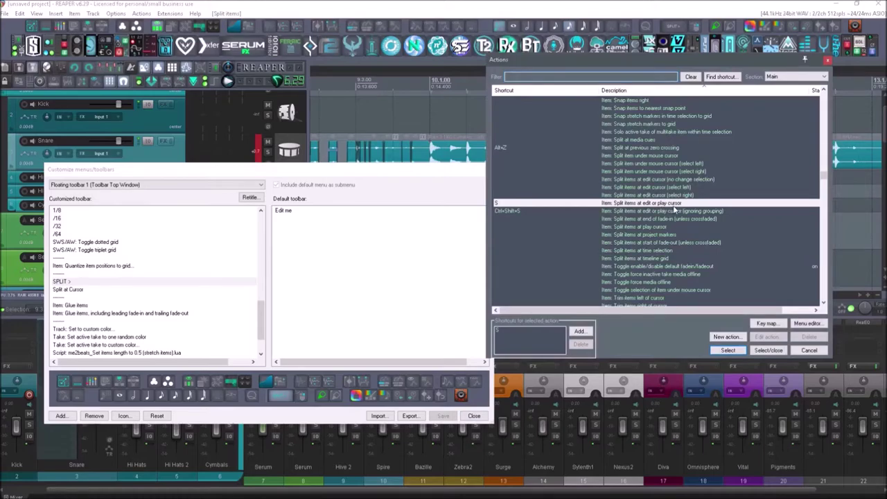
left_click(827, 63)
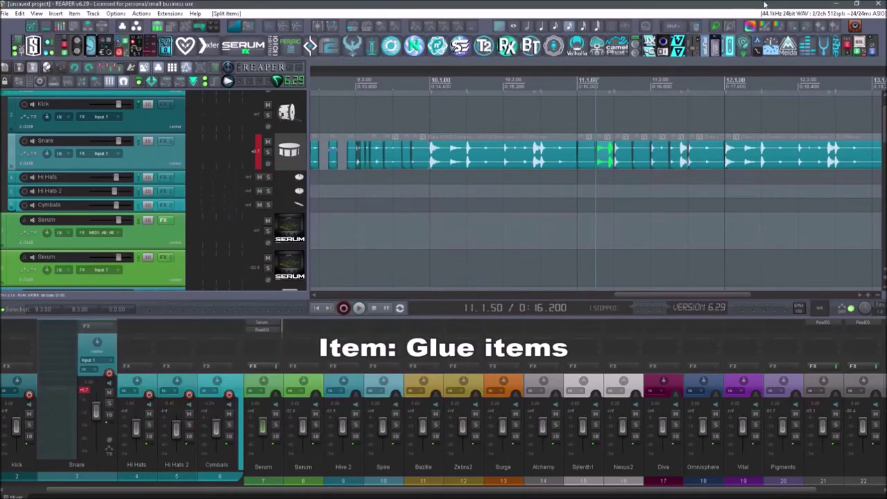
Select the Snare items from 8.1.00 to 11.3.00 and glue them into one item
left_click(731, 26)
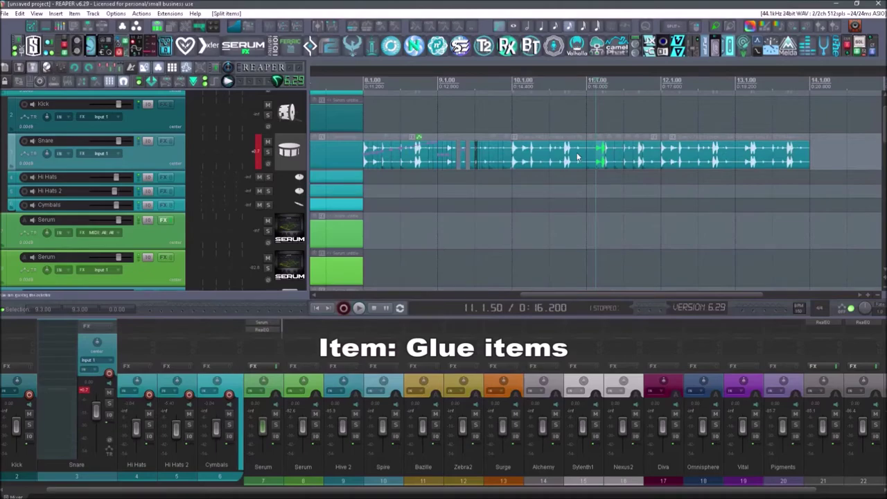
left_click_drag(360, 159, 623, 155)
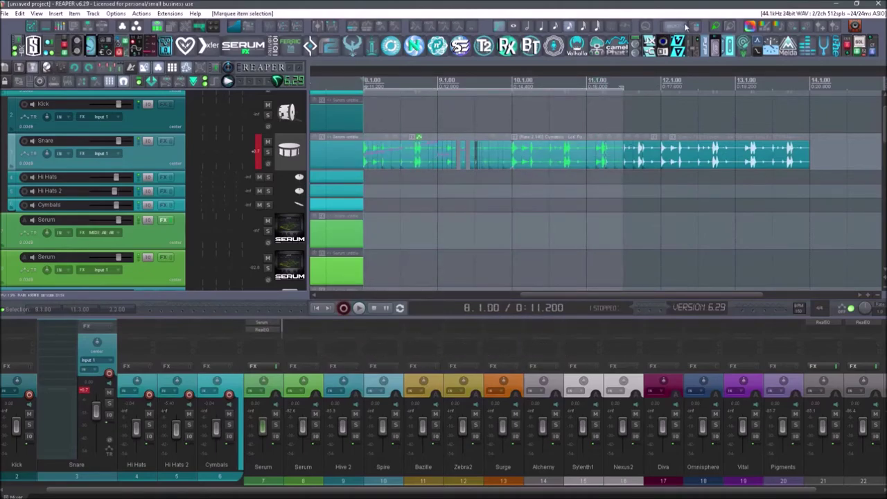
left_click(722, 28)
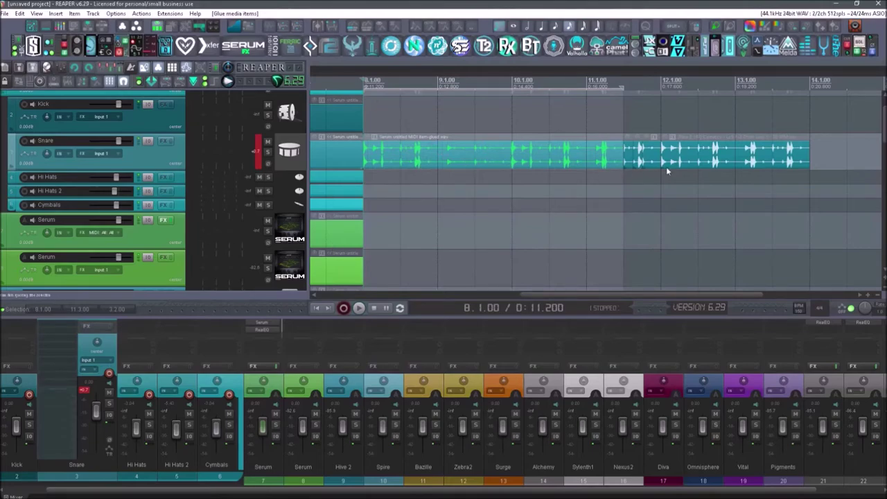
Add a fade-in to the short Snare slice starting at 11.3.00 and give it a steep curved shape
left_click(666, 170)
scroll(666, 169, "up", 3)
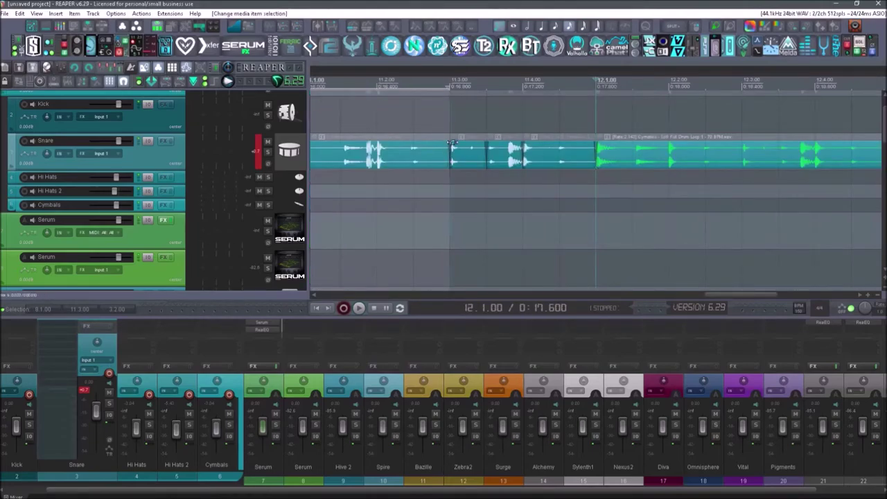
left_click_drag(452, 143, 477, 145)
right_click(468, 148)
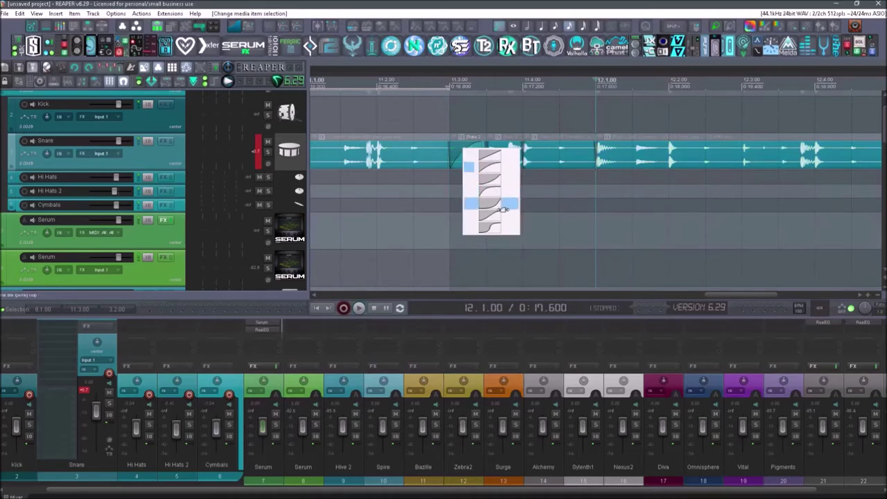
left_click(493, 208)
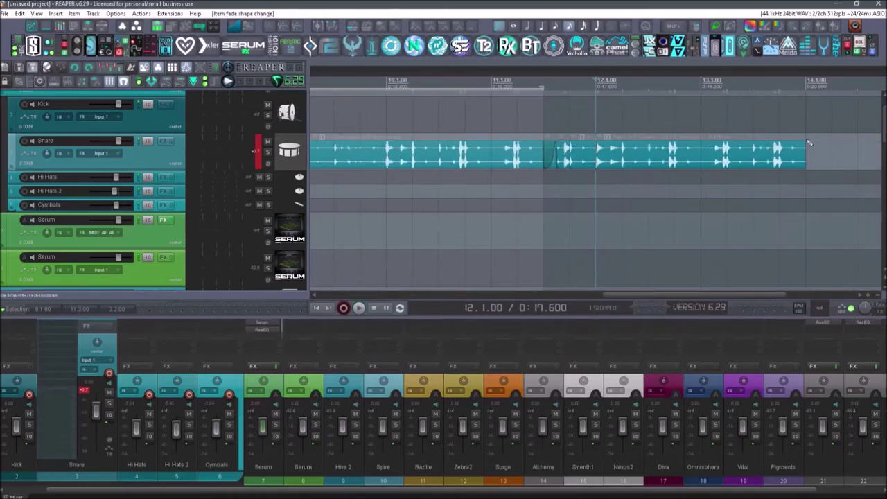
Add a long linear fade-out to the last Snare item, and glue the items from 11.3.00 to 14.3.00 including leading fade-in and trailing fade-out
left_click_drag(807, 142, 644, 149)
right_click(708, 147)
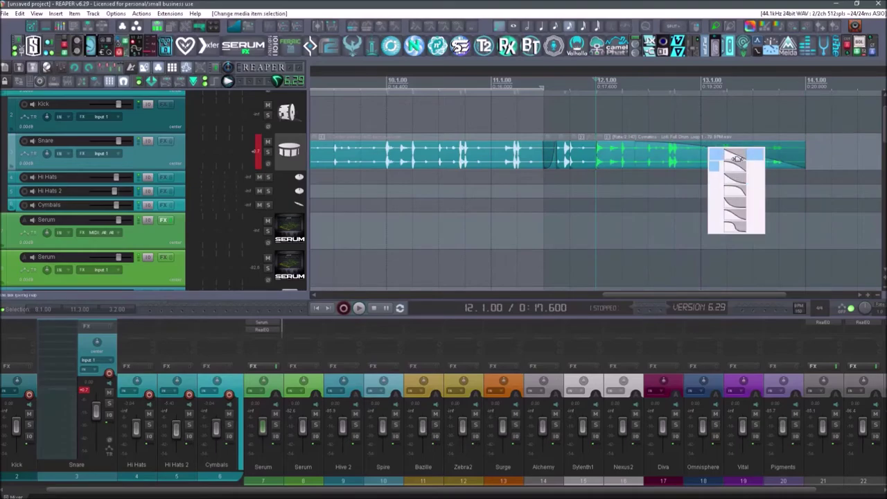
left_click(736, 158)
left_click_drag(861, 150, 545, 172)
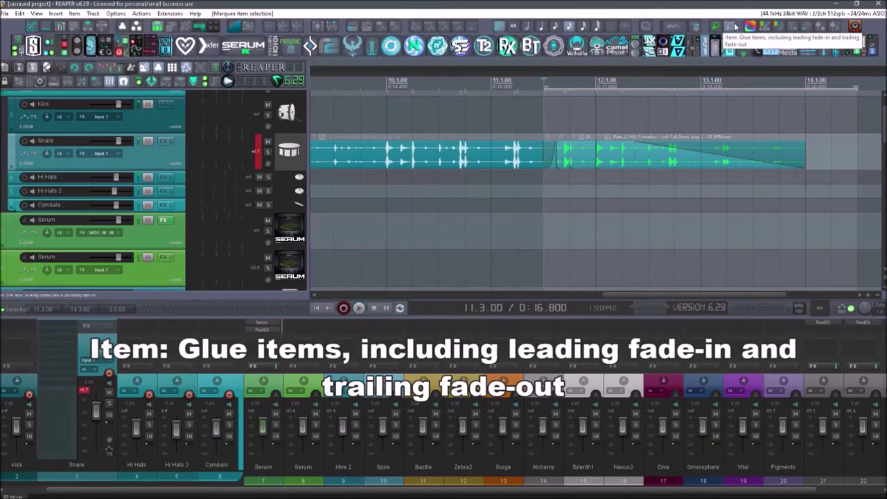
left_click(736, 26)
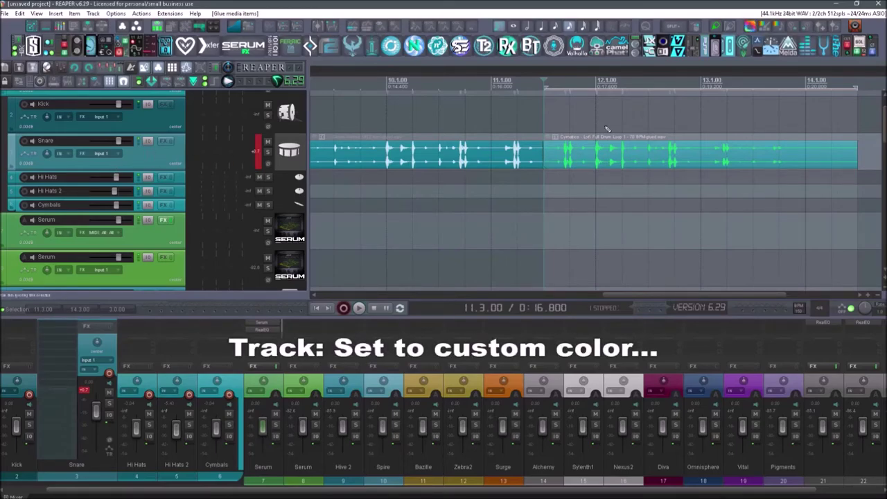
Set the Snare track's custom color to red (191, 0, 0) and undo the change
left_click(745, 43)
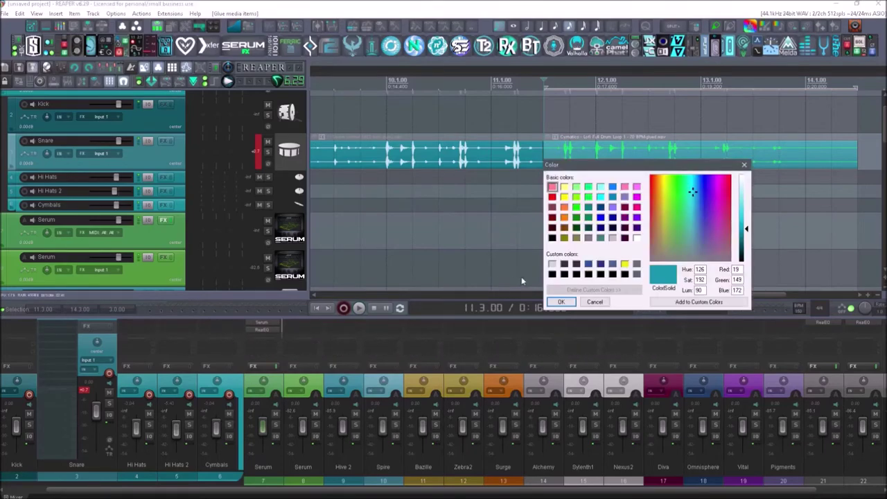
left_click_drag(664, 213, 654, 221)
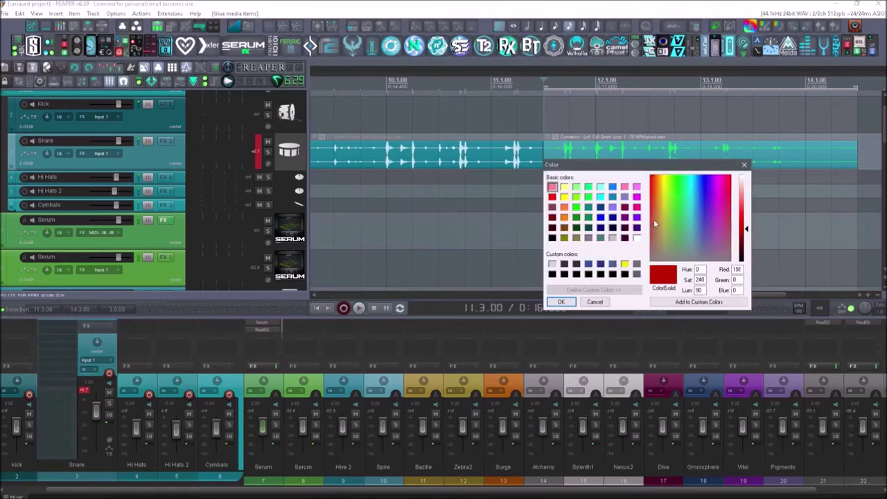
left_click(562, 302)
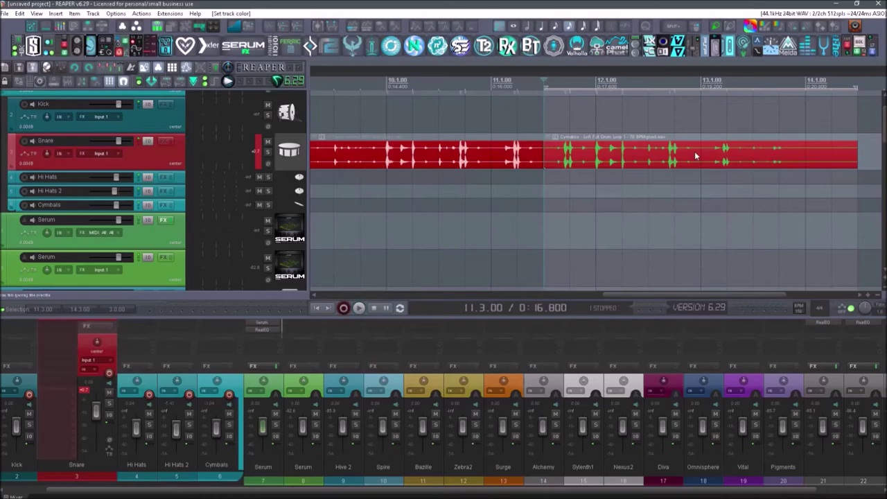
key("ctrl+z")
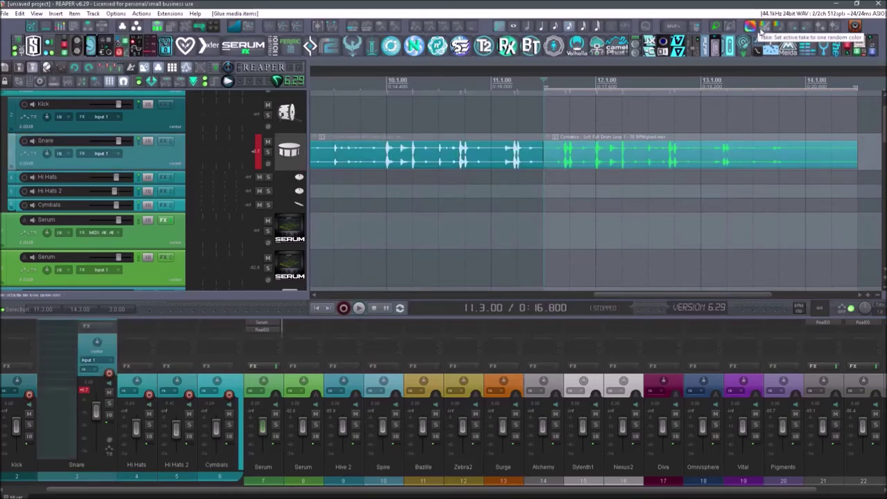
key("ctrl+z")
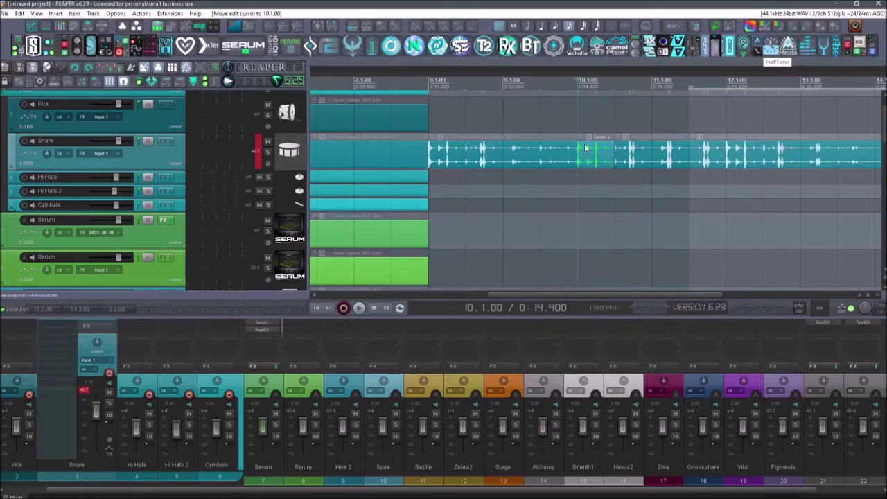
Give the active take of the Snare item between 10.1.00 and 10.3.00 one random color, repeating the action several times
left_click(598, 154)
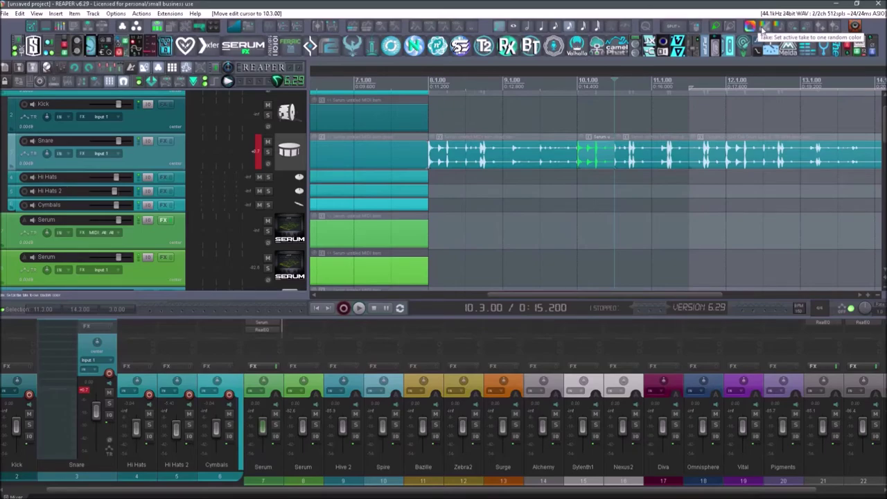
left_click(763, 31)
left_click(763, 30)
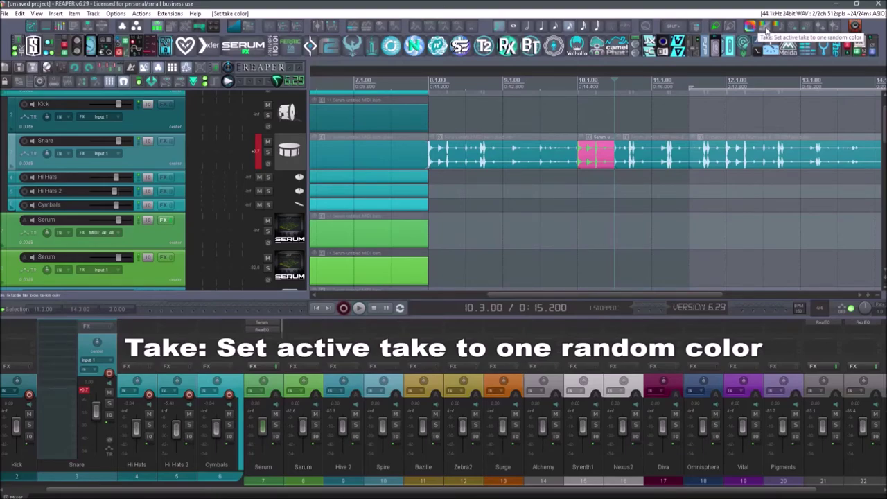
left_click(766, 30)
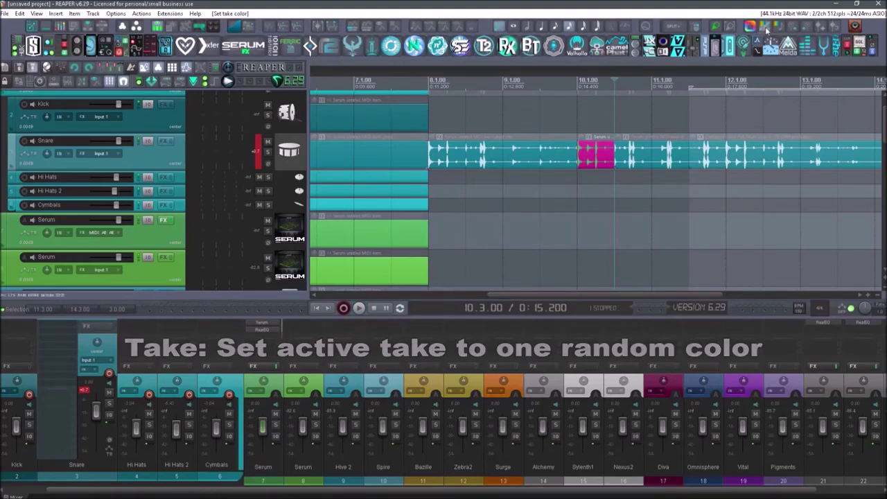
left_click(766, 30)
left_click(766, 30)
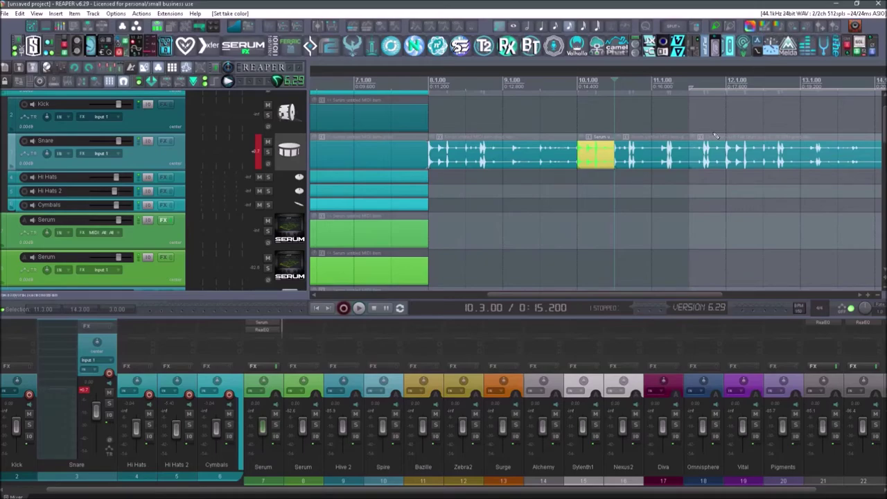
Reselect the Snare item between 10.1.00 and 10.3.00 and set its active take to a custom pale green color
left_click(696, 165)
left_click(602, 160)
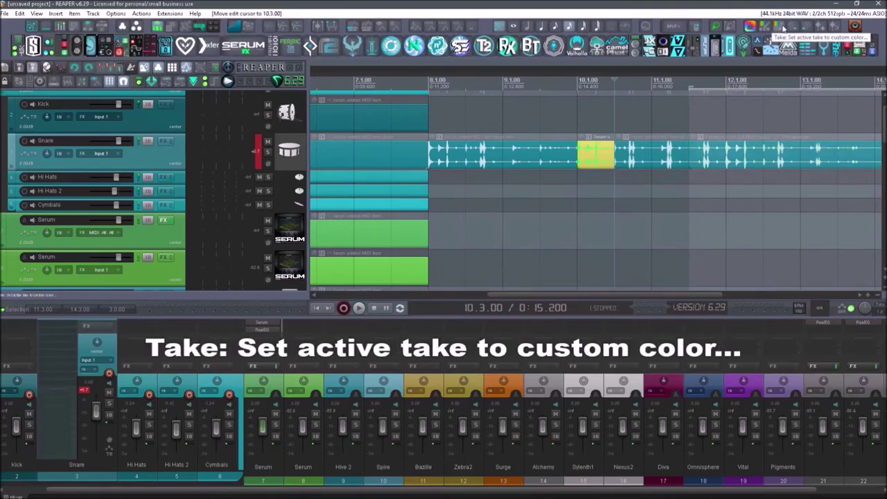
left_click(782, 28)
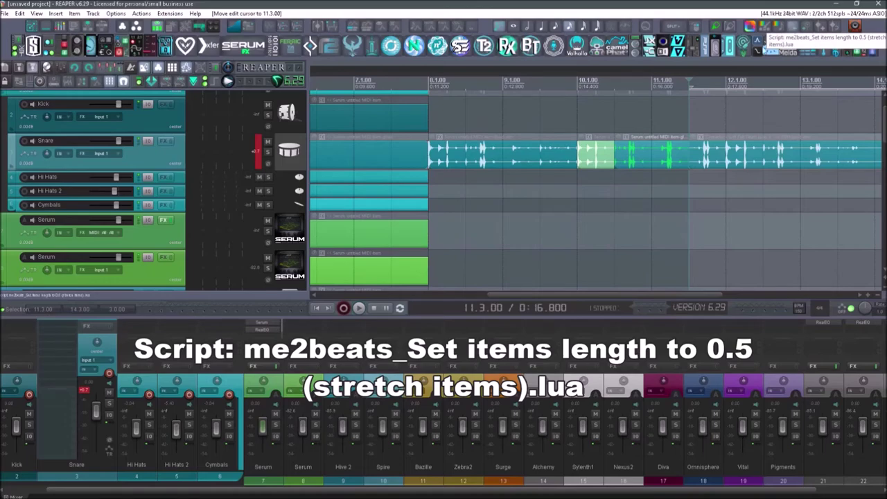
Try the Set items length to 0.5 (stretch items) script on the Snare item starting at 10.1.00, and undo it
left_click(585, 154)
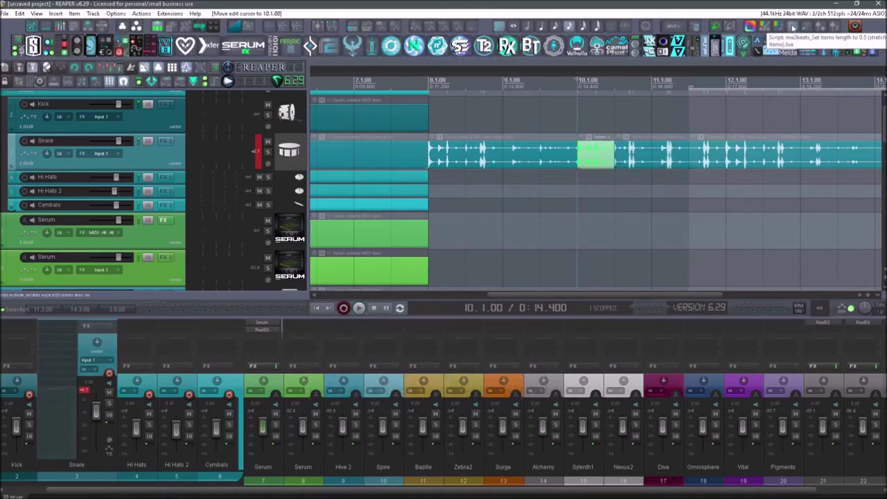
left_click(792, 26)
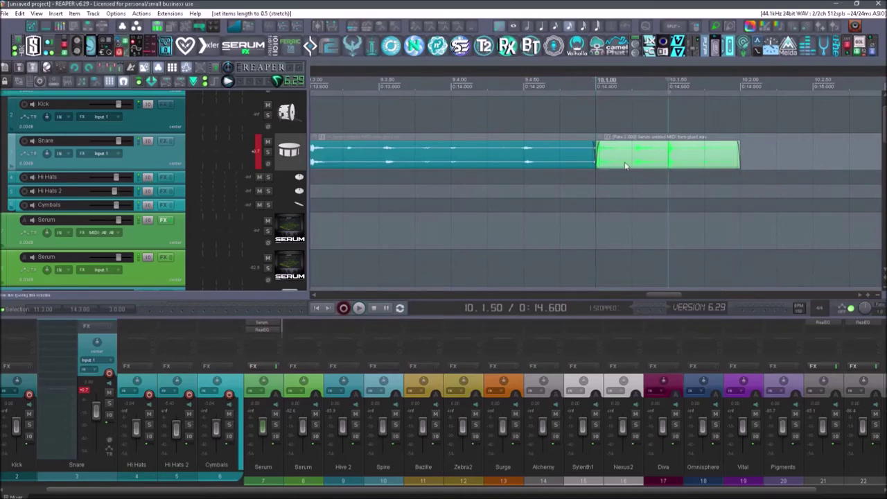
key("ctrl+z")
key("ctrl+z")
scroll(618, 159, "down", 3)
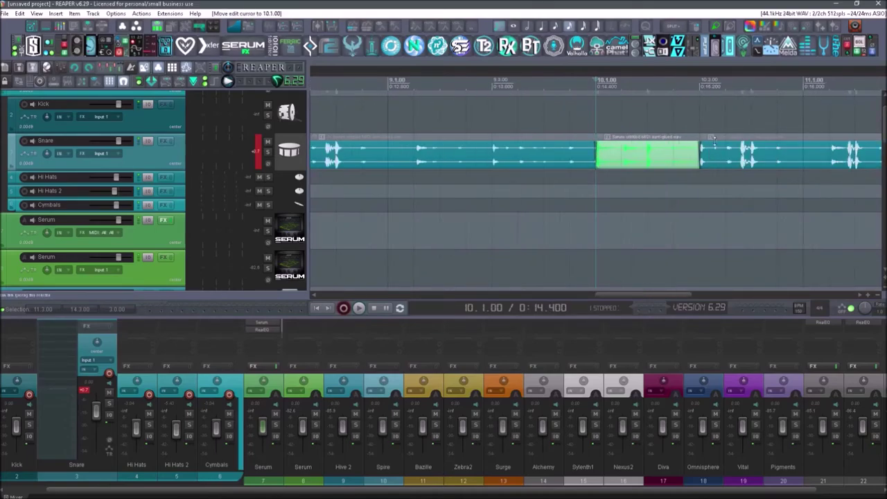
Stretch the Snare item starting at 10.1.00 with the Set items length to 0.5 script and play the result
left_click(791, 27)
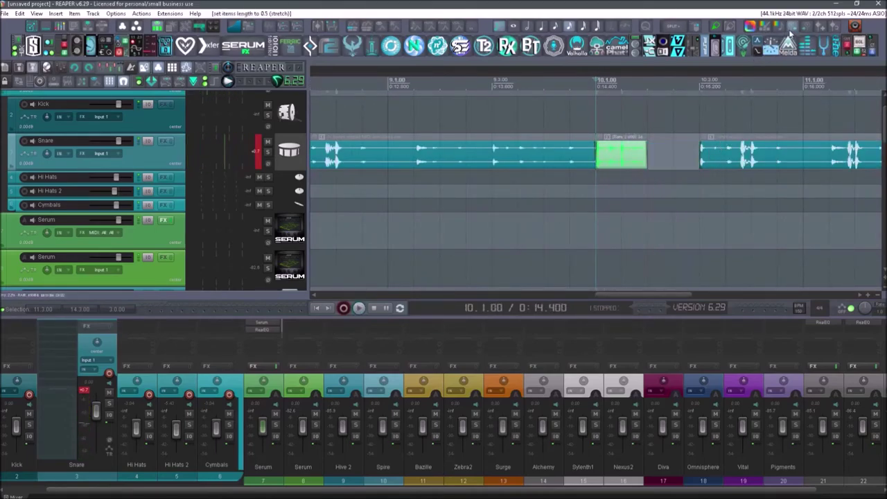
key("space")
key("space")
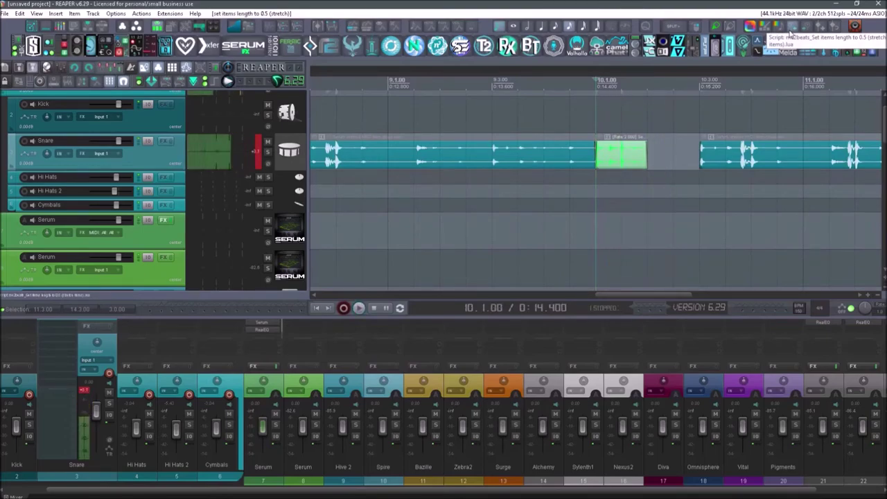
key("space")
key("space")
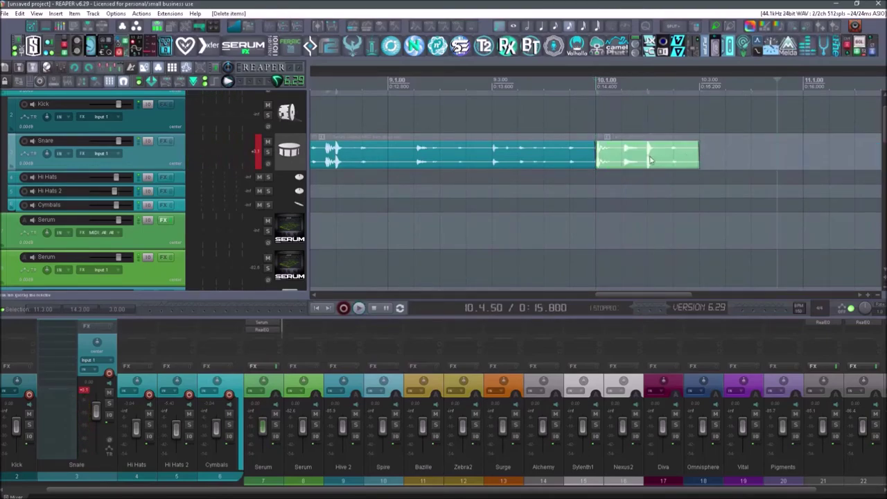
Stretch the pale green Snare item at 10.1.00 with the Set items length to 2 script and play it from its start
left_click(651, 161)
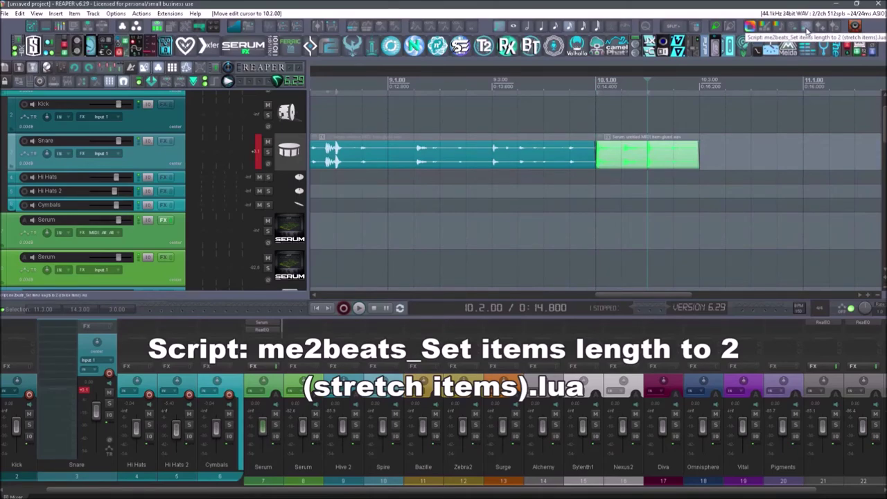
left_click(807, 29)
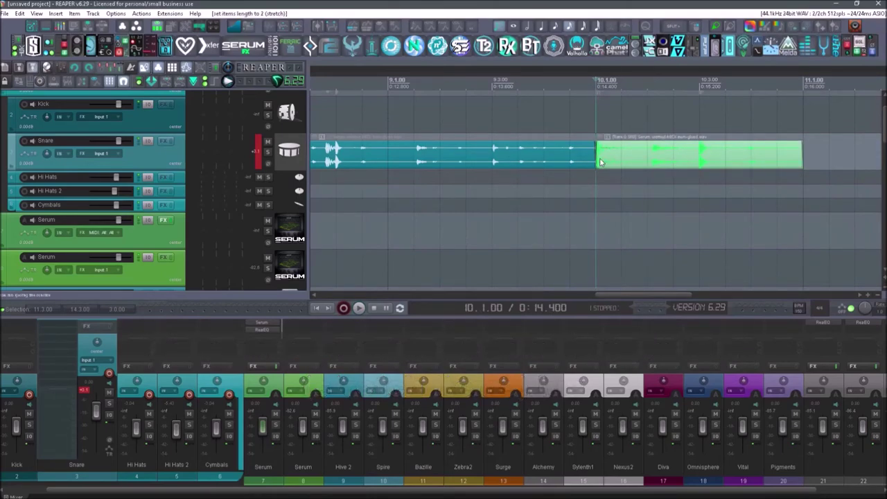
key("space")
key("space")
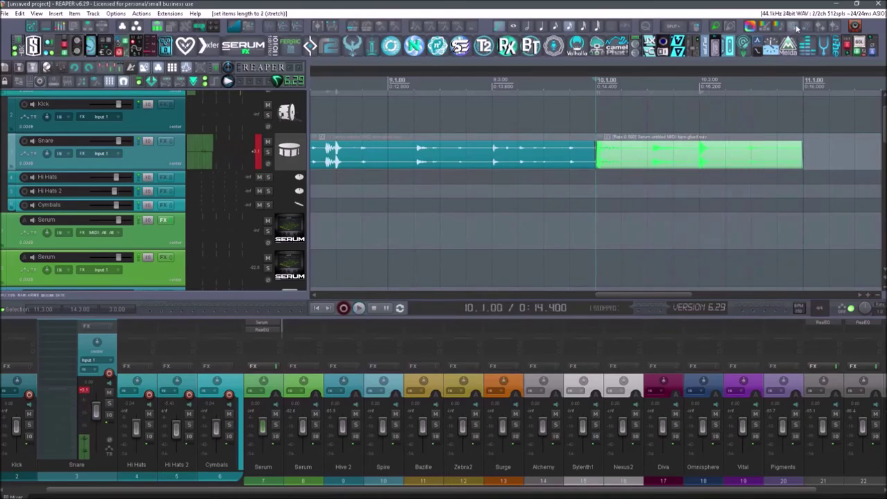
Play the stretched pale green Snare item from 10.1.00 again and delete it
key("space")
scroll(721, 146, "down", 3)
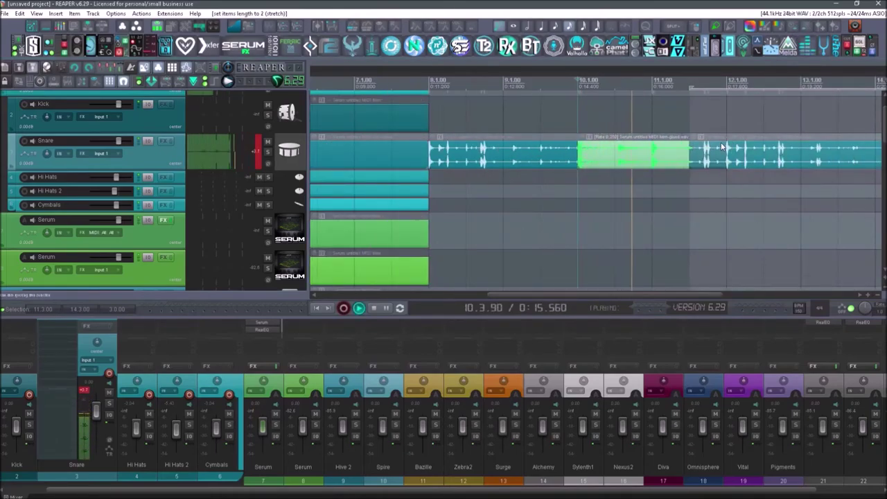
key("space")
left_click(604, 163)
key("Delete")
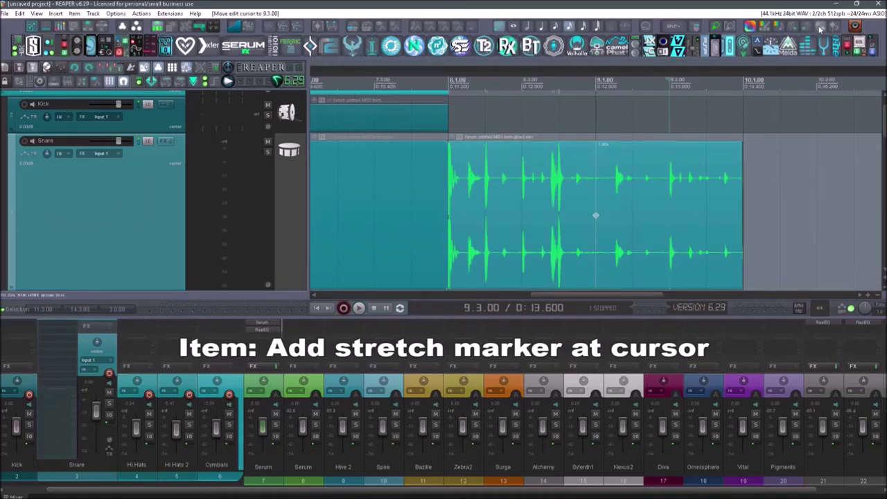
Add a stretch marker at 9.3.00 in the Snare item and move it earlier to about 9.2.93
left_click(822, 27)
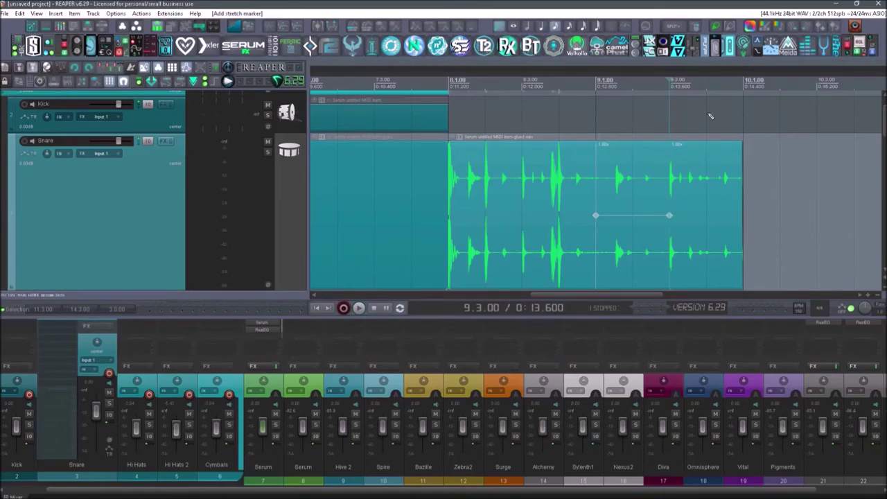
scroll(697, 238, "up", 5)
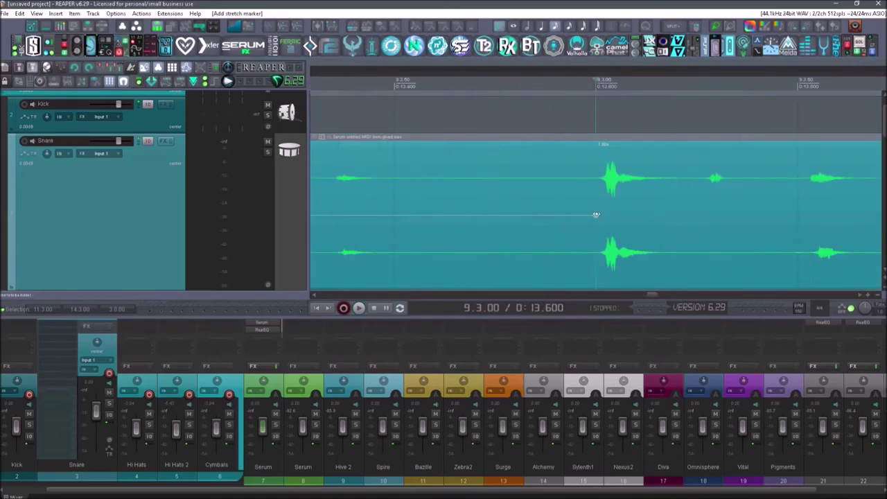
left_click_drag(596, 214, 568, 217)
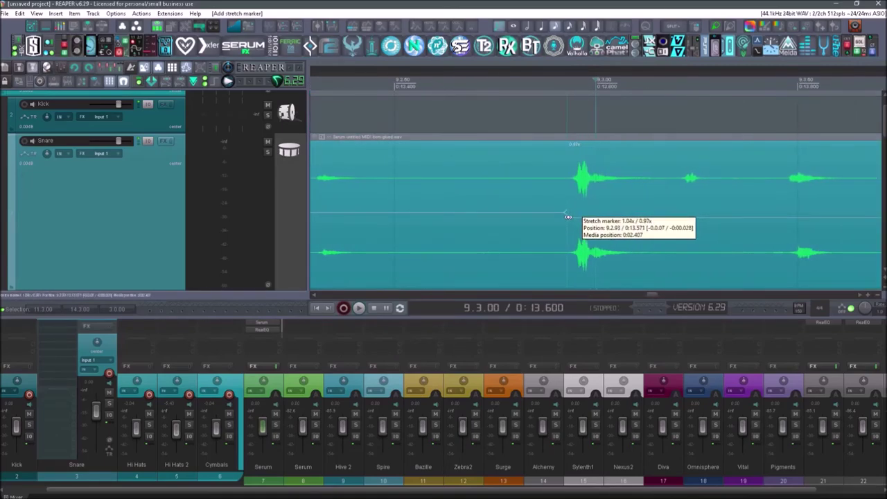
Select 9.1.00 to 9.4.00 and snap the Snare item's stretch markers to the grid, undoing and repeating the snap once
scroll(602, 218, "down", 5)
left_click_drag(701, 178, 390, 249)
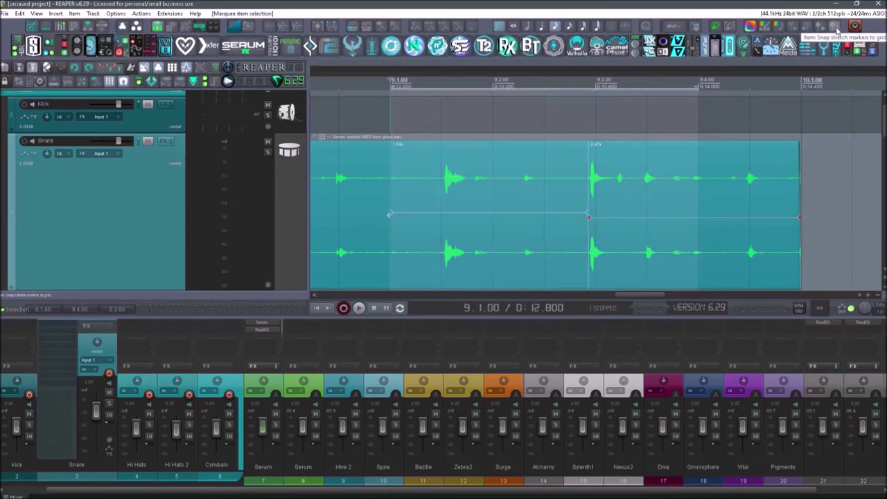
left_click(836, 30)
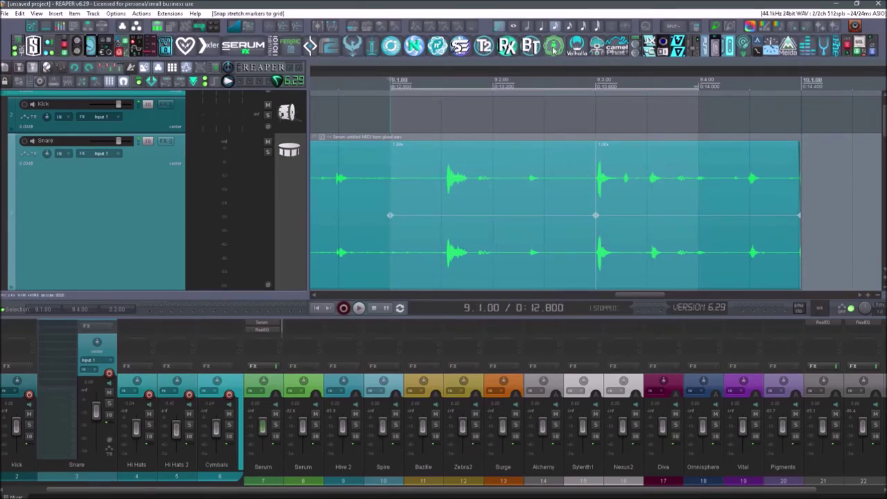
key("ctrl+z")
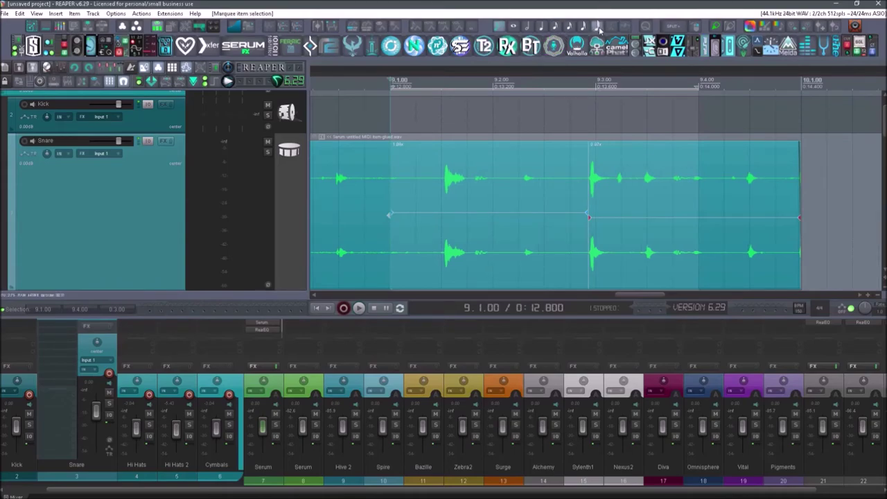
left_click(838, 29)
scroll(712, 168, "down", 3)
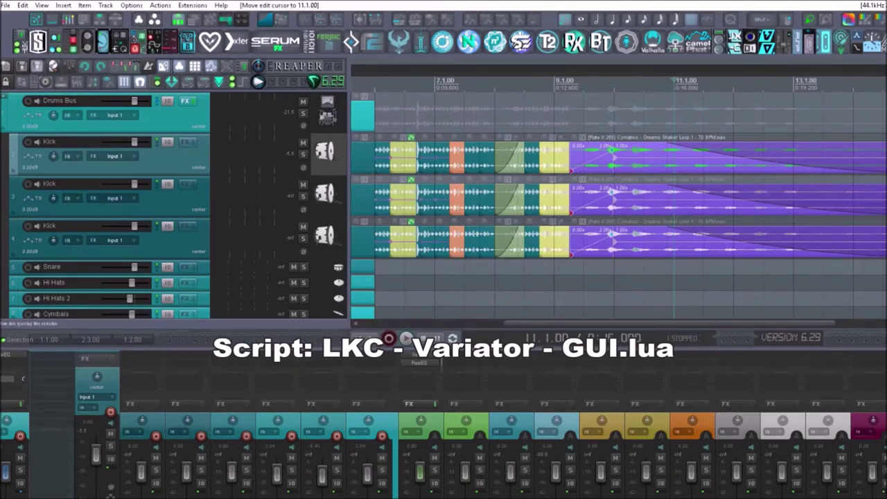
Select the items on the three Kick tracks for the Variator script and set its Volume radiation to 56
left_click_drag(886, 147, 393, 249)
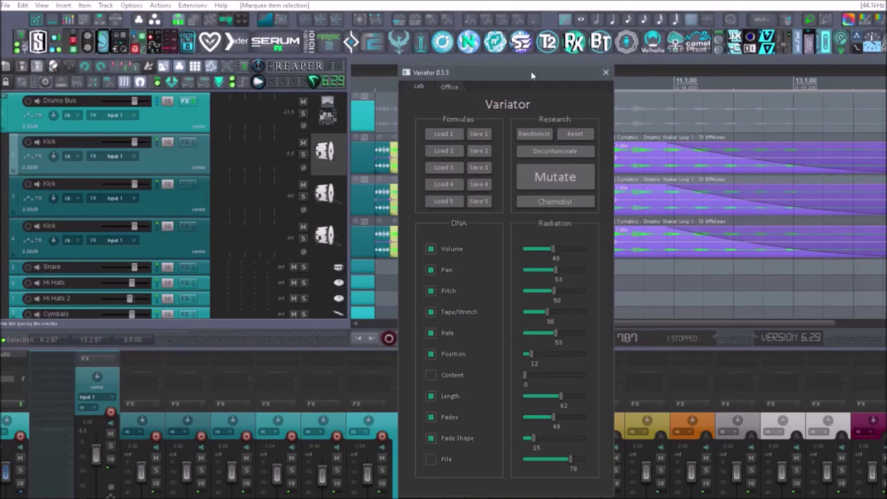
left_click_drag(538, 61, 743, 62)
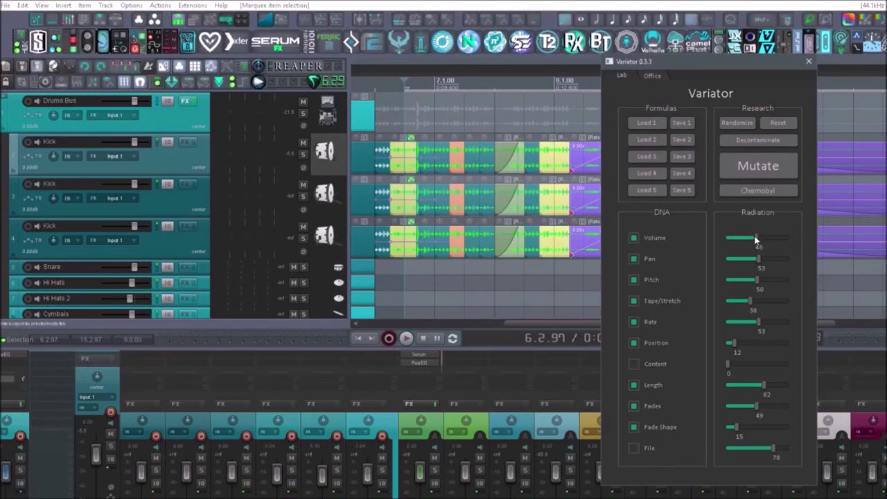
mouse_move(756, 239)
left_mouse_down()
mouse_move(776, 242)
mouse_move(741, 239)
mouse_move(757, 240)
left_mouse_up()
left_click(724, 176)
Play the Kick items from 6.1.00, mutate the first item on the upper Kick track with Variator, and play the result
key("space")
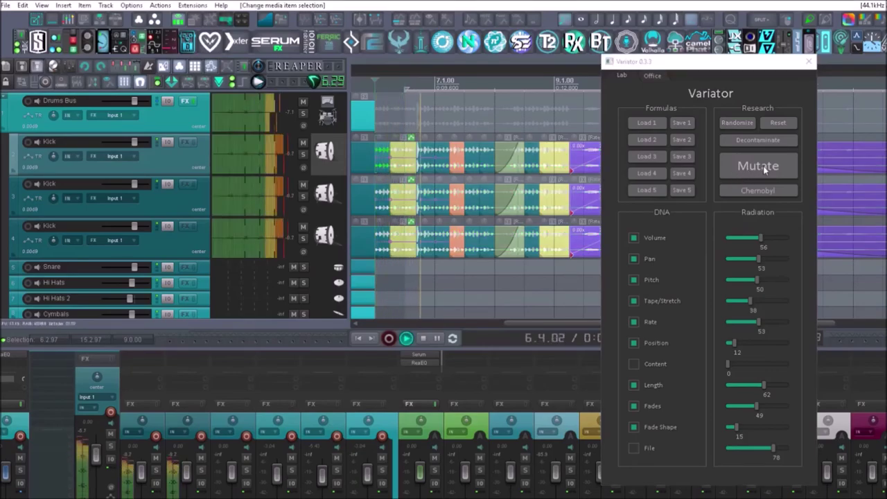
key("space")
left_click(765, 170)
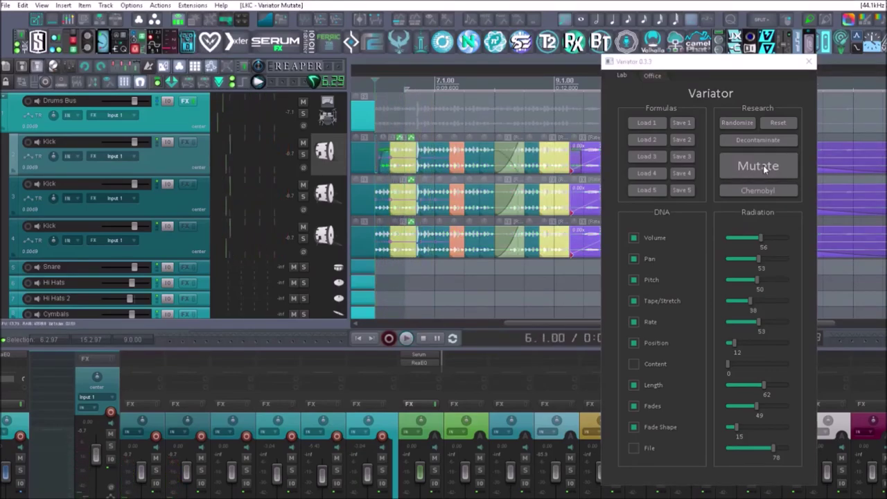
key("space")
key("space")
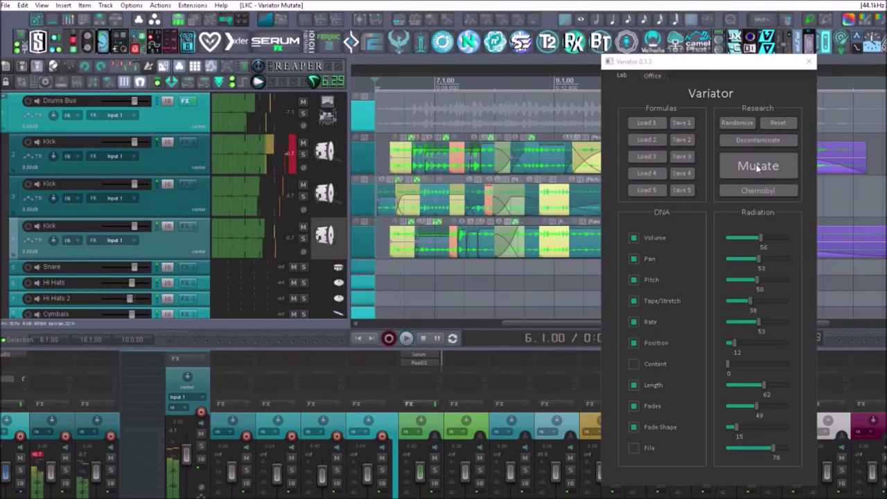
Mutate the items on all three Kick tracks repeatedly with Variator, playing the result between mutations
left_click(757, 165)
key("space")
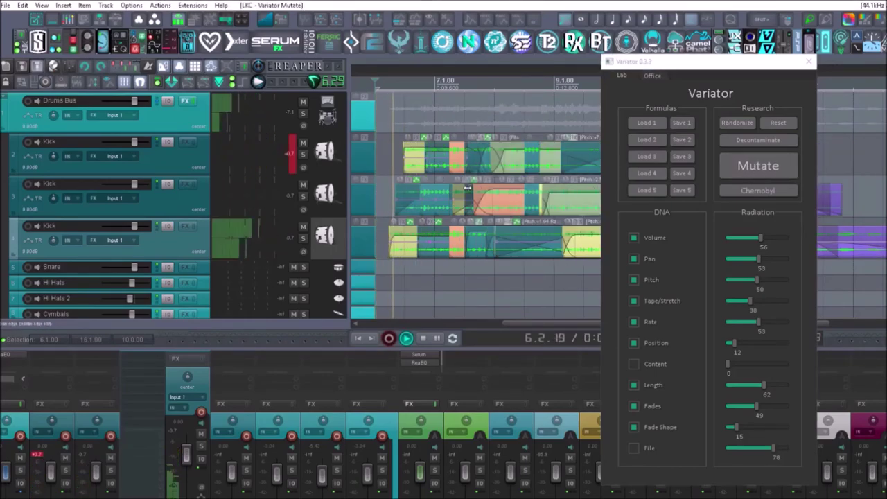
key("space")
left_click(742, 170)
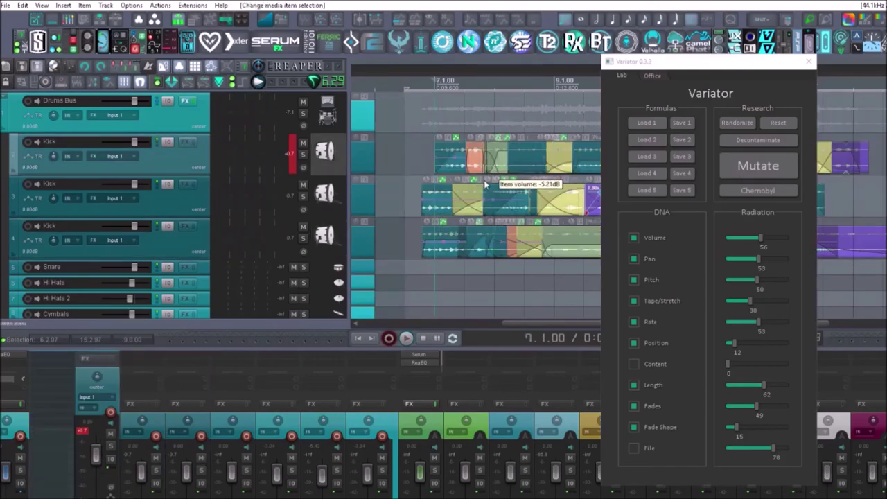
Play the mutated Kick items from 7.1.00 and close Variator
left_click(488, 185)
key("space")
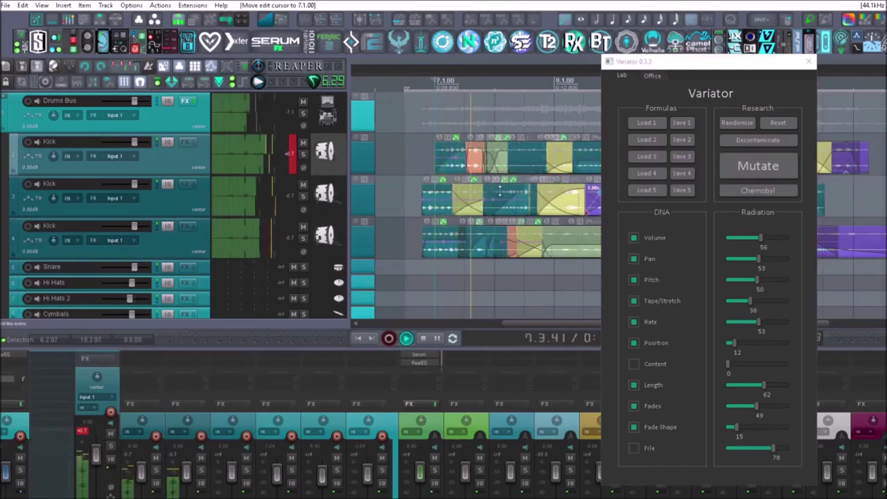
key("space")
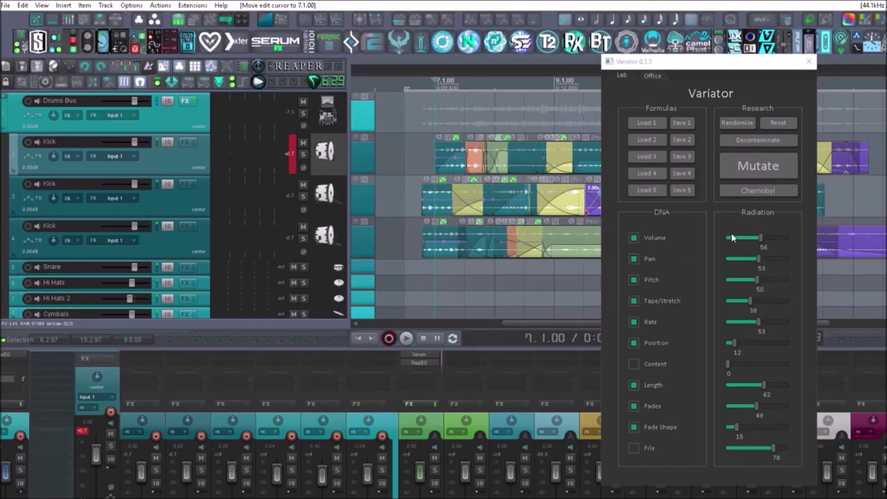
left_click(809, 64)
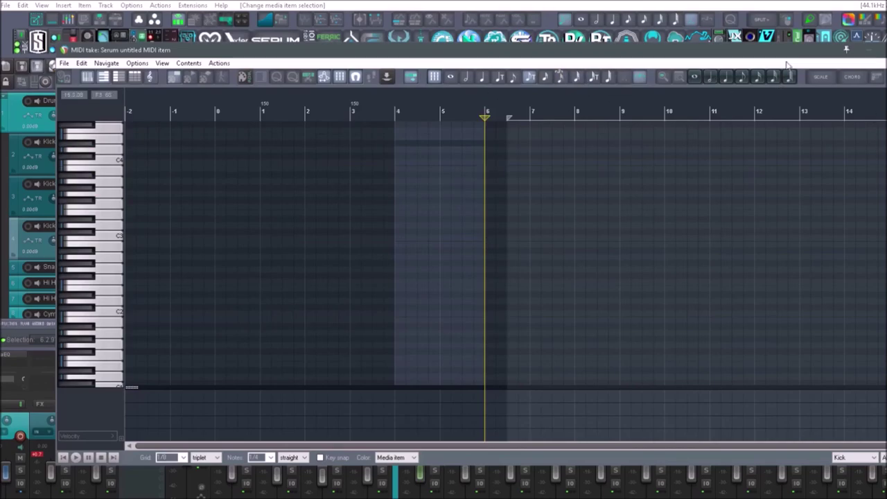
Close the MIDI editor and select the MIDI item on the first Kick track, placing the edit cursor at 4.2.97
key("Escape")
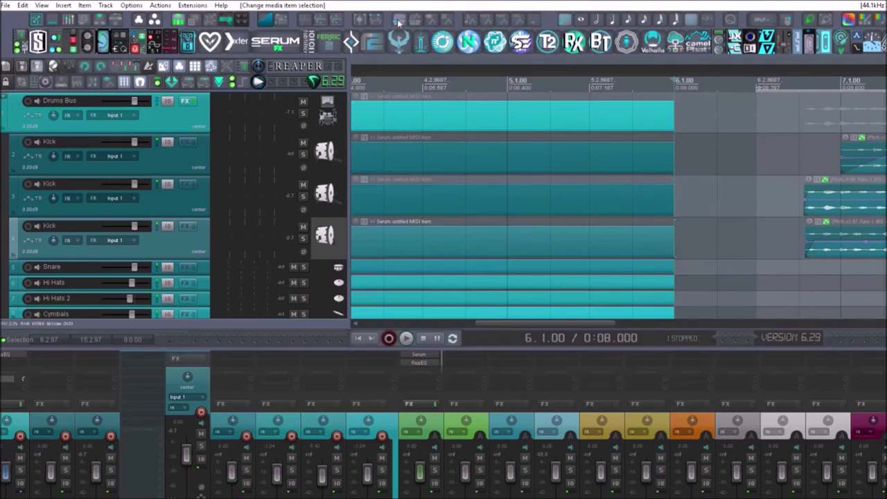
left_click(423, 158)
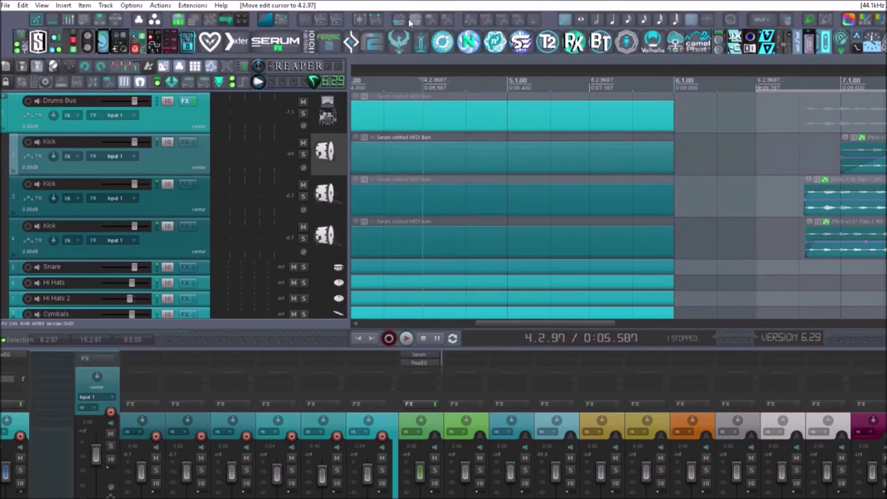